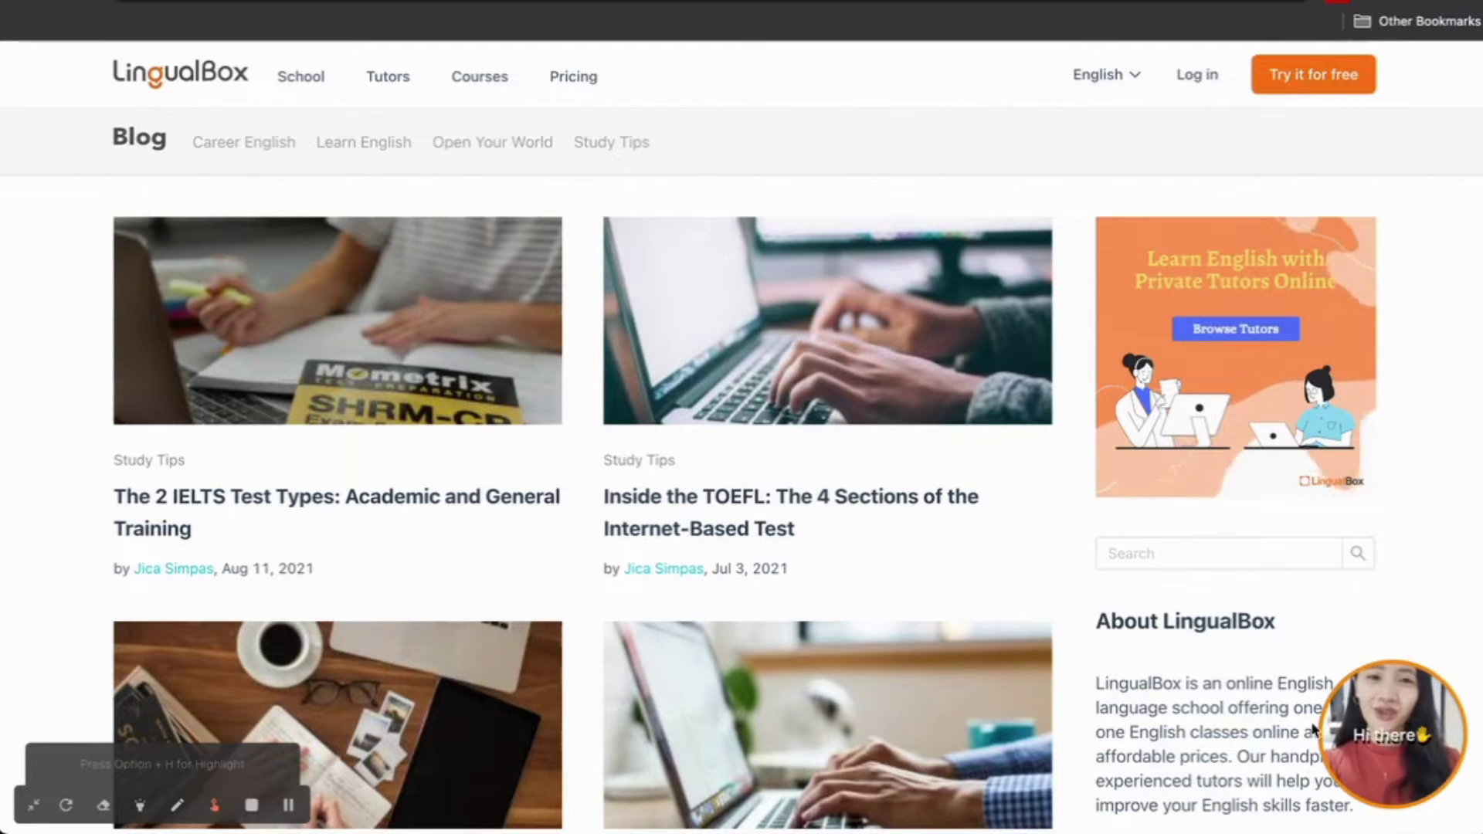
Open the floating video widget on the LingualBox blog page and replay its video.
left_click(1373, 779)
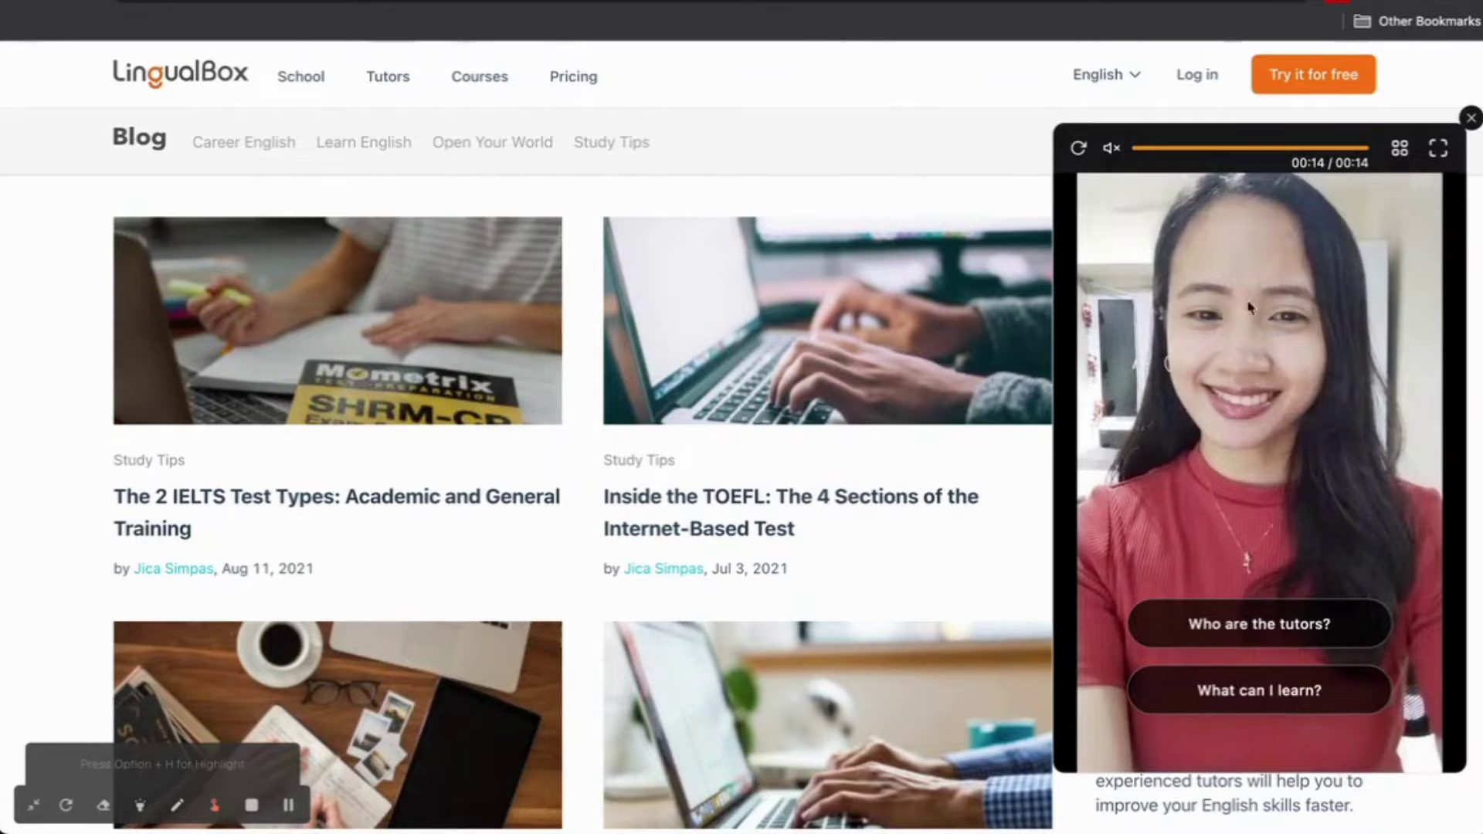
left_click(1078, 148)
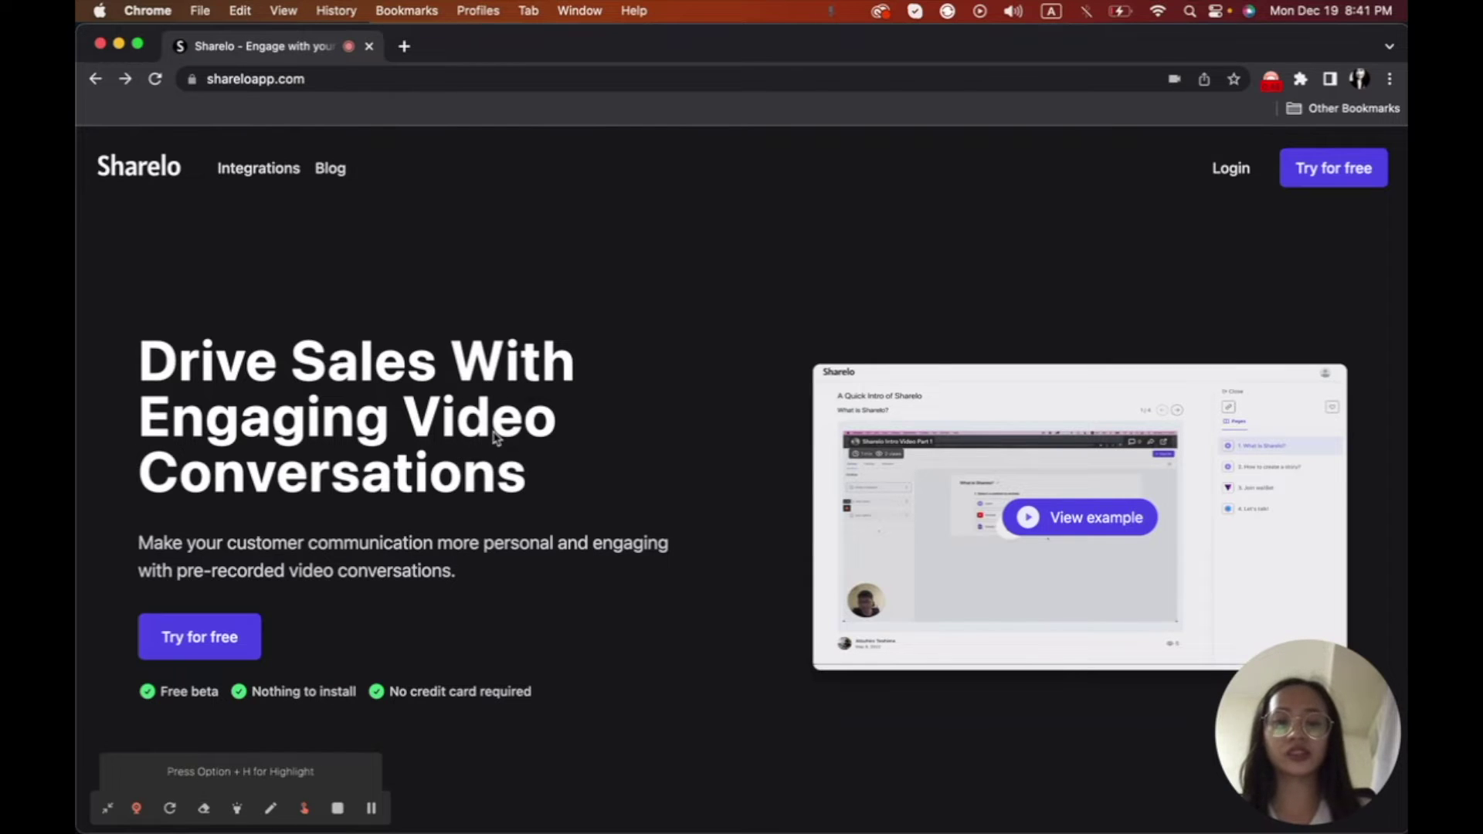
Open Sharelo's Integrations page and examine the video, form, slides, scheduling and product demo integrations.
left_click(261, 174)
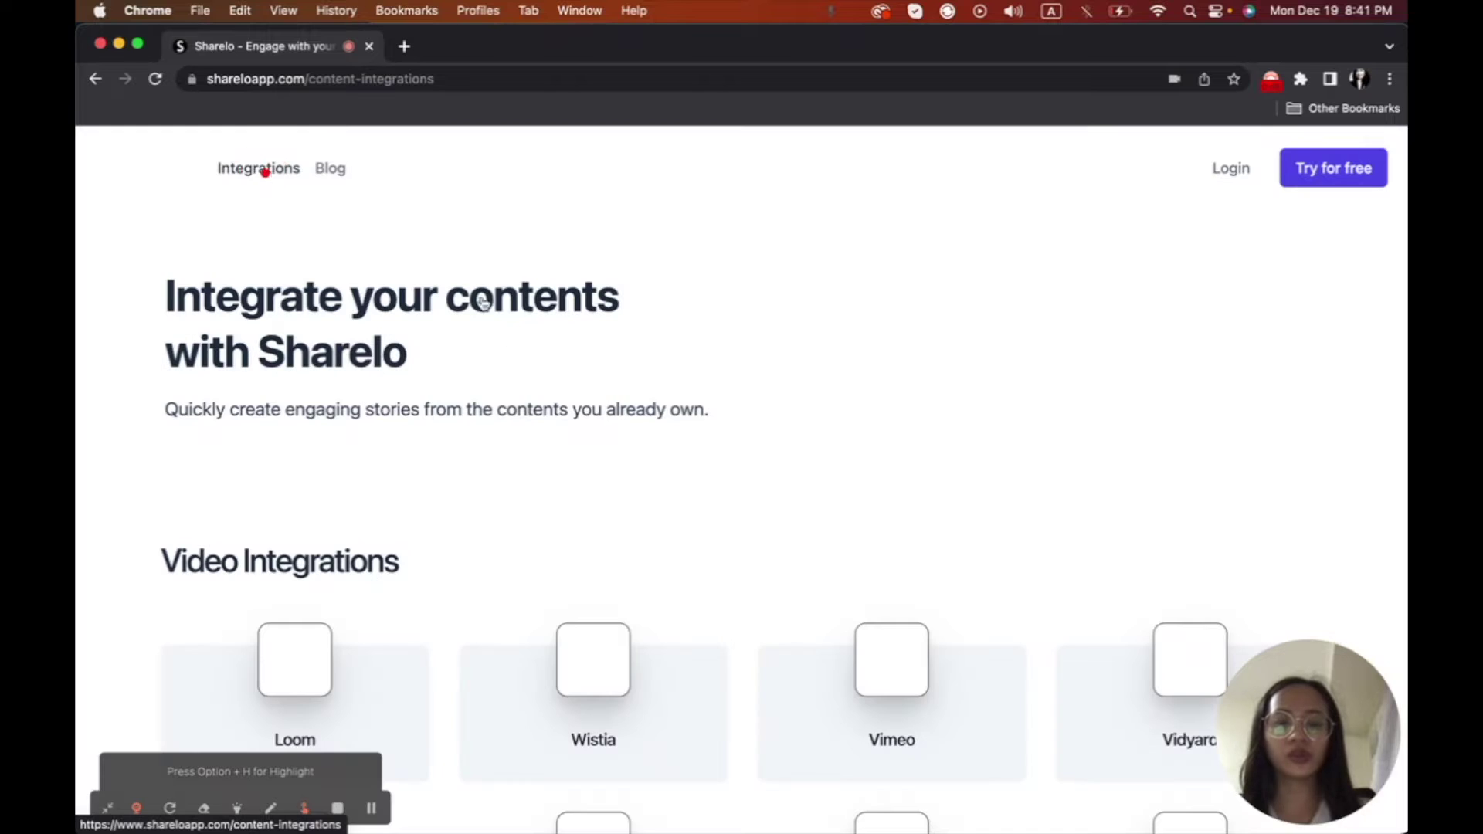
left_click(262, 170)
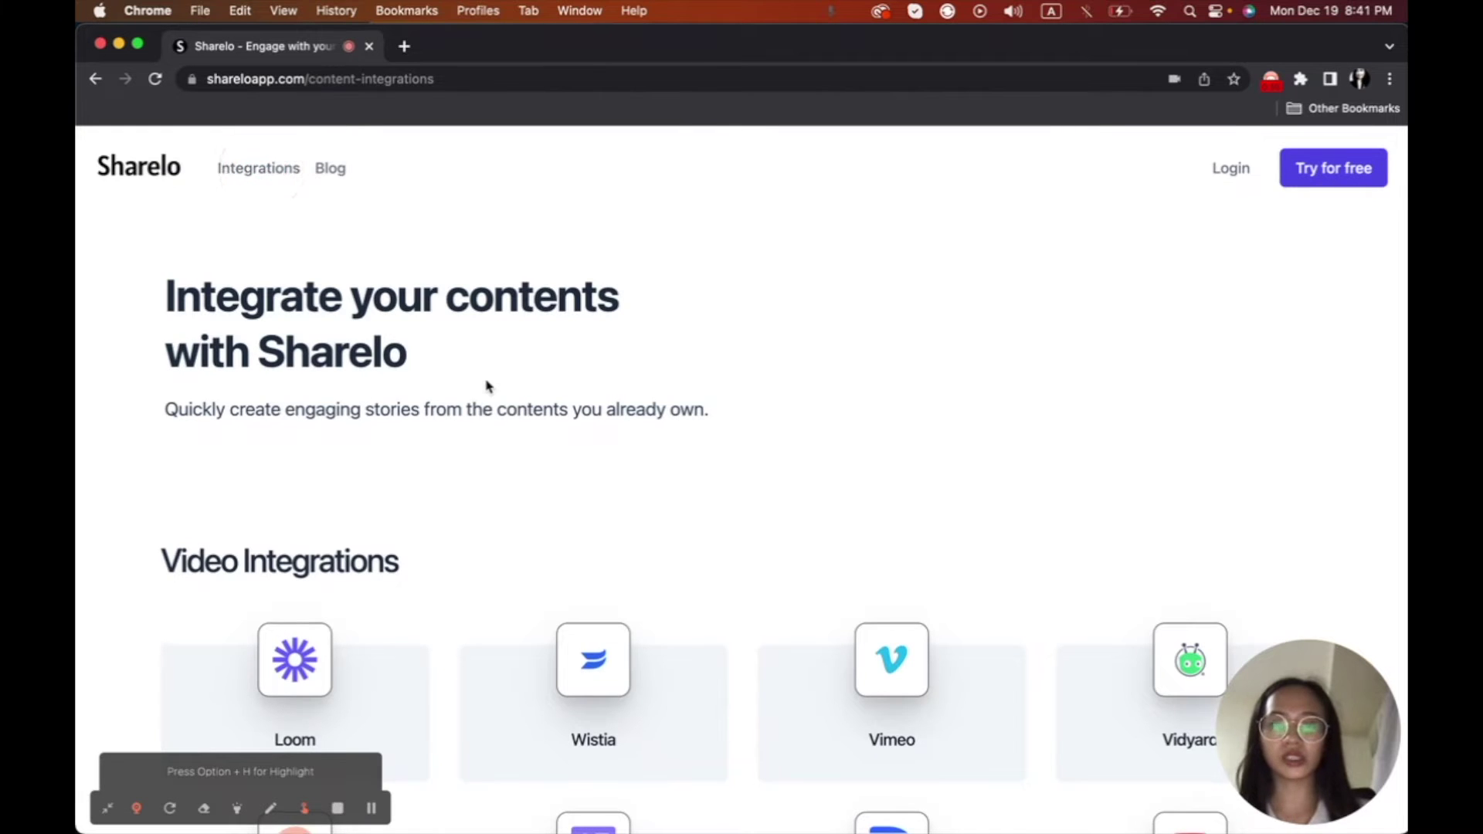
scroll(487, 386, "down", 3)
scroll(487, 386, "down", 4)
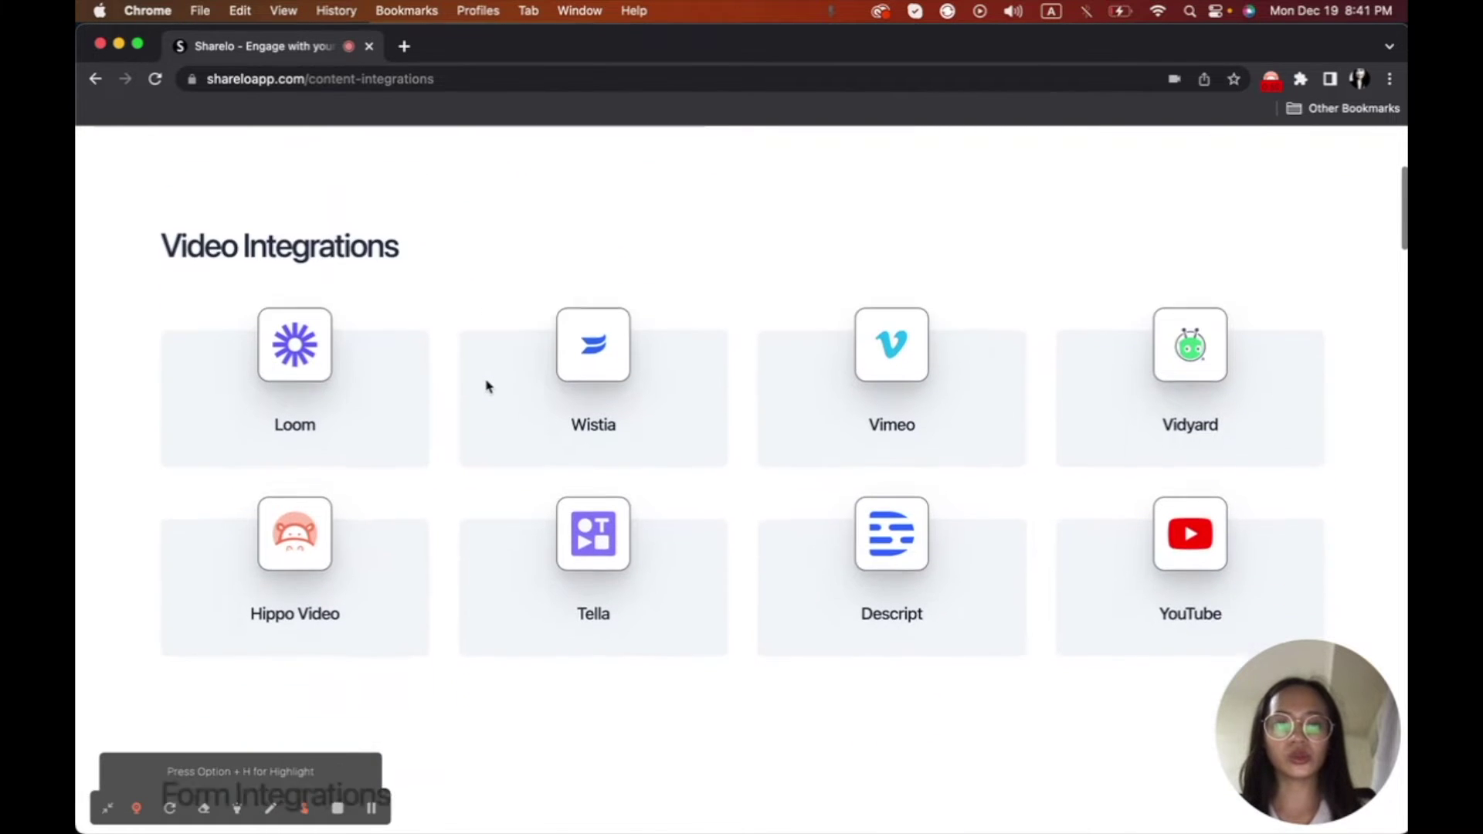
scroll(487, 386, "up", 1)
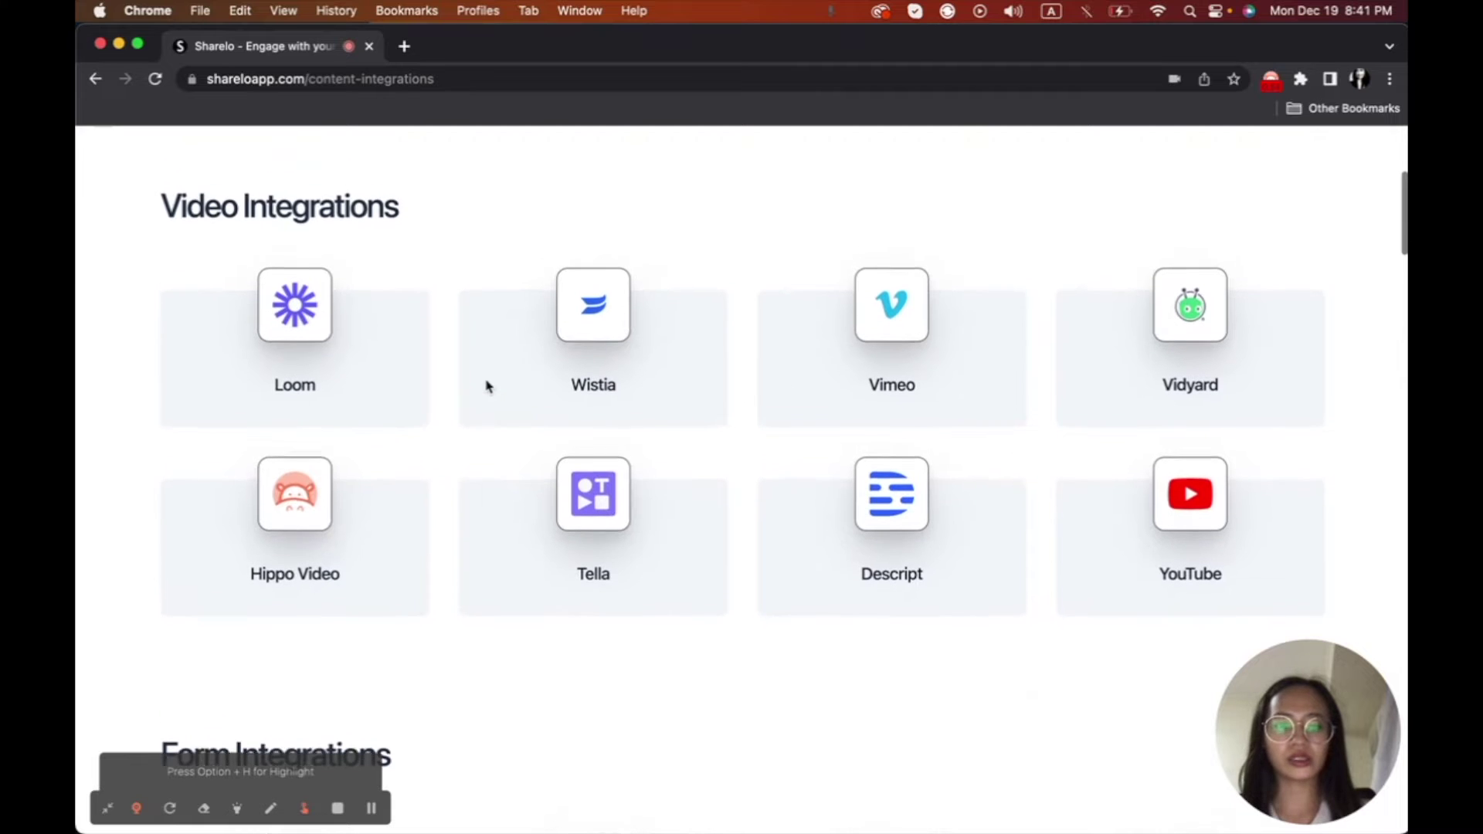
scroll(486, 386, "down", 1)
scroll(486, 386, "down", 8)
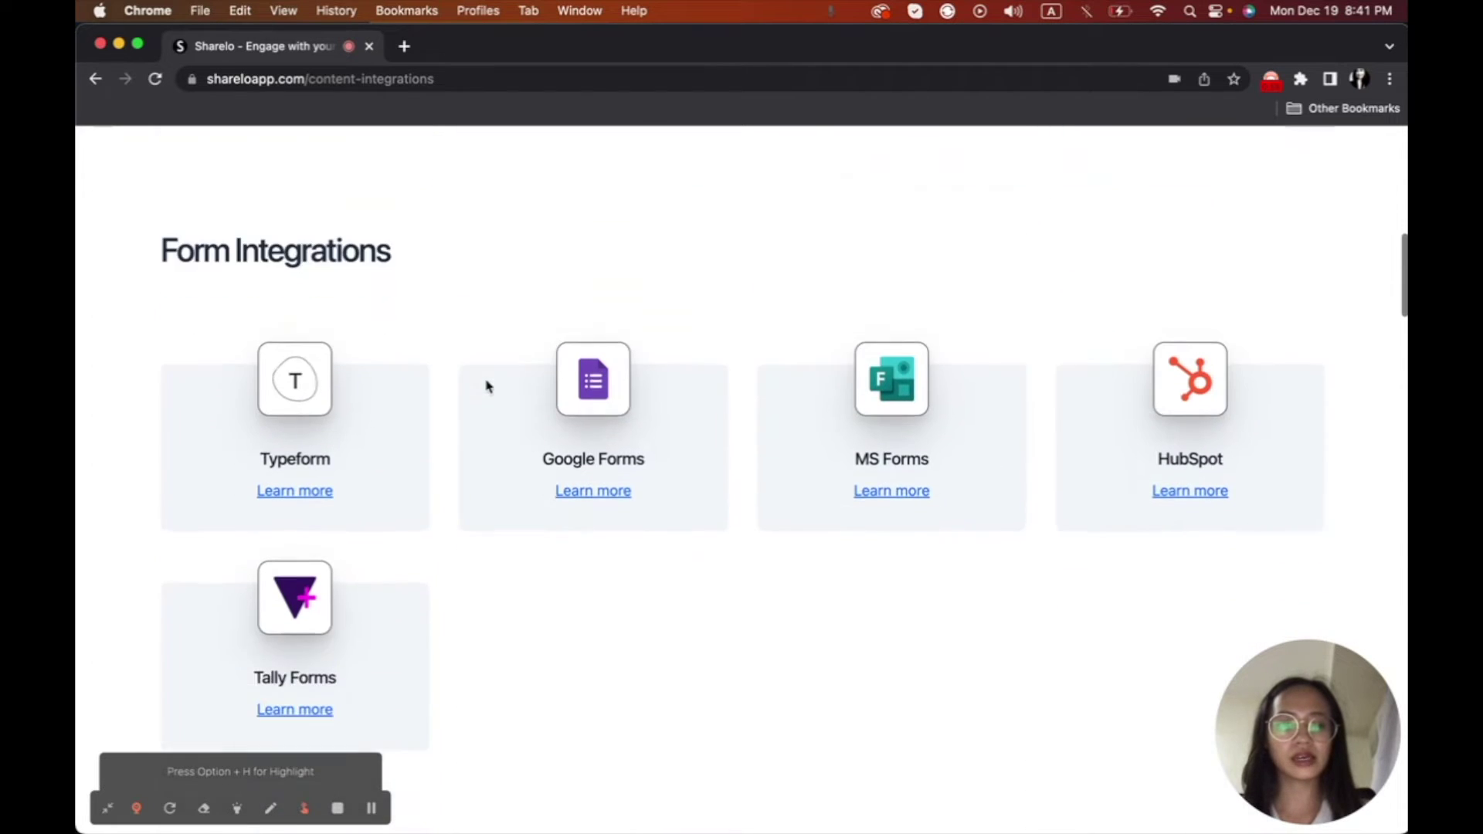
scroll(487, 386, "down", 8)
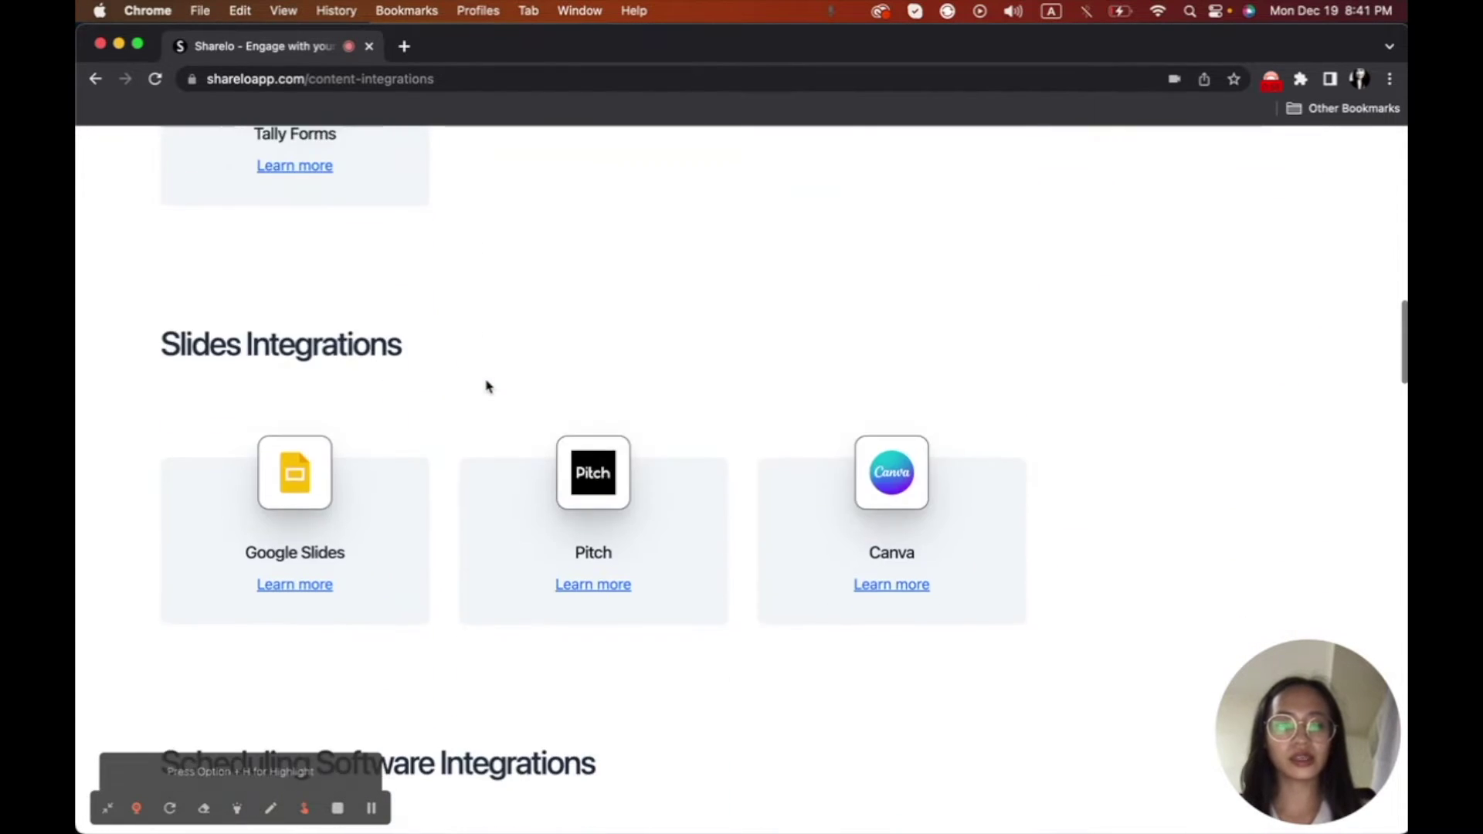
scroll(487, 387, "down", 4)
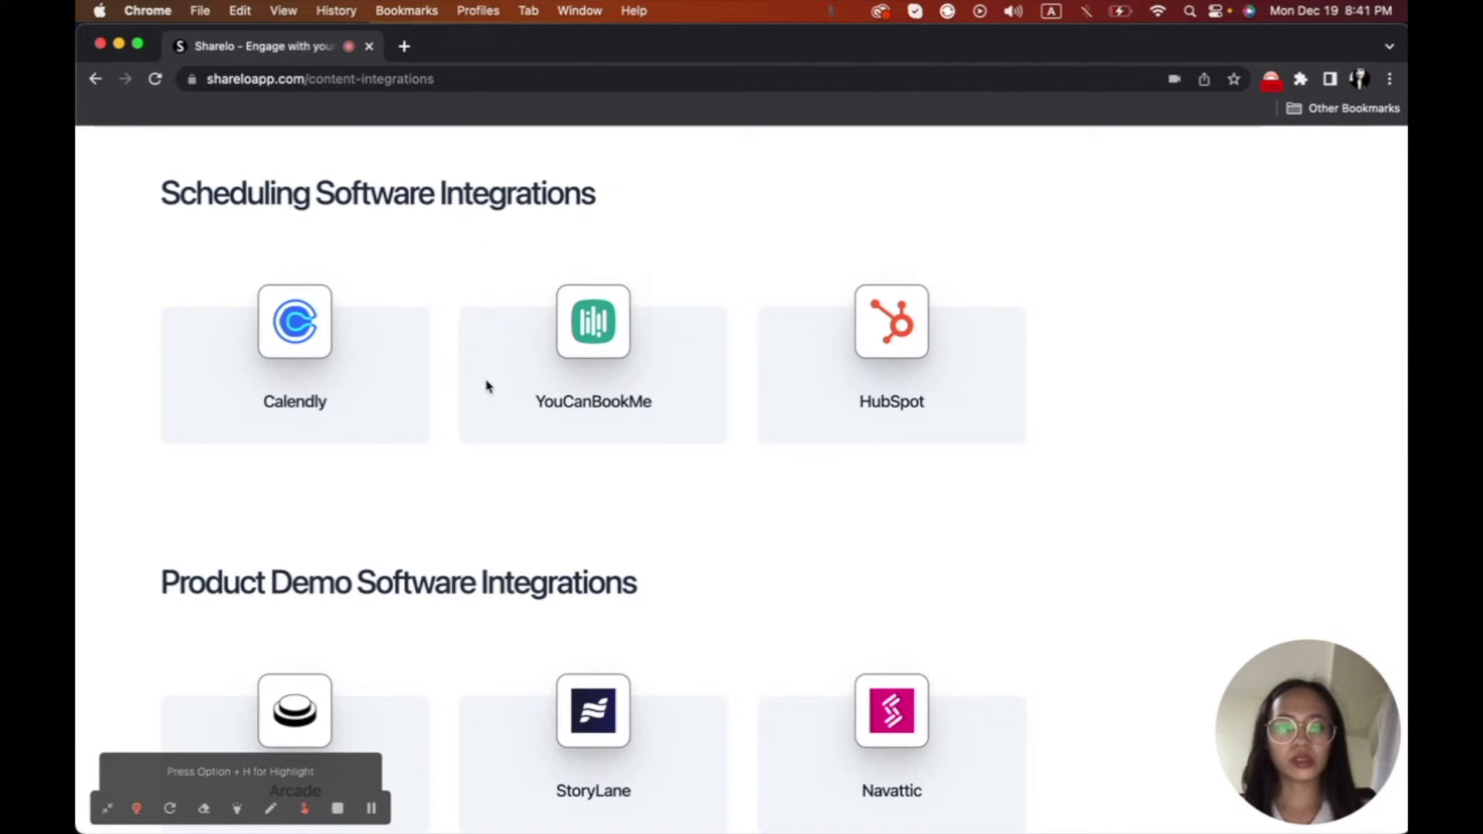
scroll(486, 386, "down", 3)
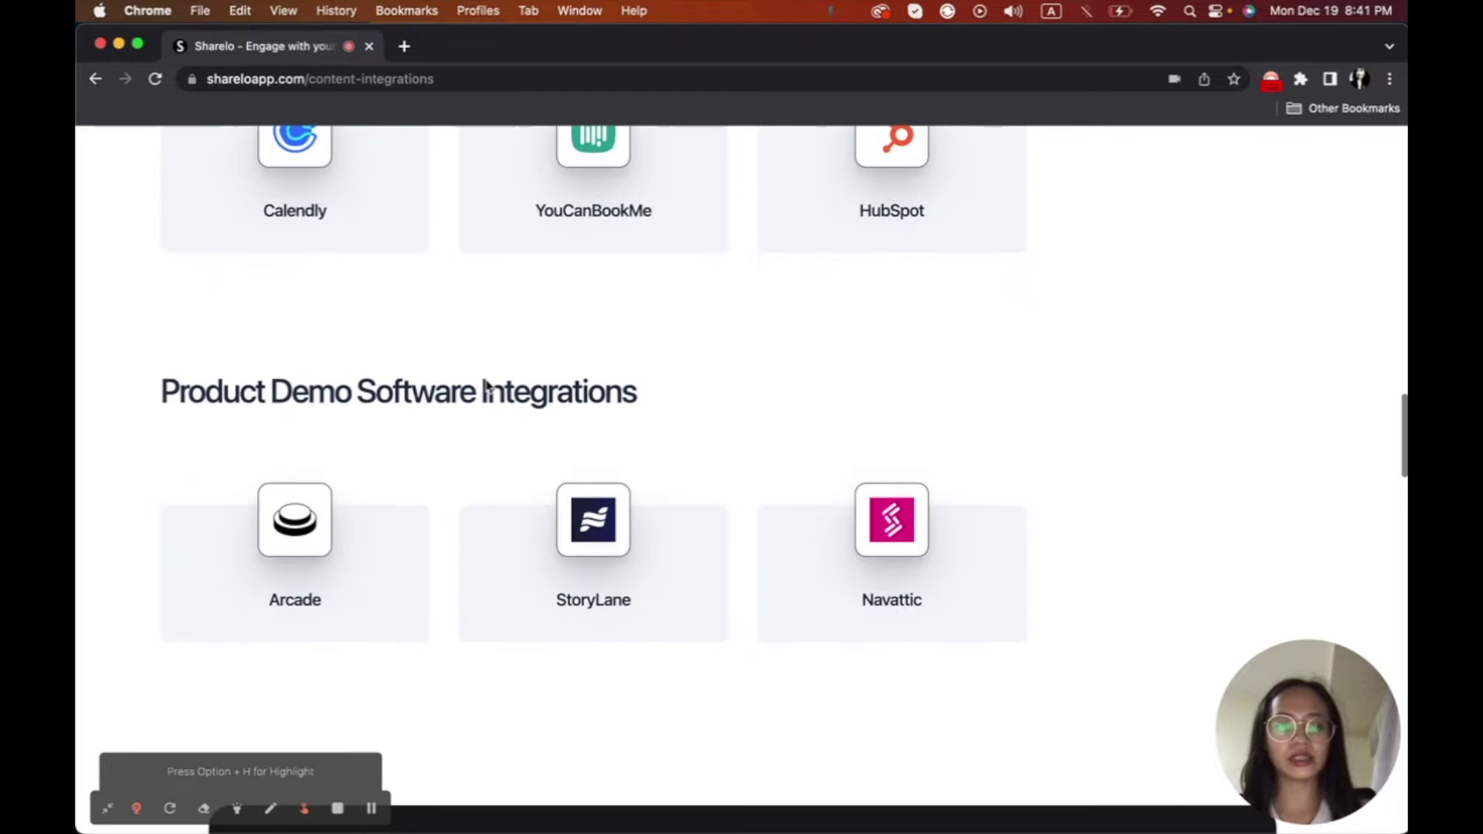
scroll(486, 386, "up", 2)
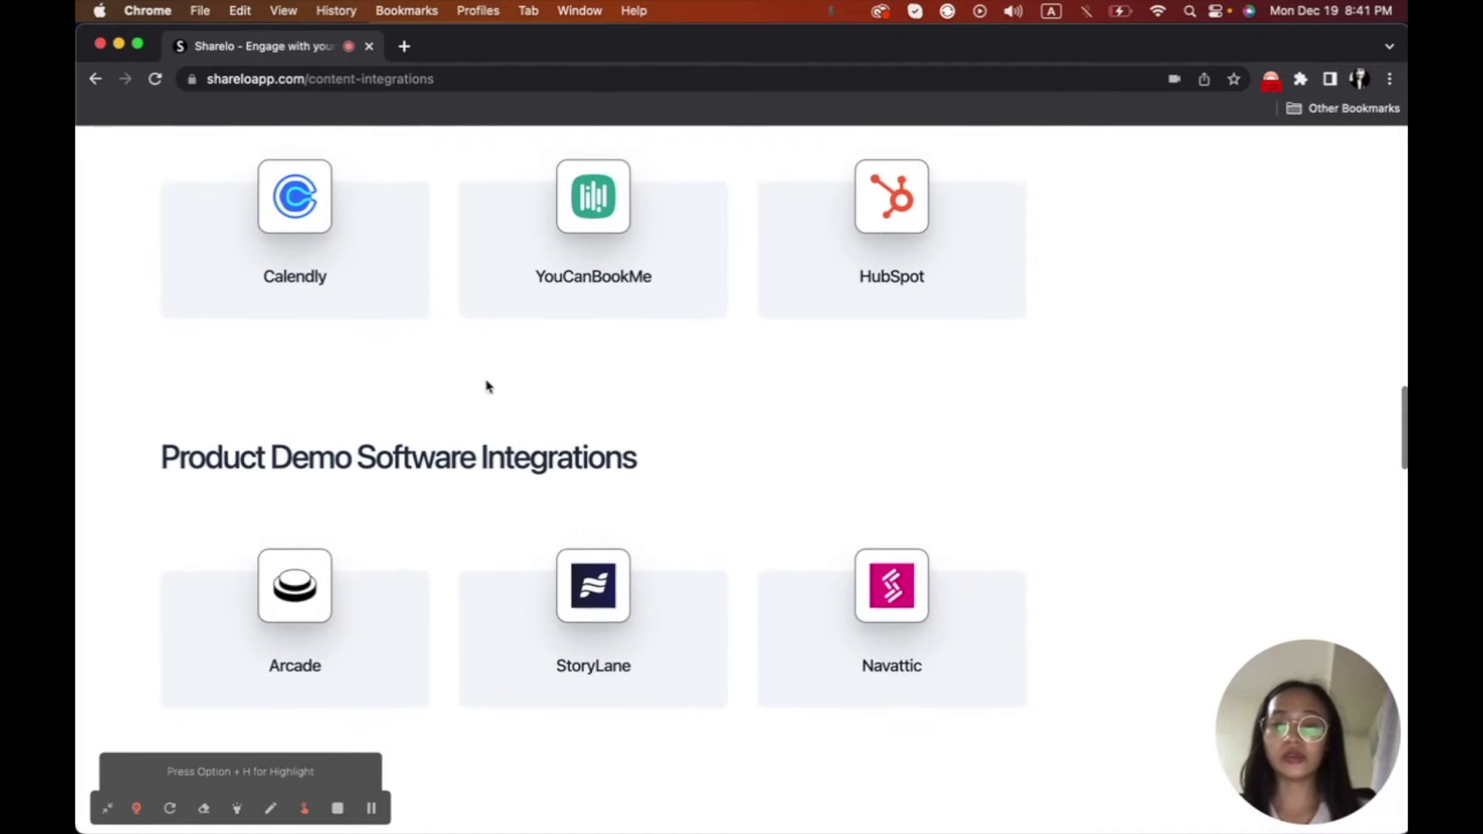
scroll(487, 386, "up", 8)
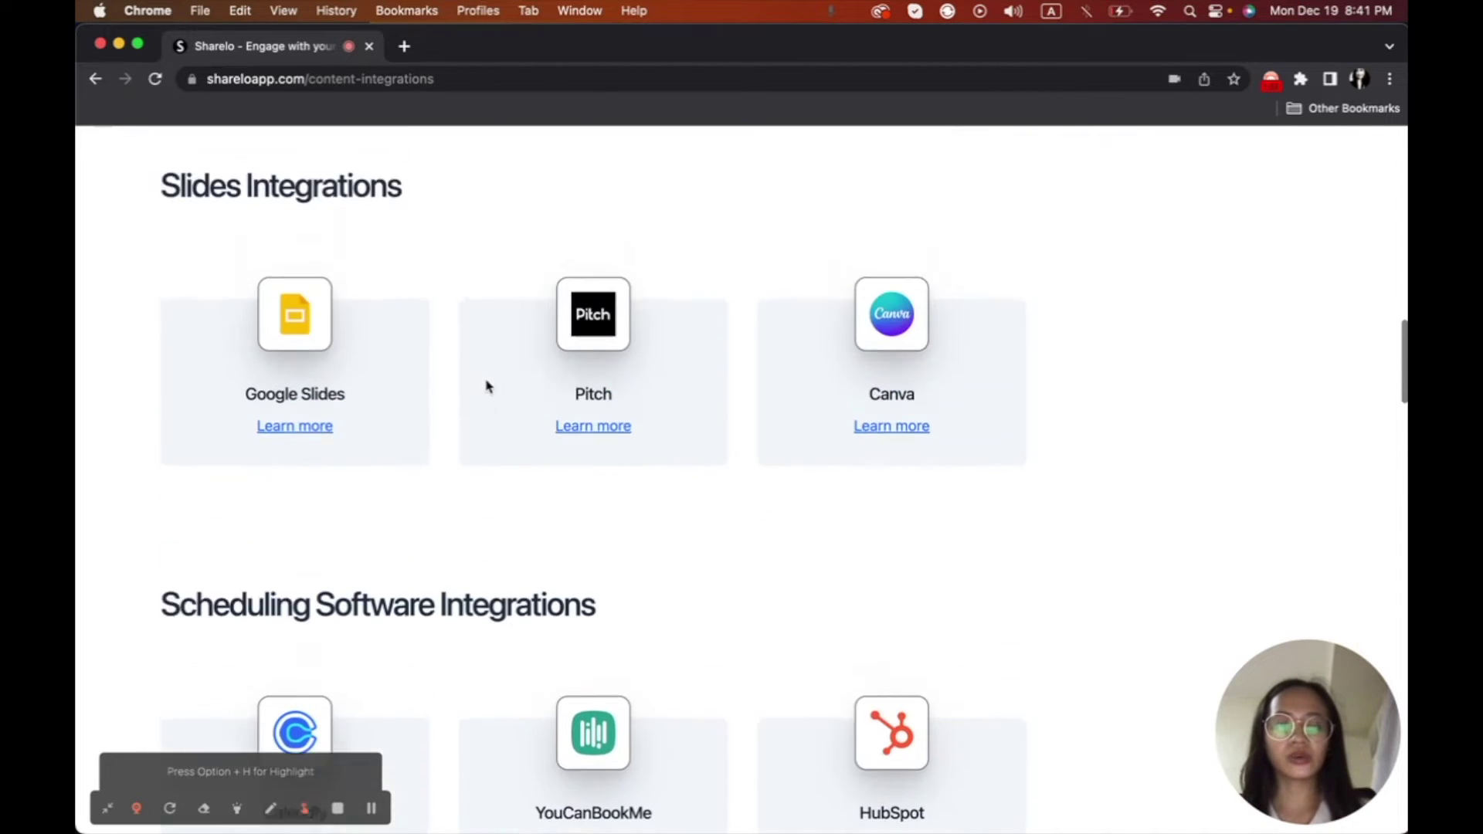
scroll(487, 387, "up", 20)
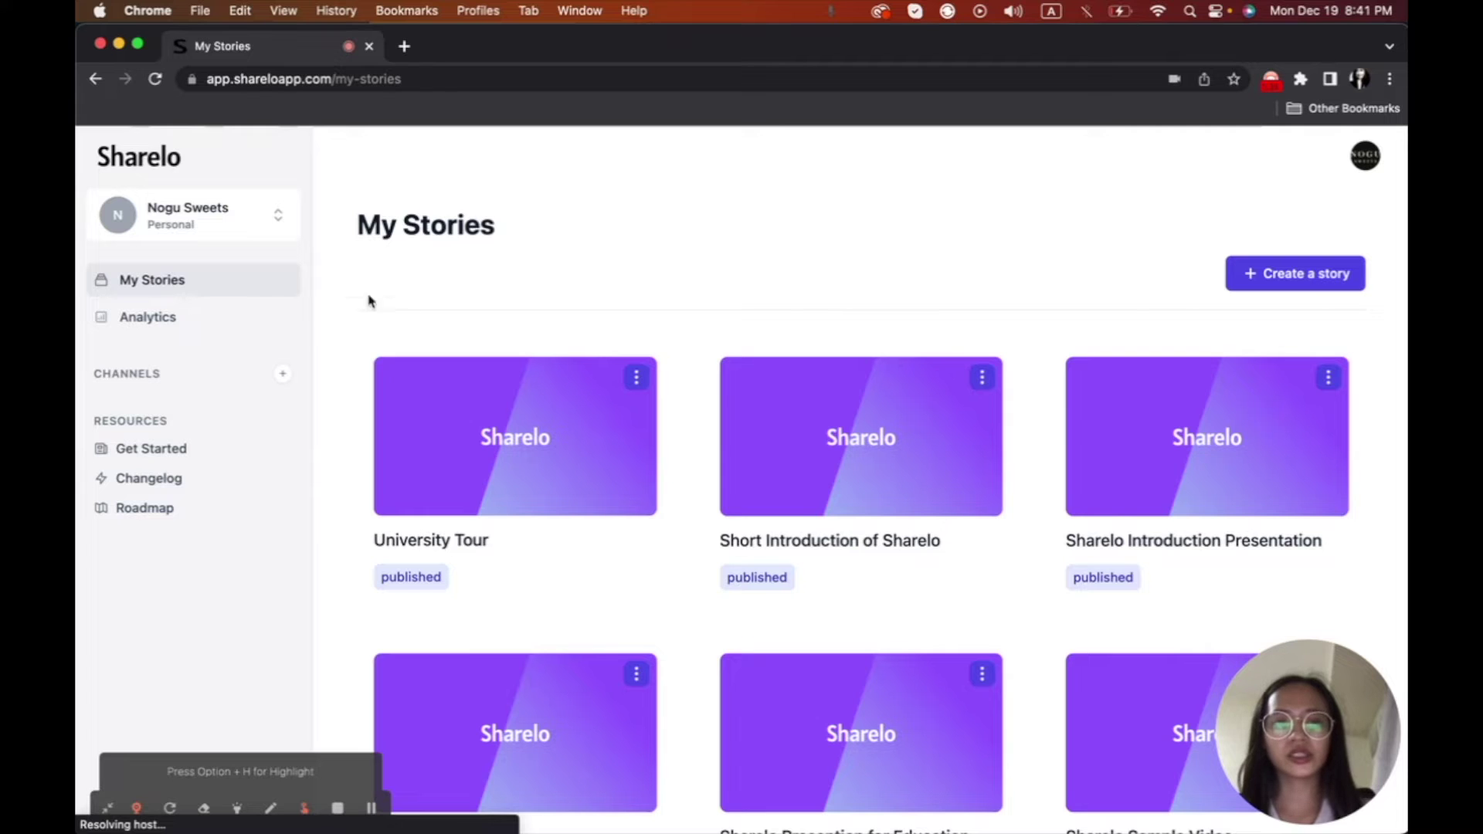
Look over the My Stories list and the Analytics page.
scroll(456, 355, "down", 3)
scroll(458, 354, "up", 3)
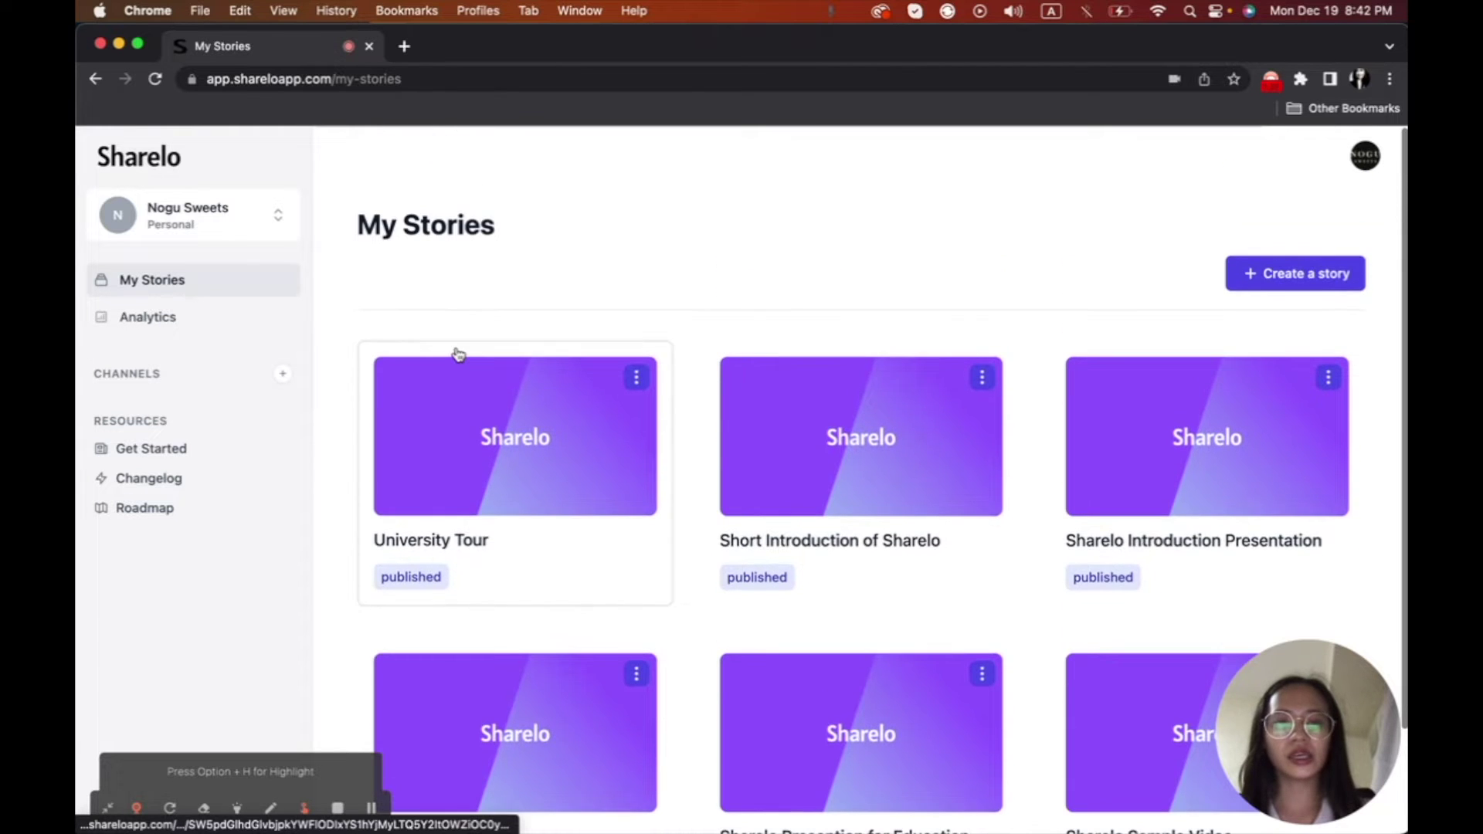
left_click(150, 317)
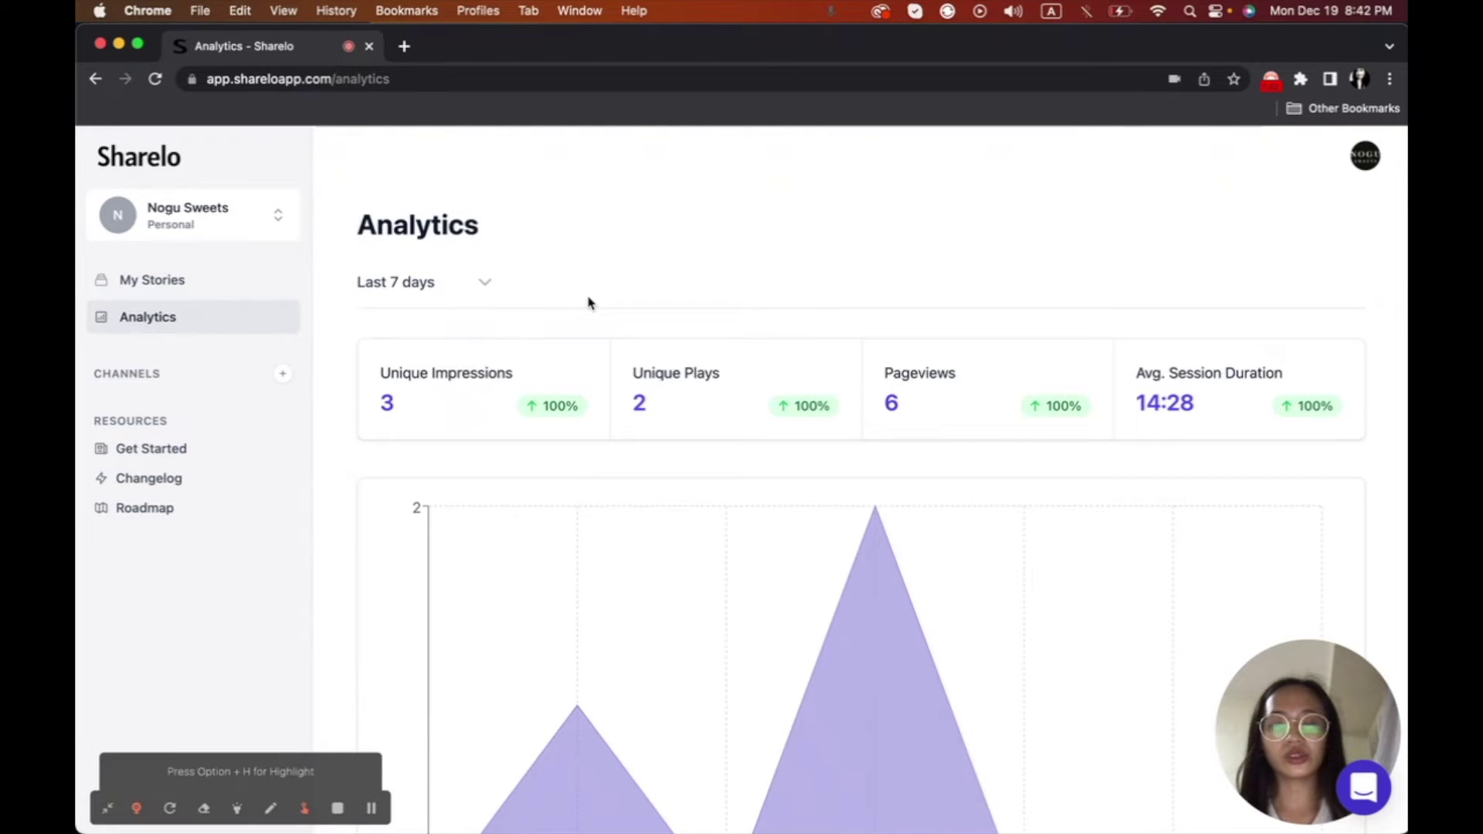
scroll(589, 301, "down", 2)
scroll(589, 301, "up", 2)
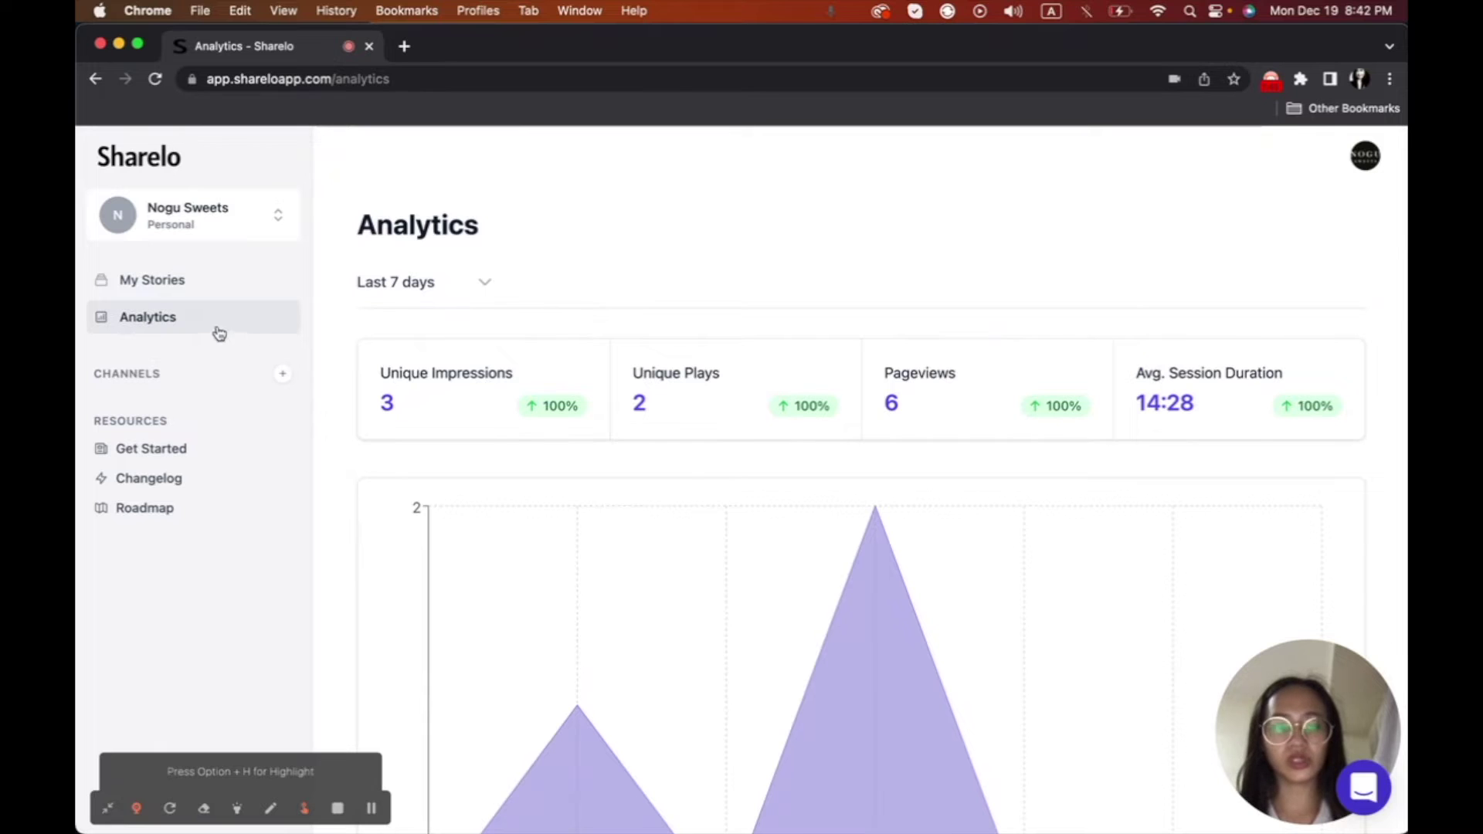
Return to My Stories and create a new story.
left_click(189, 285)
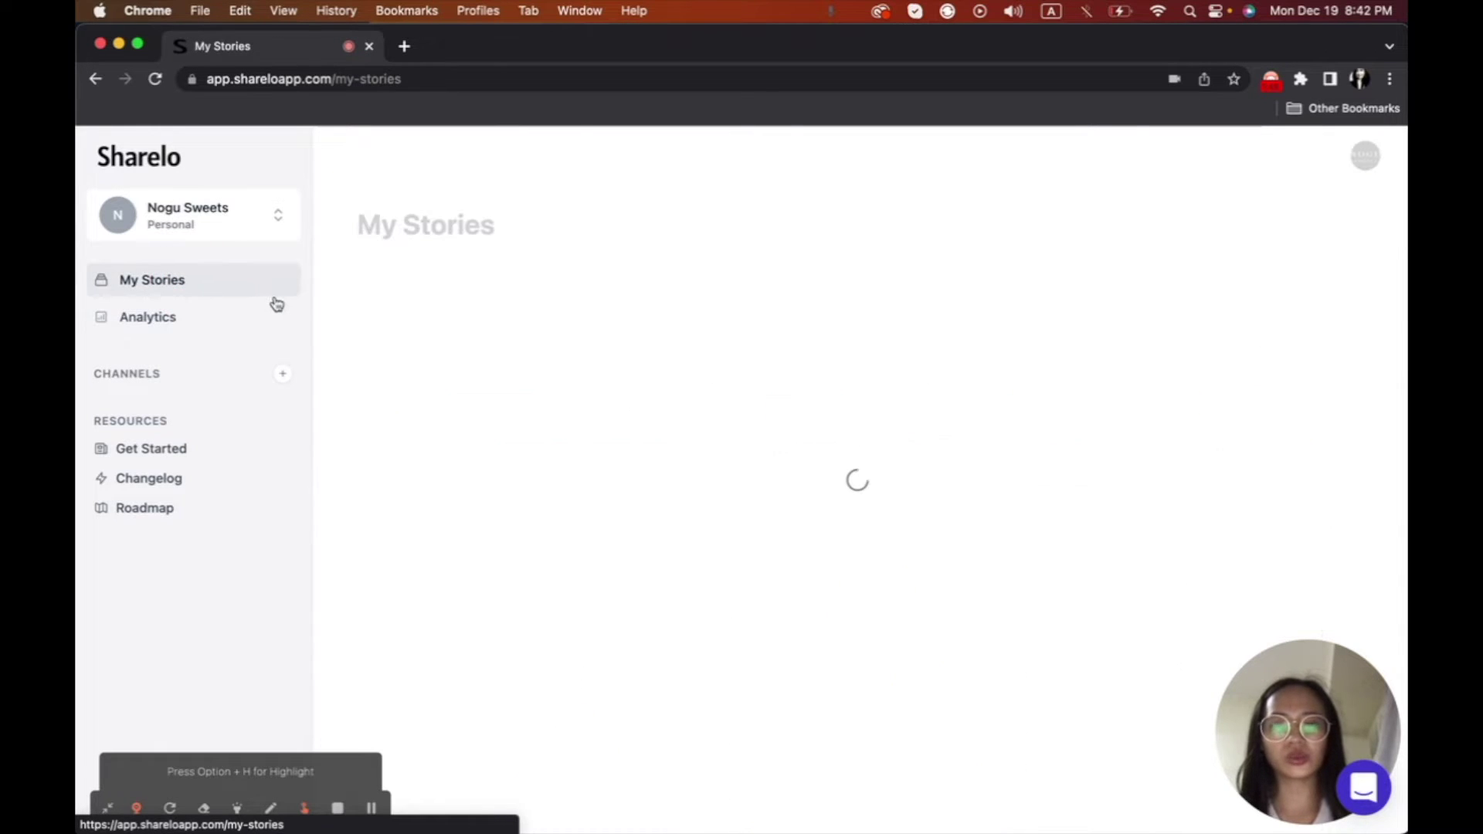
scroll(561, 340, "down", 1)
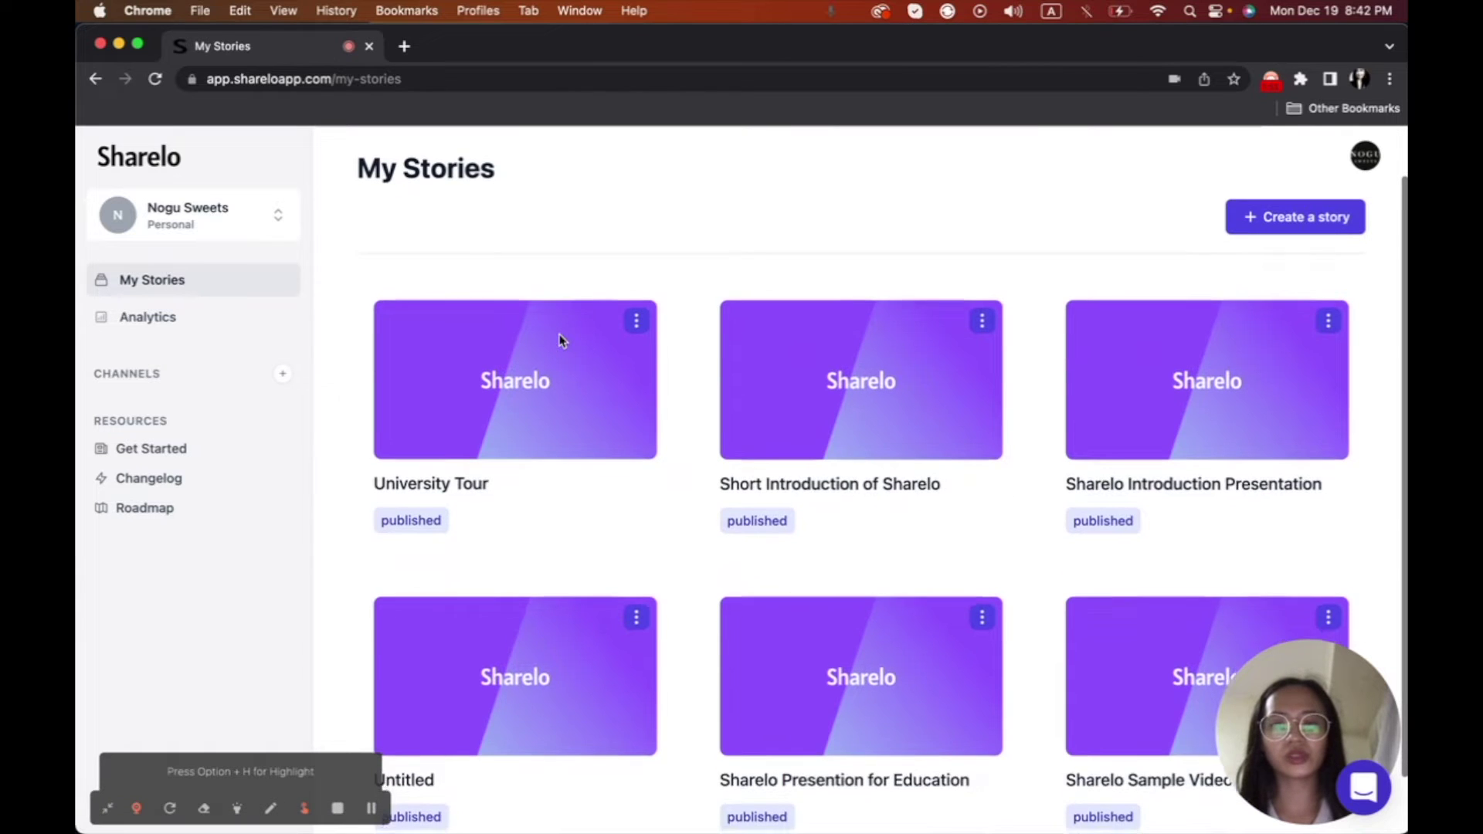
scroll(561, 340, "up", 1)
left_click(1245, 286)
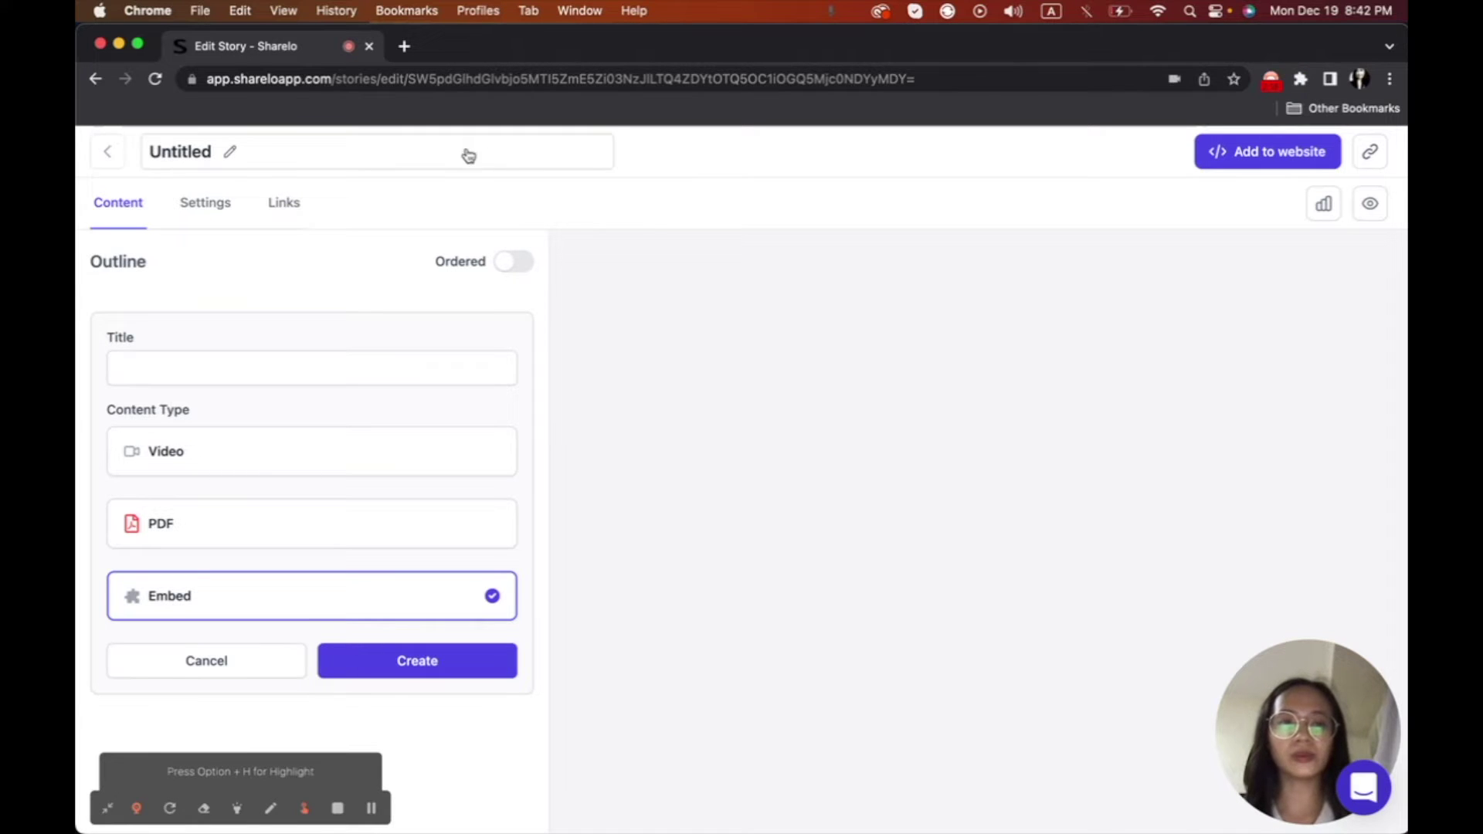
Rename the untitled story as University Tours.
left_click(186, 151)
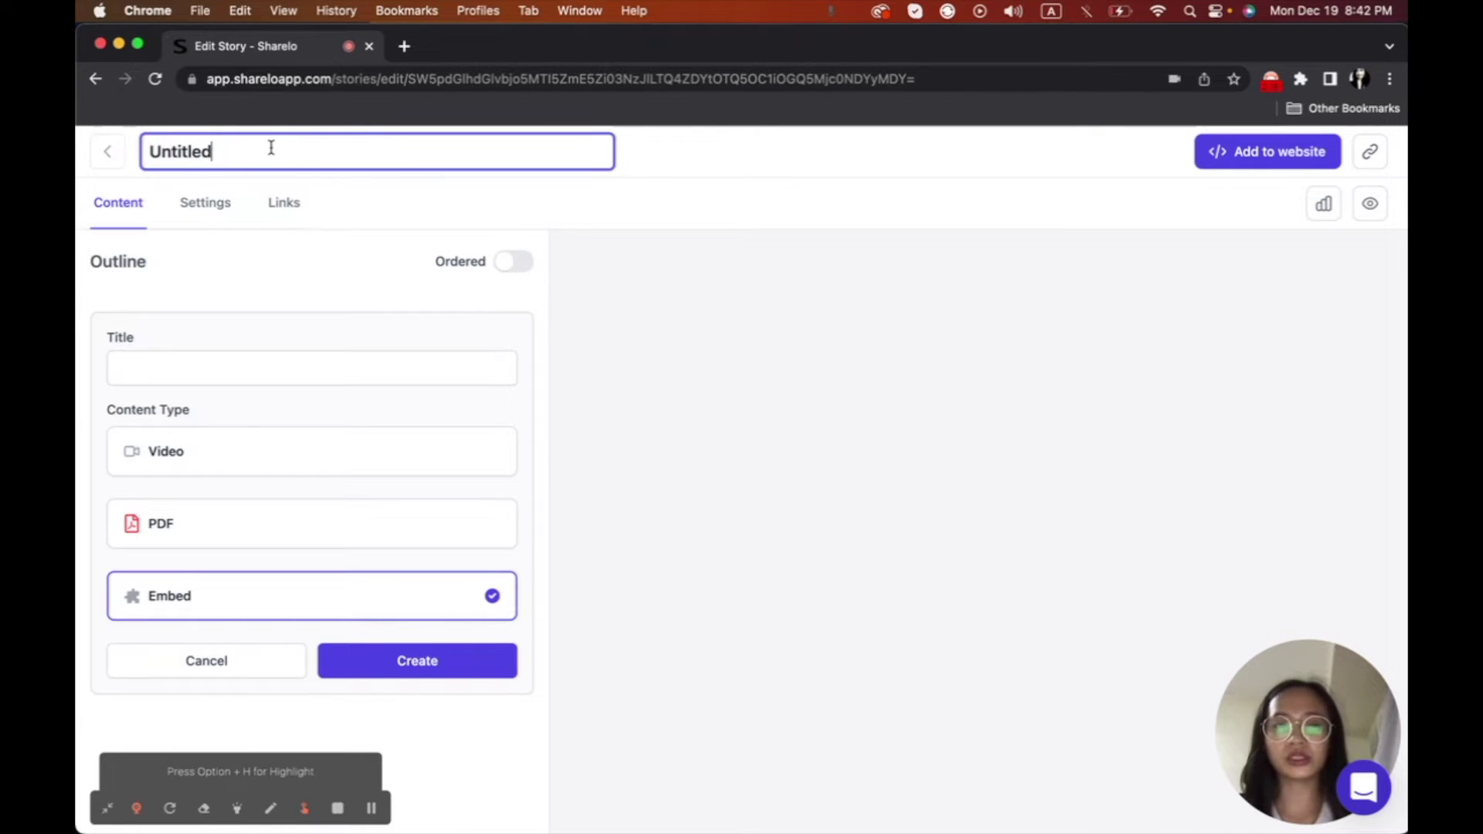
left_click_drag(271, 147, 126, 152)
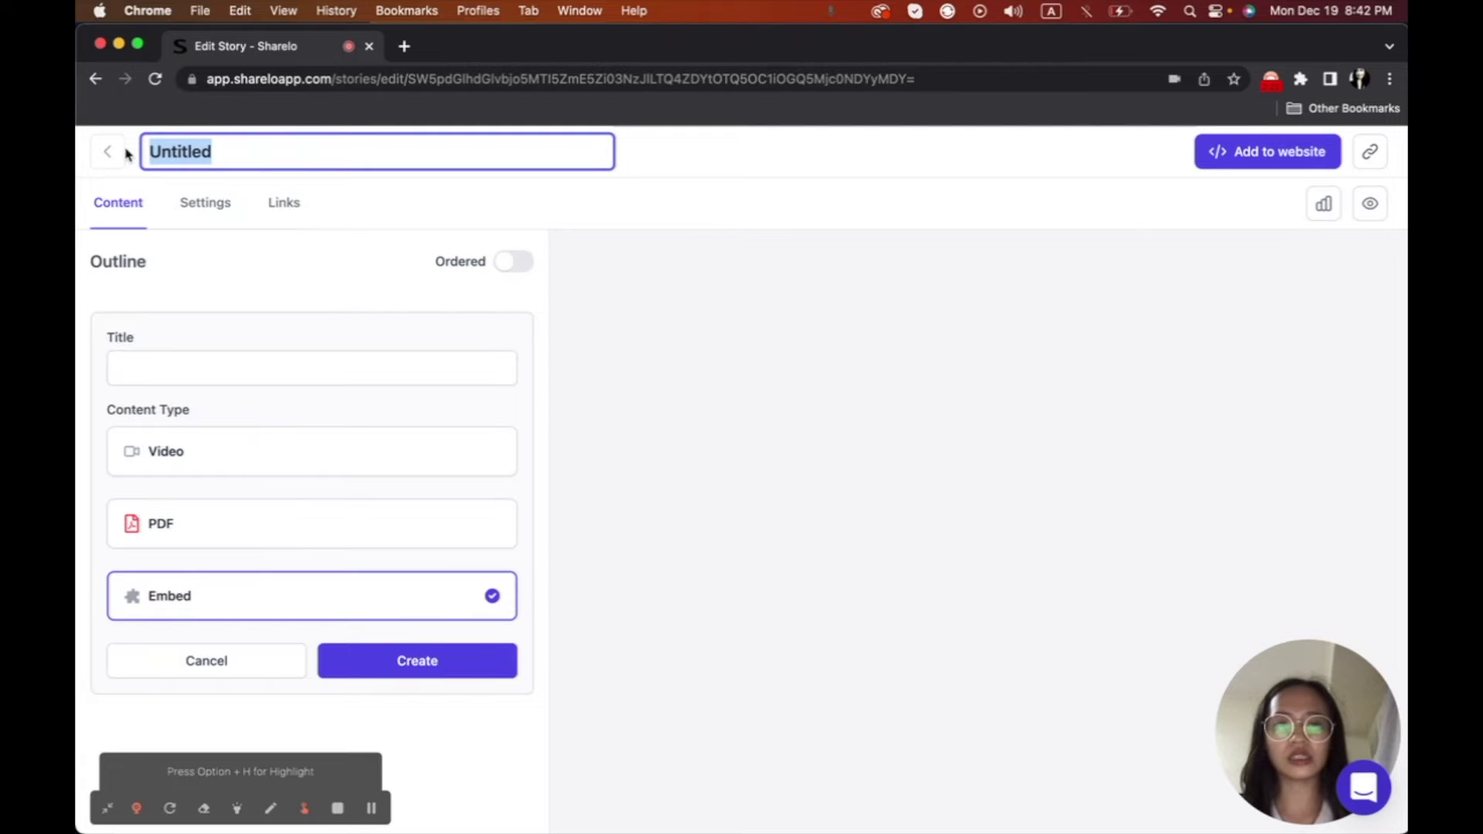
type("Un")
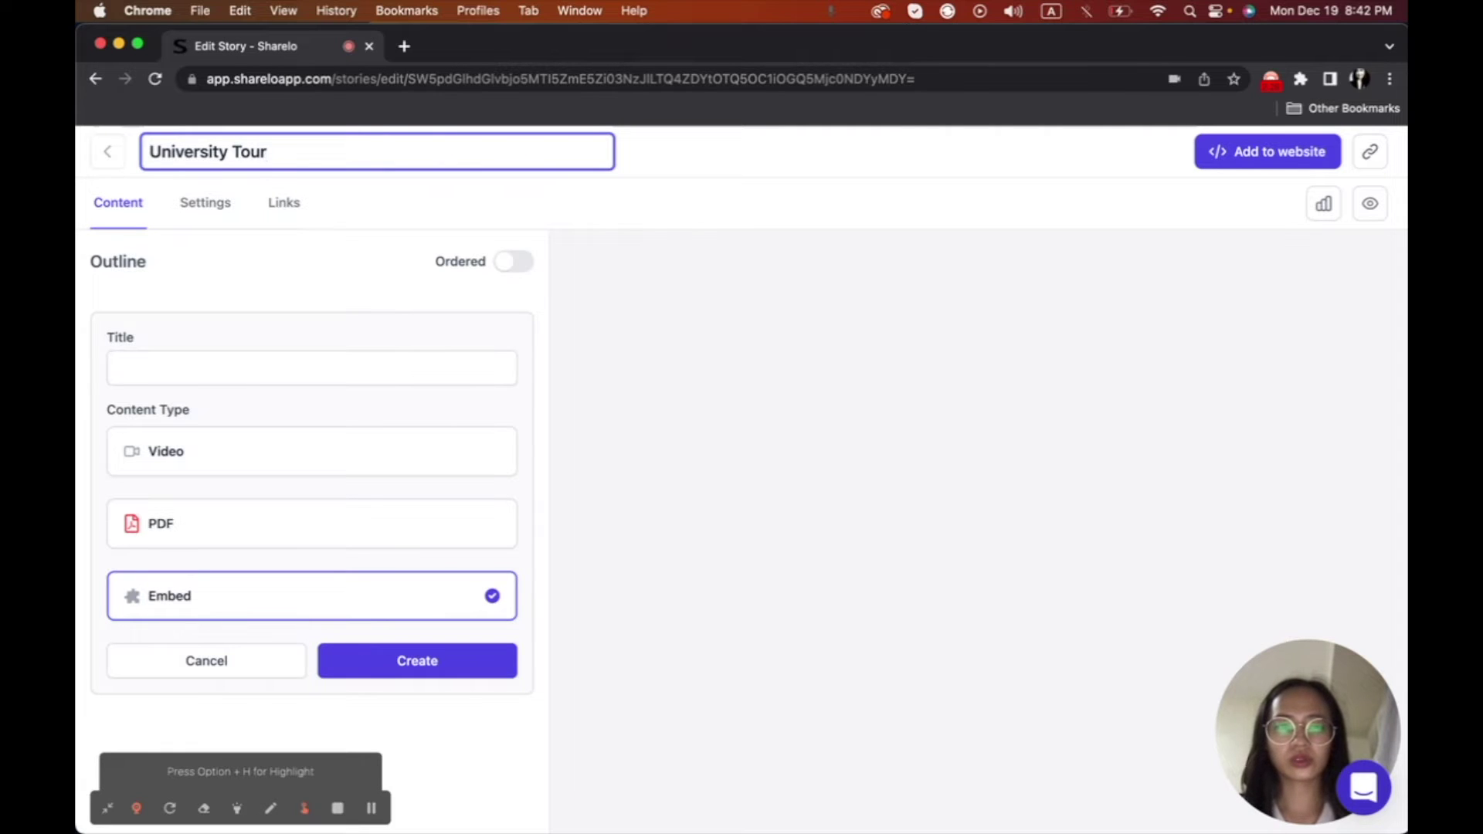
Create the first content page with the title Intro and the content type Video.
left_click(152, 368)
type("Intro")
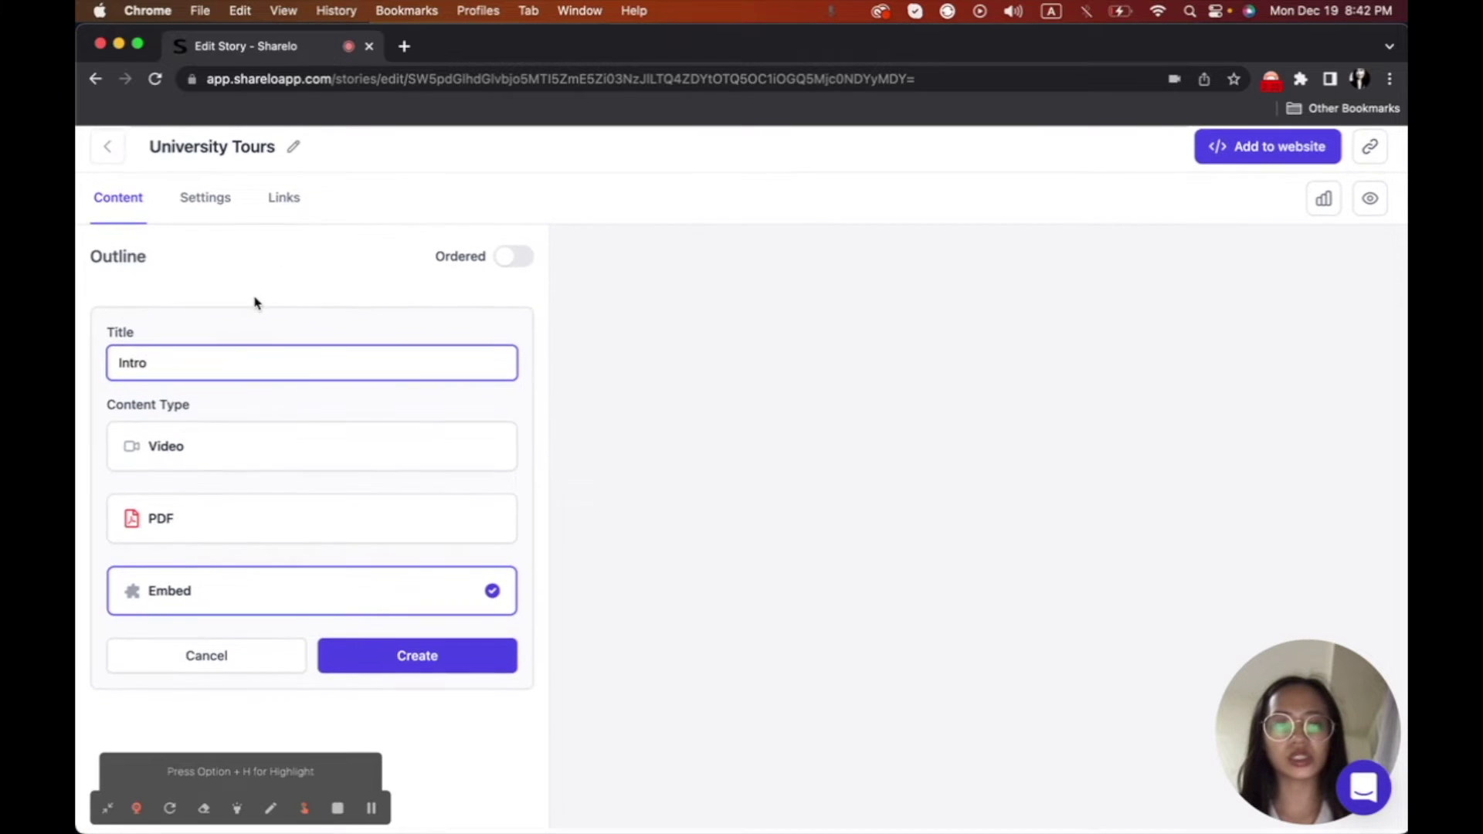
left_click(192, 458)
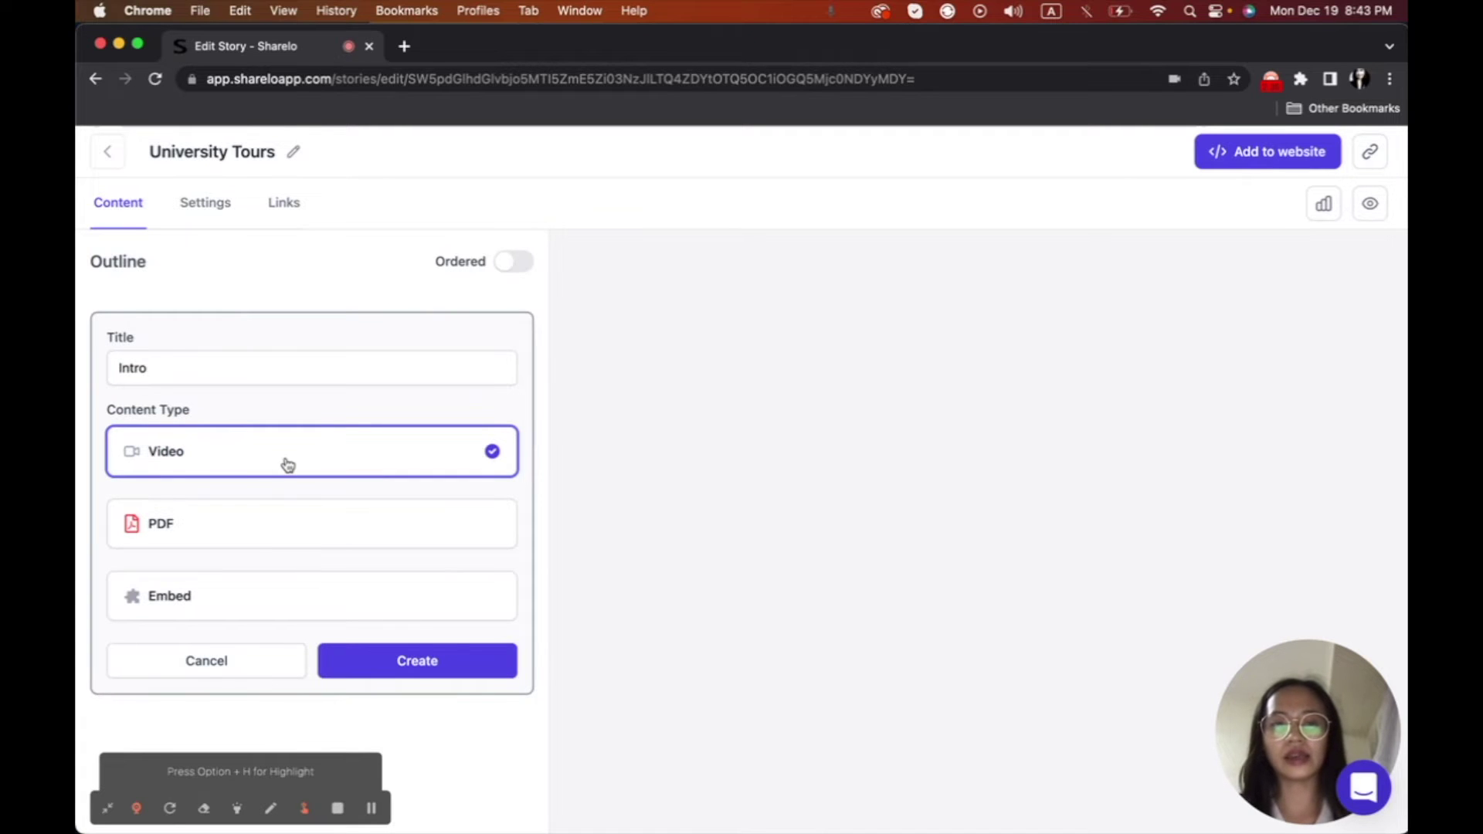
left_click(387, 677)
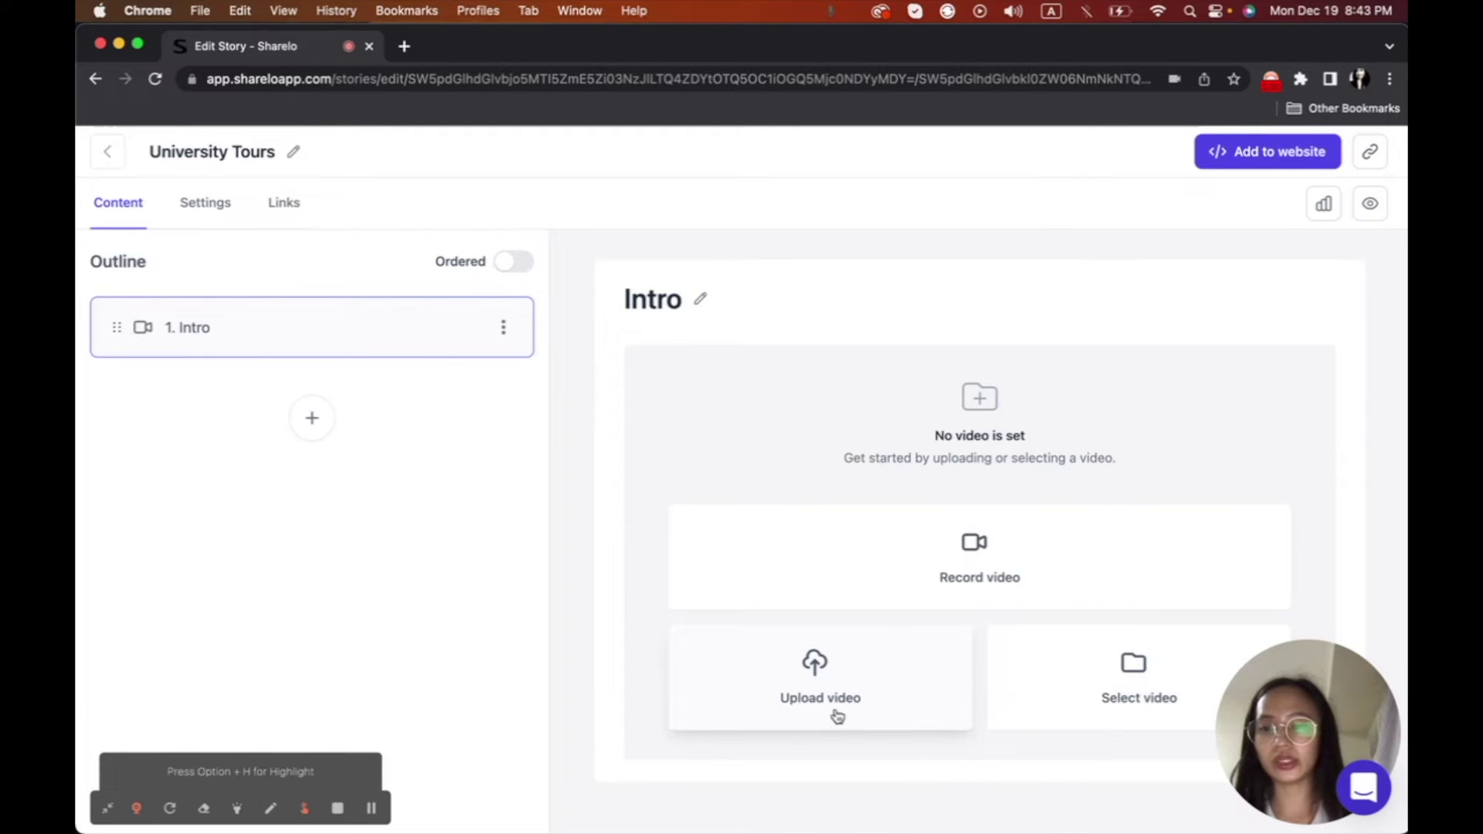
Upload intro.mp4 from the Video Widget folder in Documents as the video of the Intro page.
left_click(823, 679)
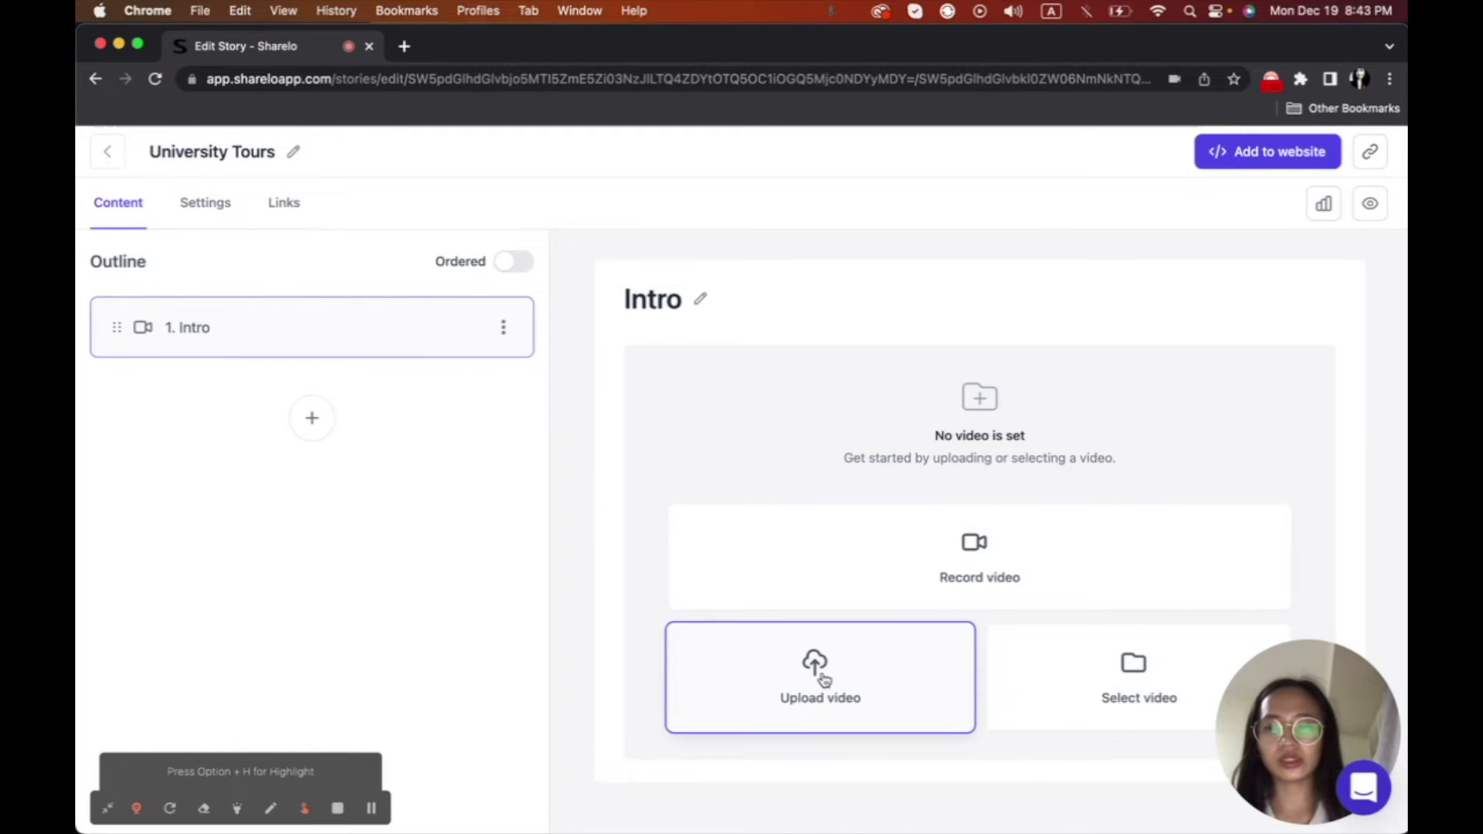
left_click(823, 680)
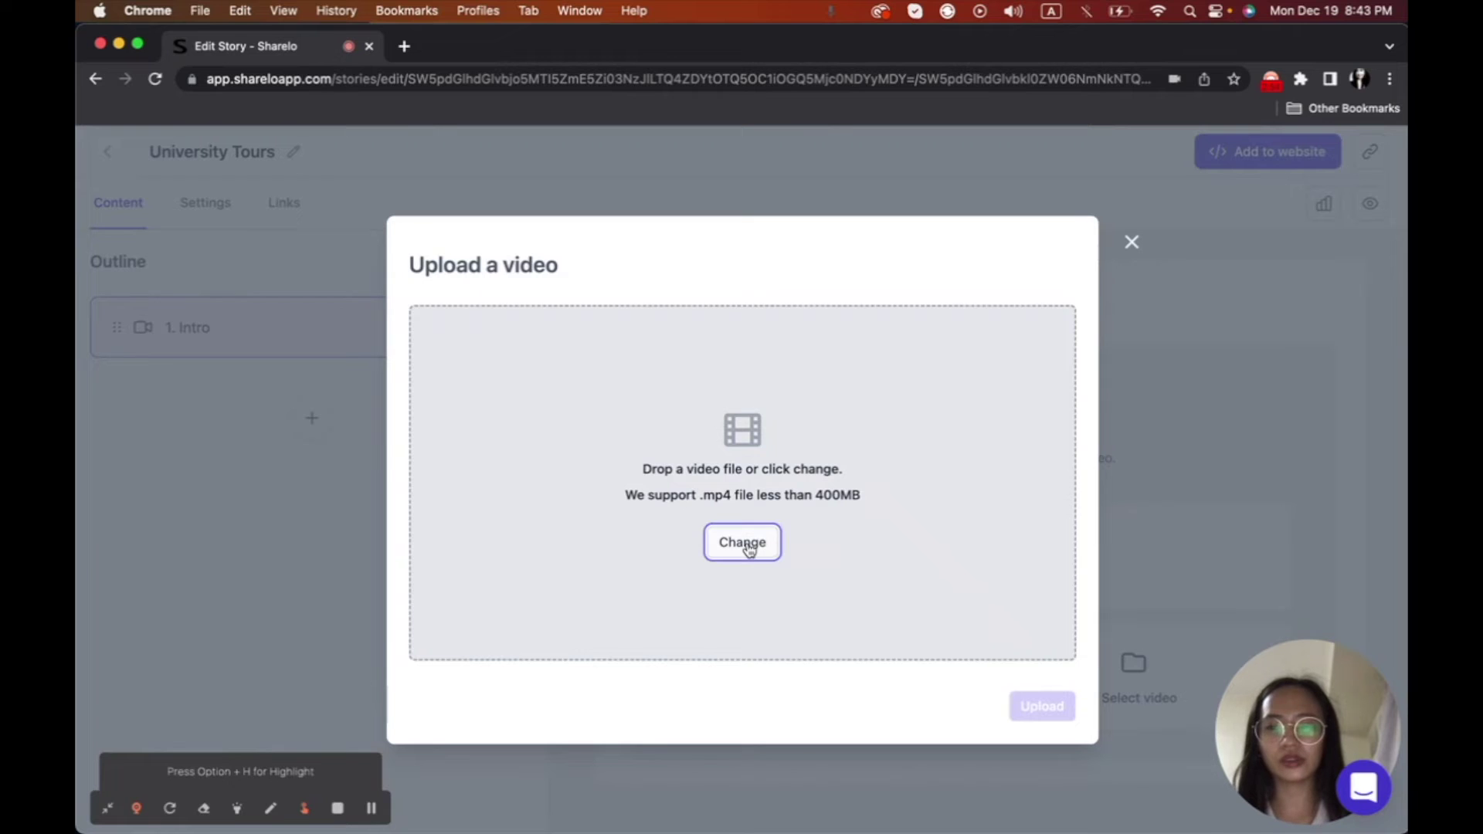
left_click(742, 543)
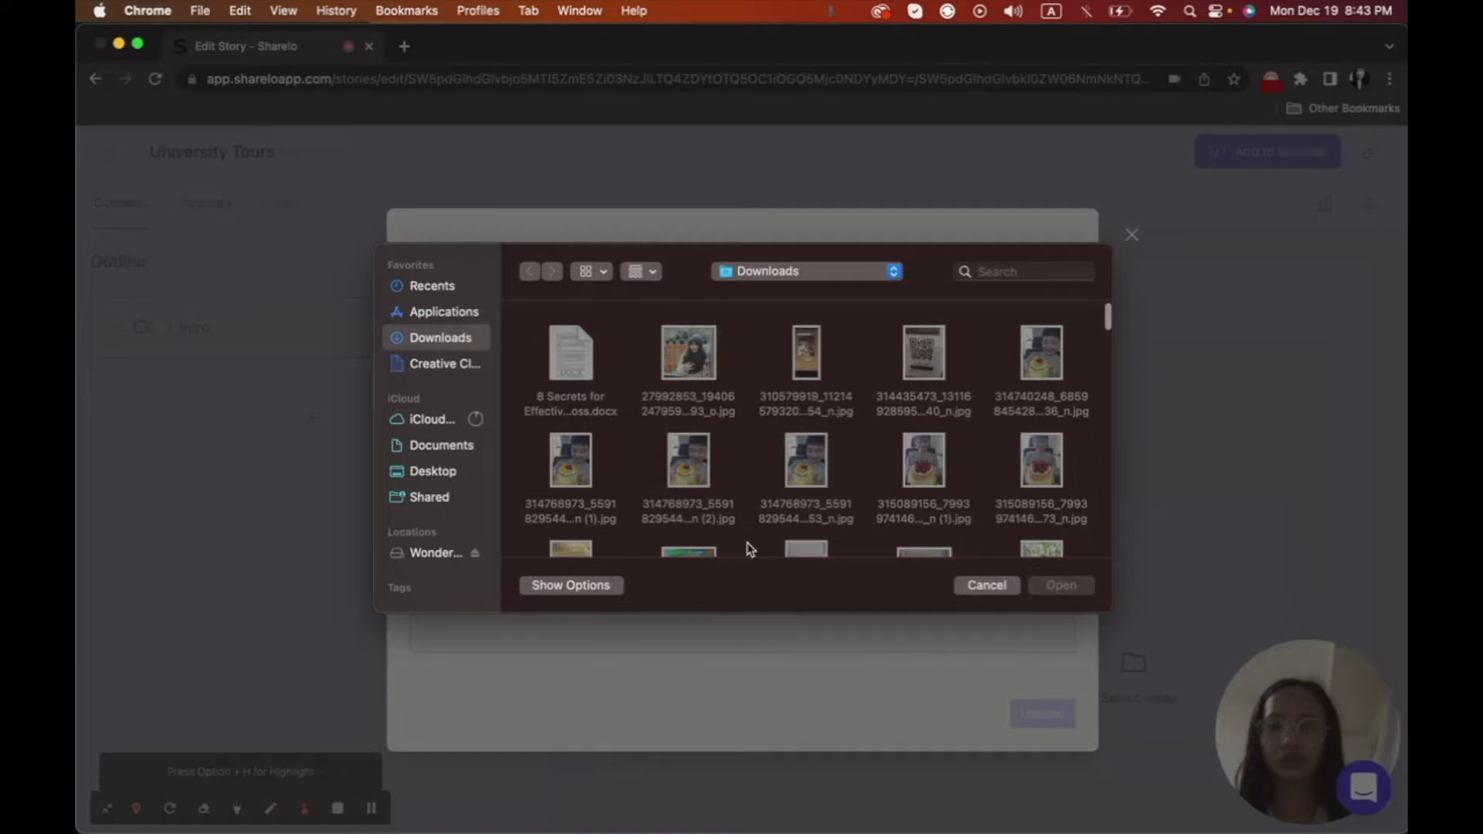
left_click(417, 448)
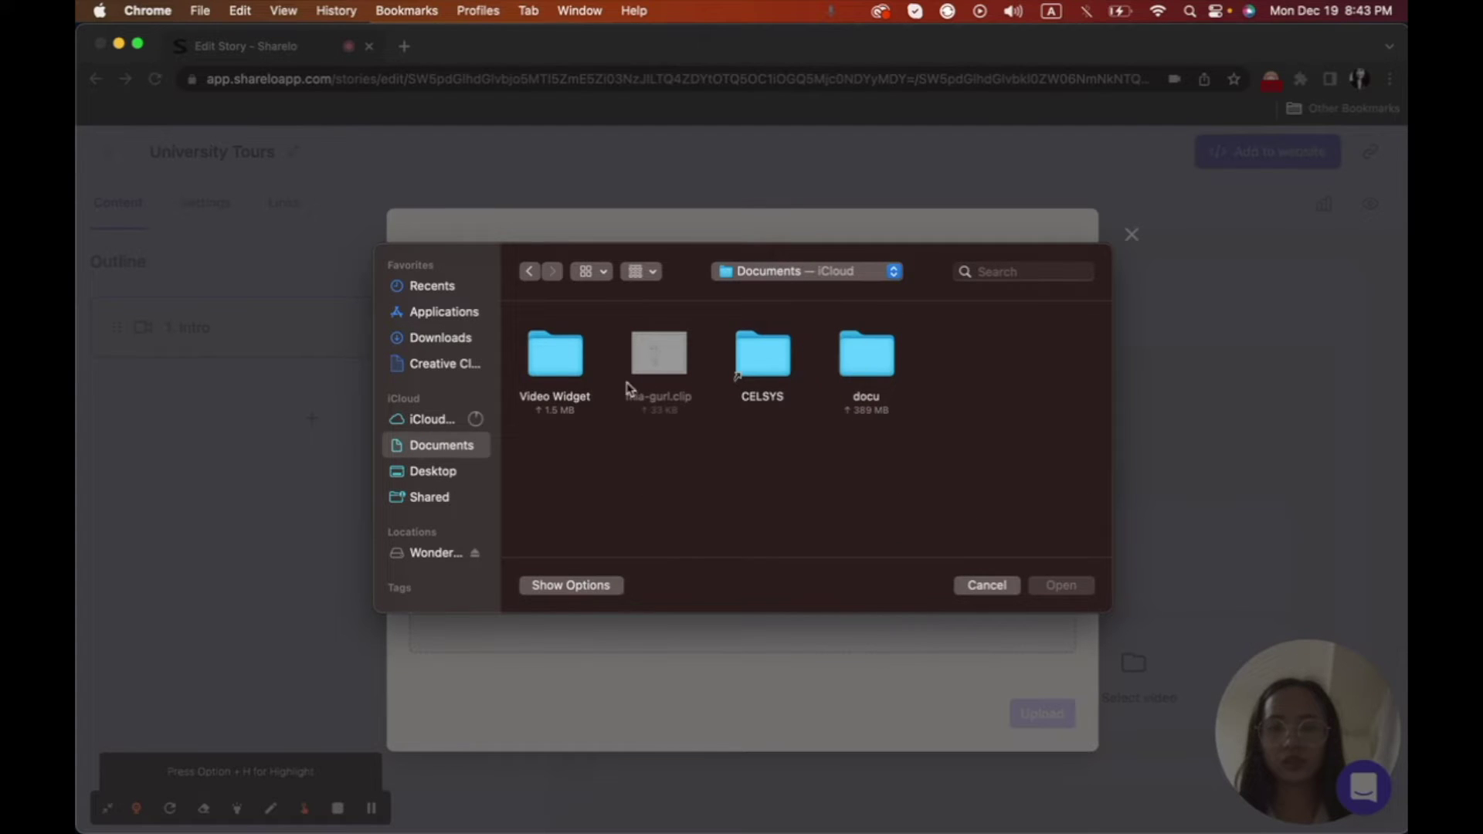
left_click(557, 358)
double_click(556, 360)
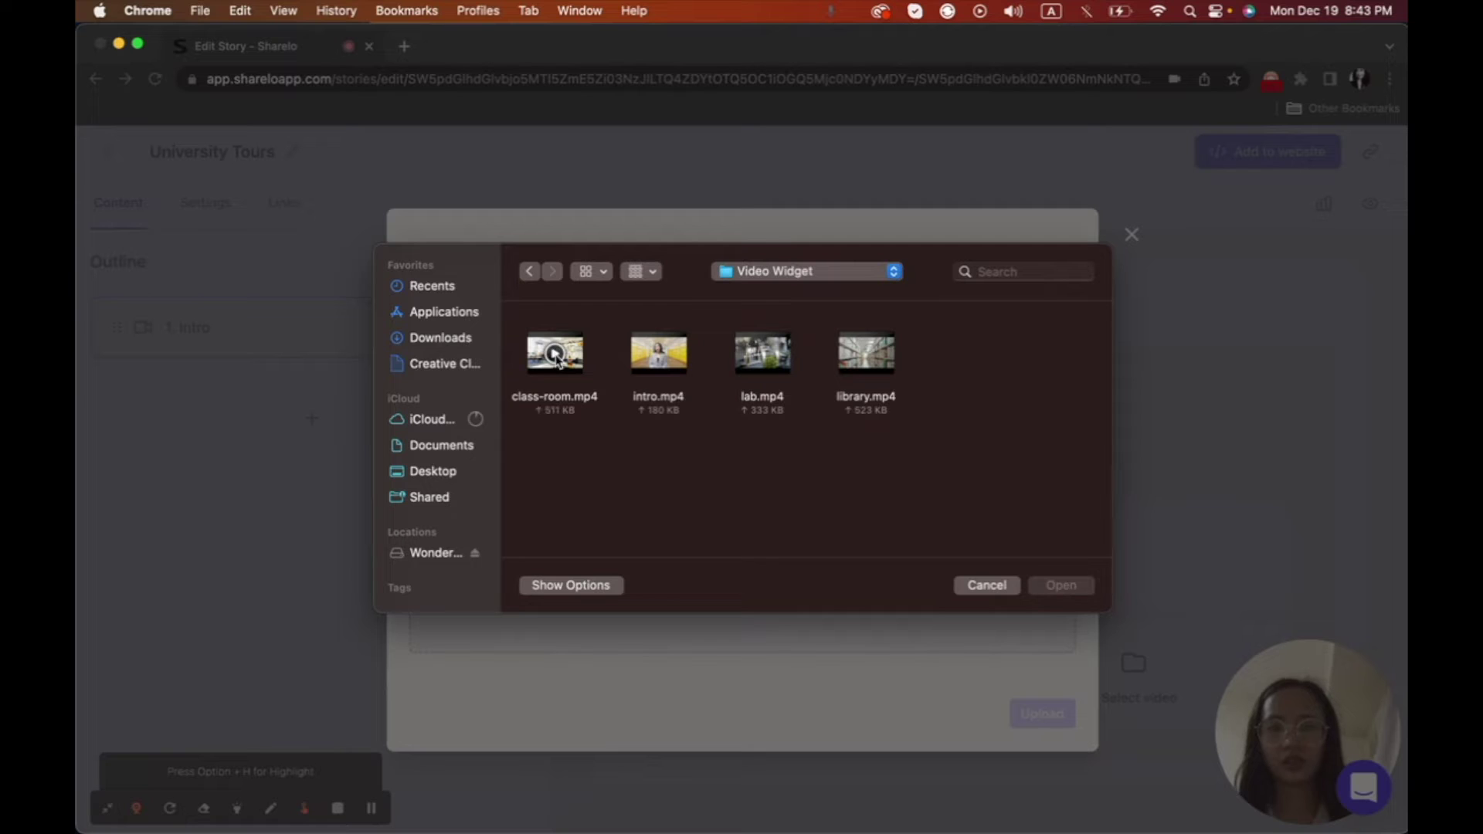
left_click(660, 356)
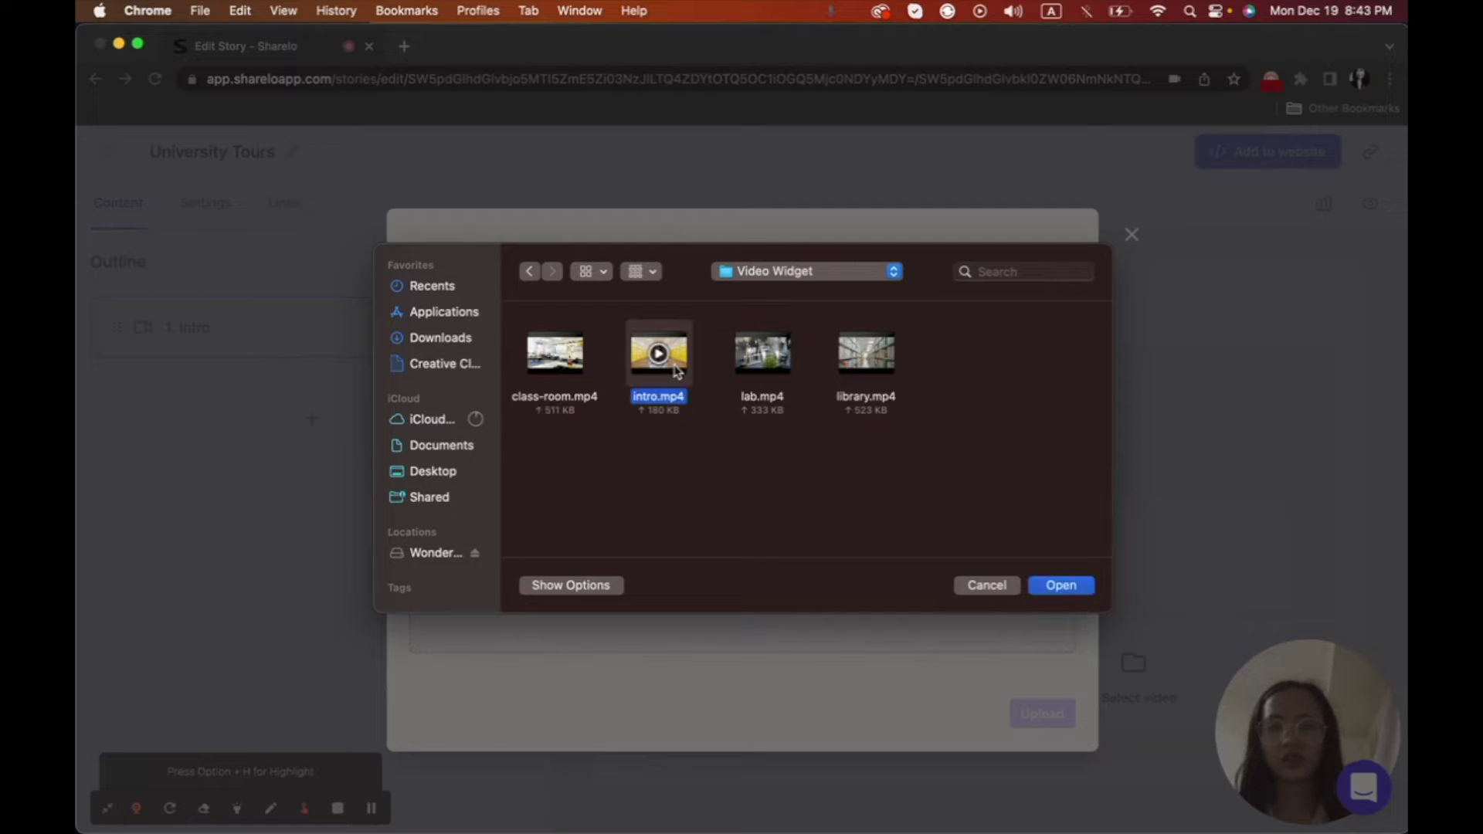
left_click(1071, 586)
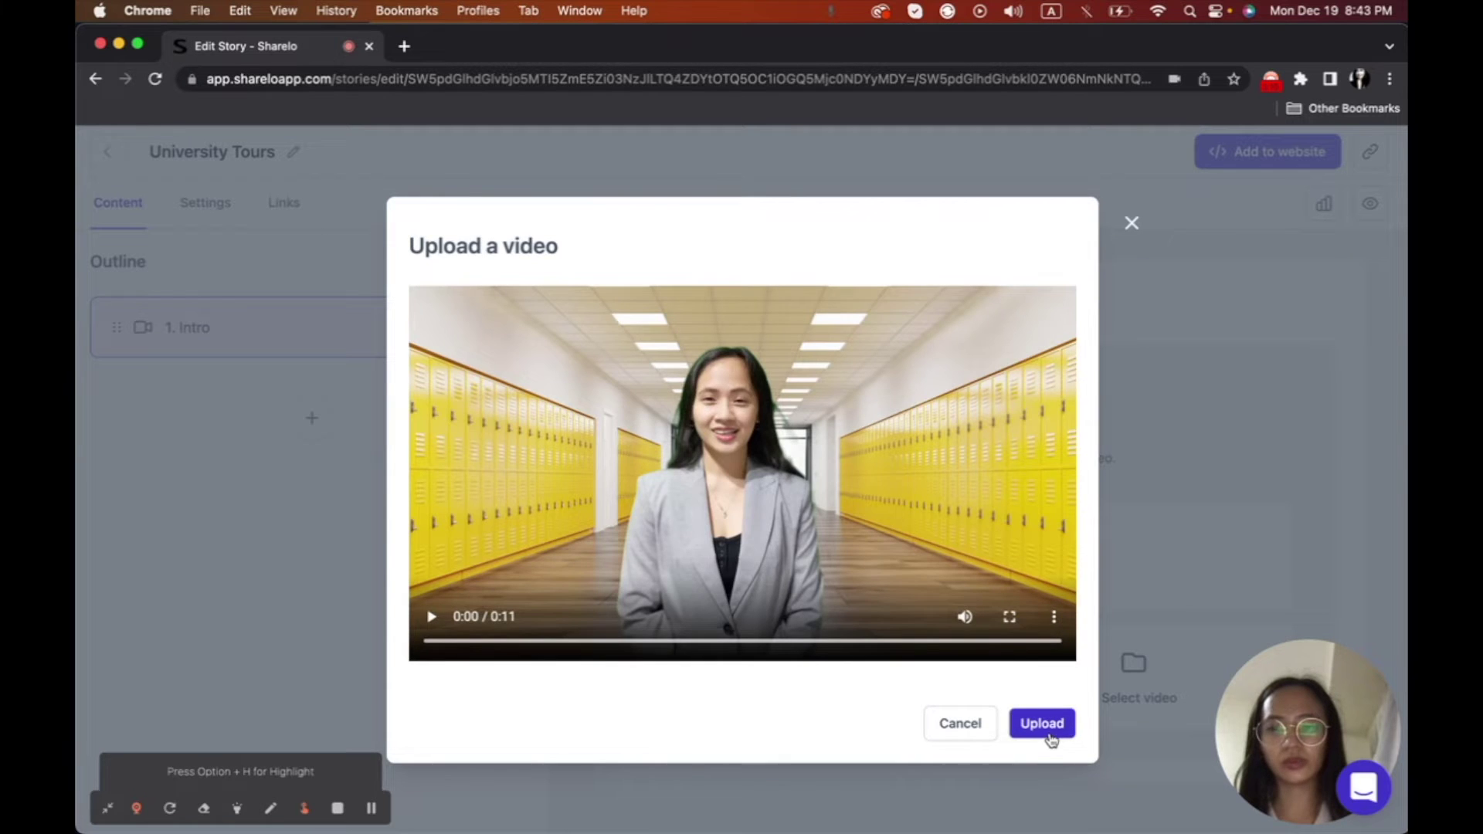
left_click(1042, 725)
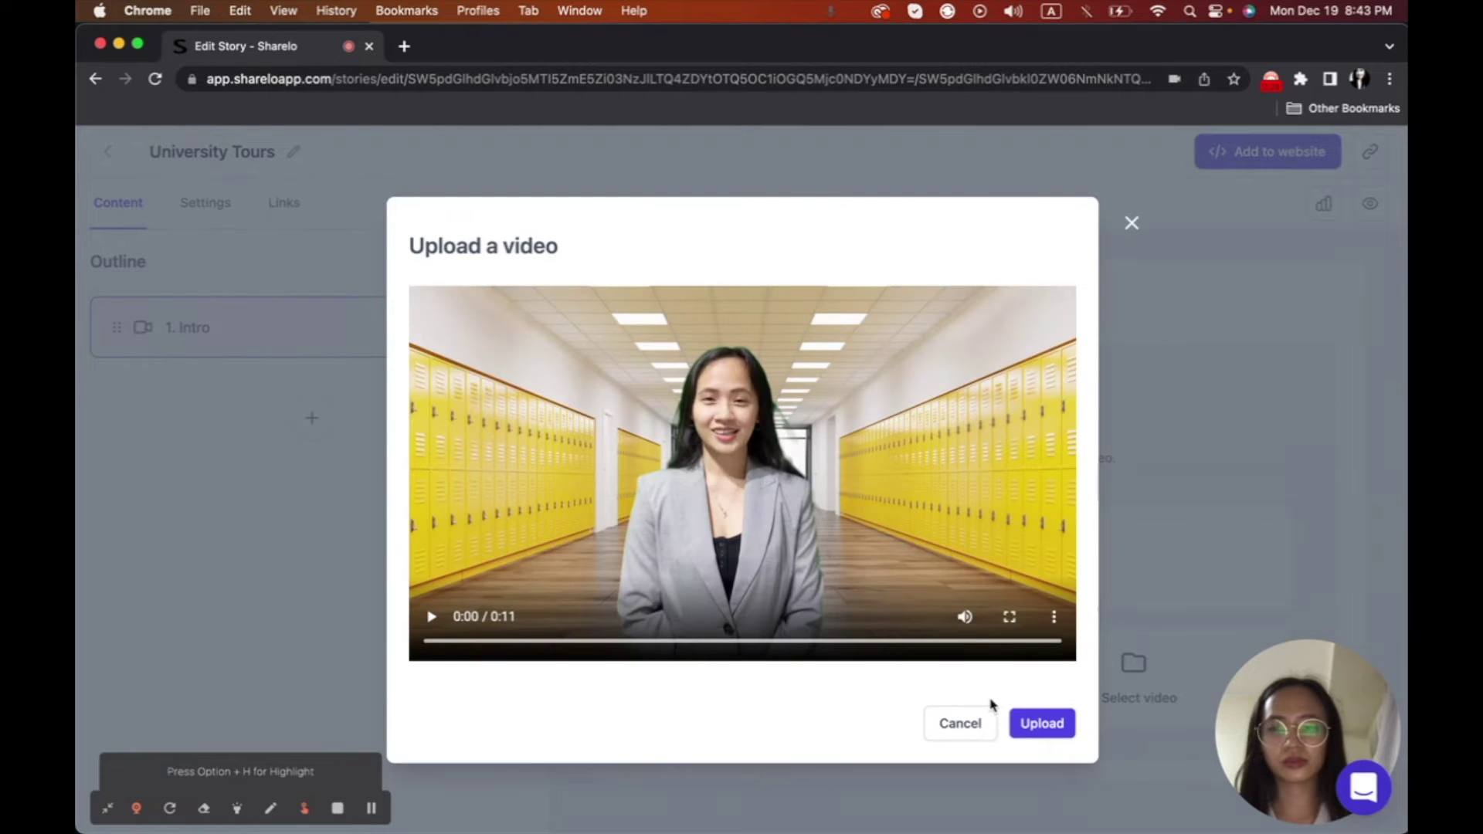
left_click(991, 705)
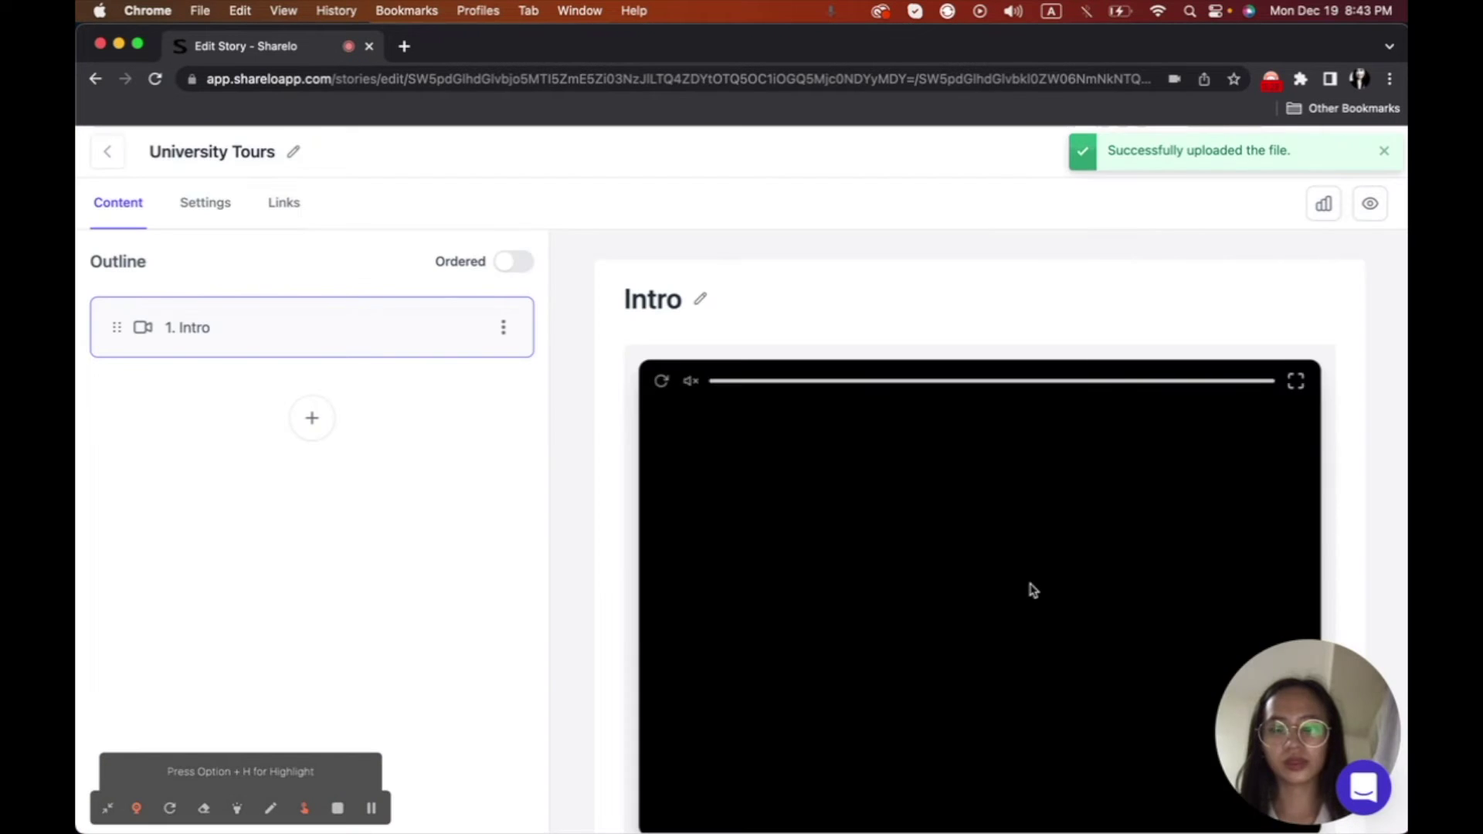
scroll(1031, 589, "down", 3)
scroll(1031, 590, "up", 3)
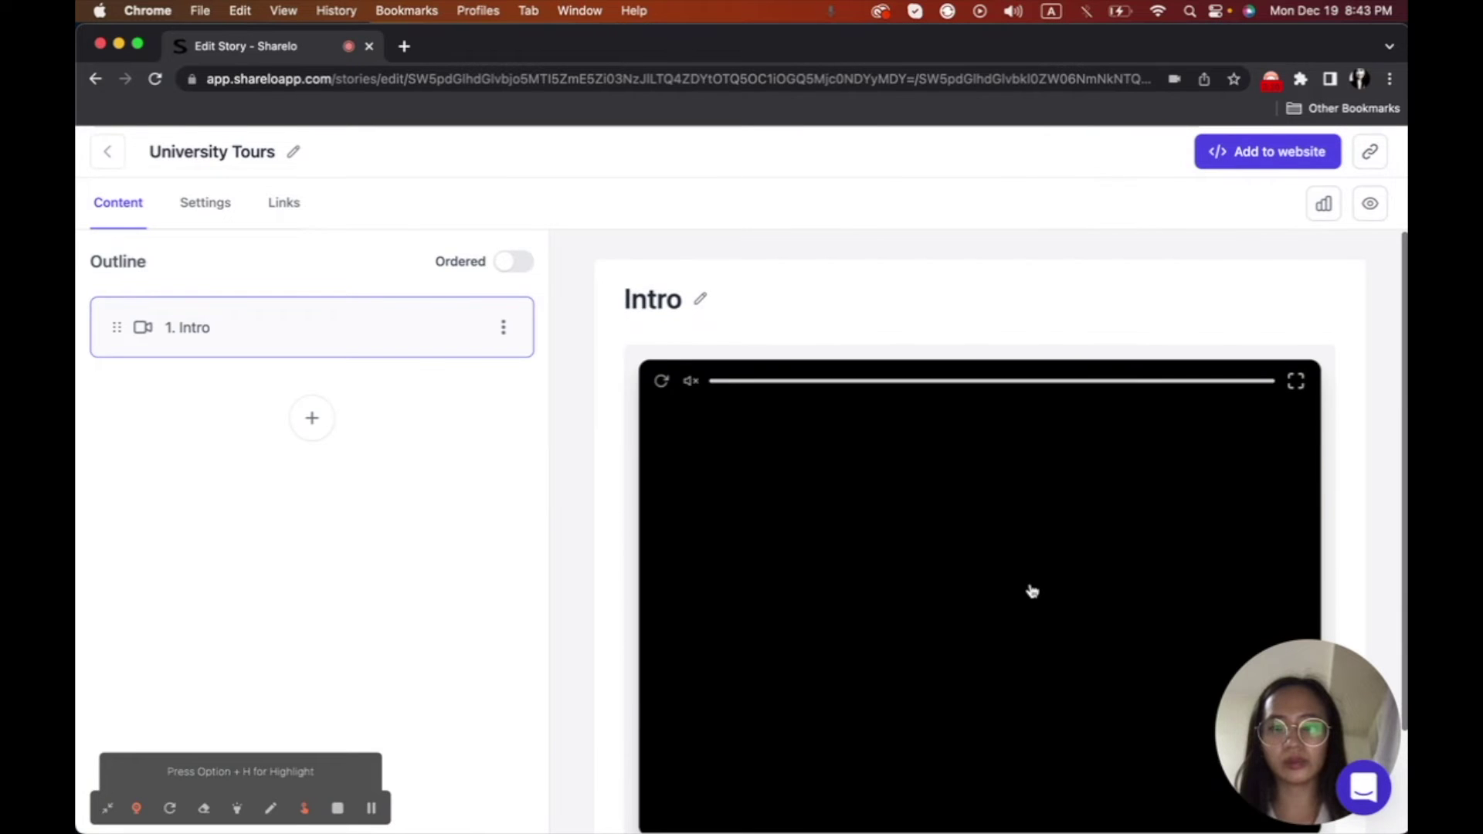
Switch the story outline from Ordered to Interactive.
scroll(1031, 590, "down", 3)
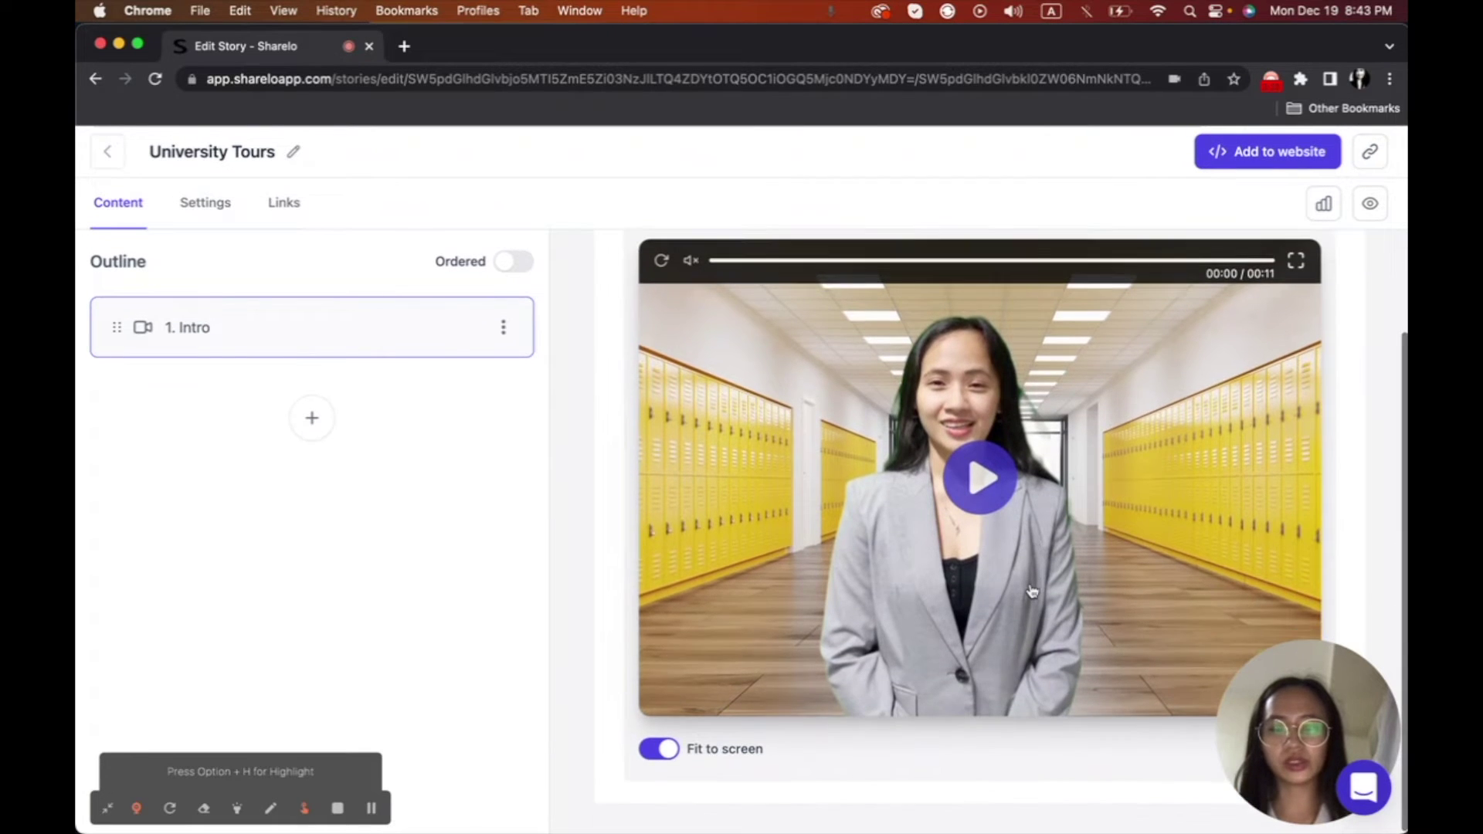
scroll(1032, 590, "up", 3)
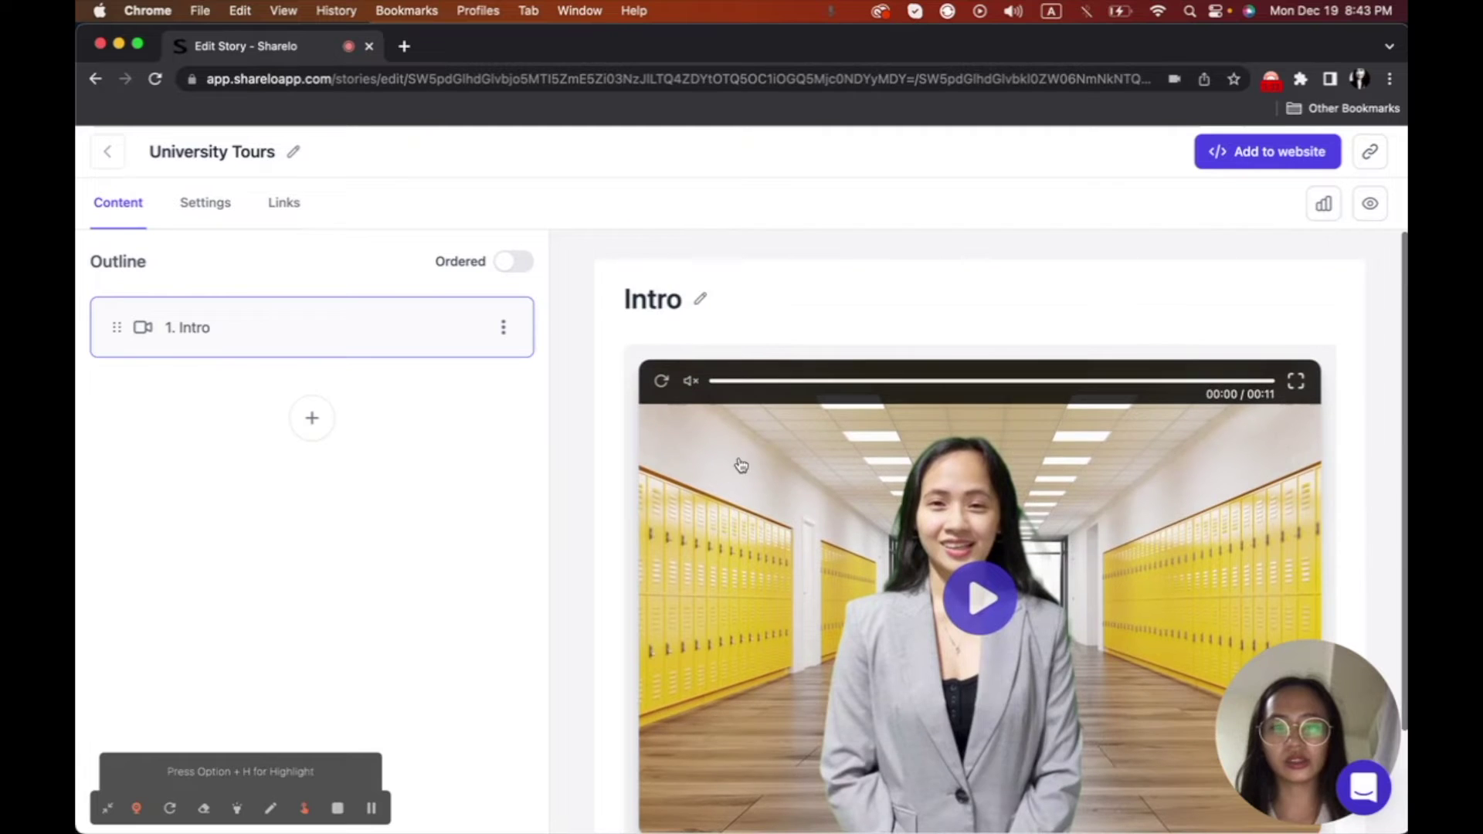
left_click(516, 263)
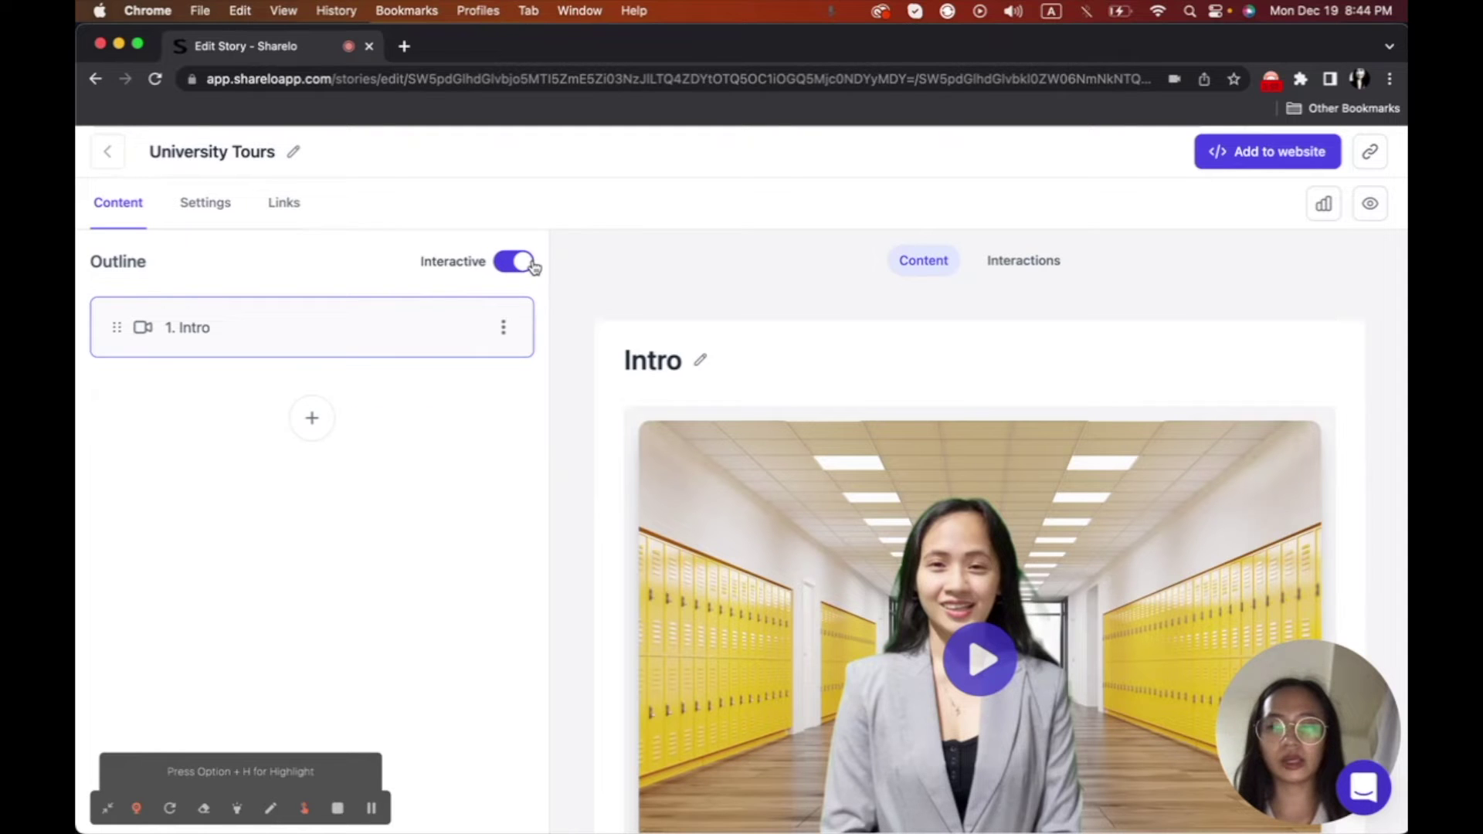
Add a second content page with the title Science Lab and the content type Video.
left_click(310, 418)
left_click(297, 445)
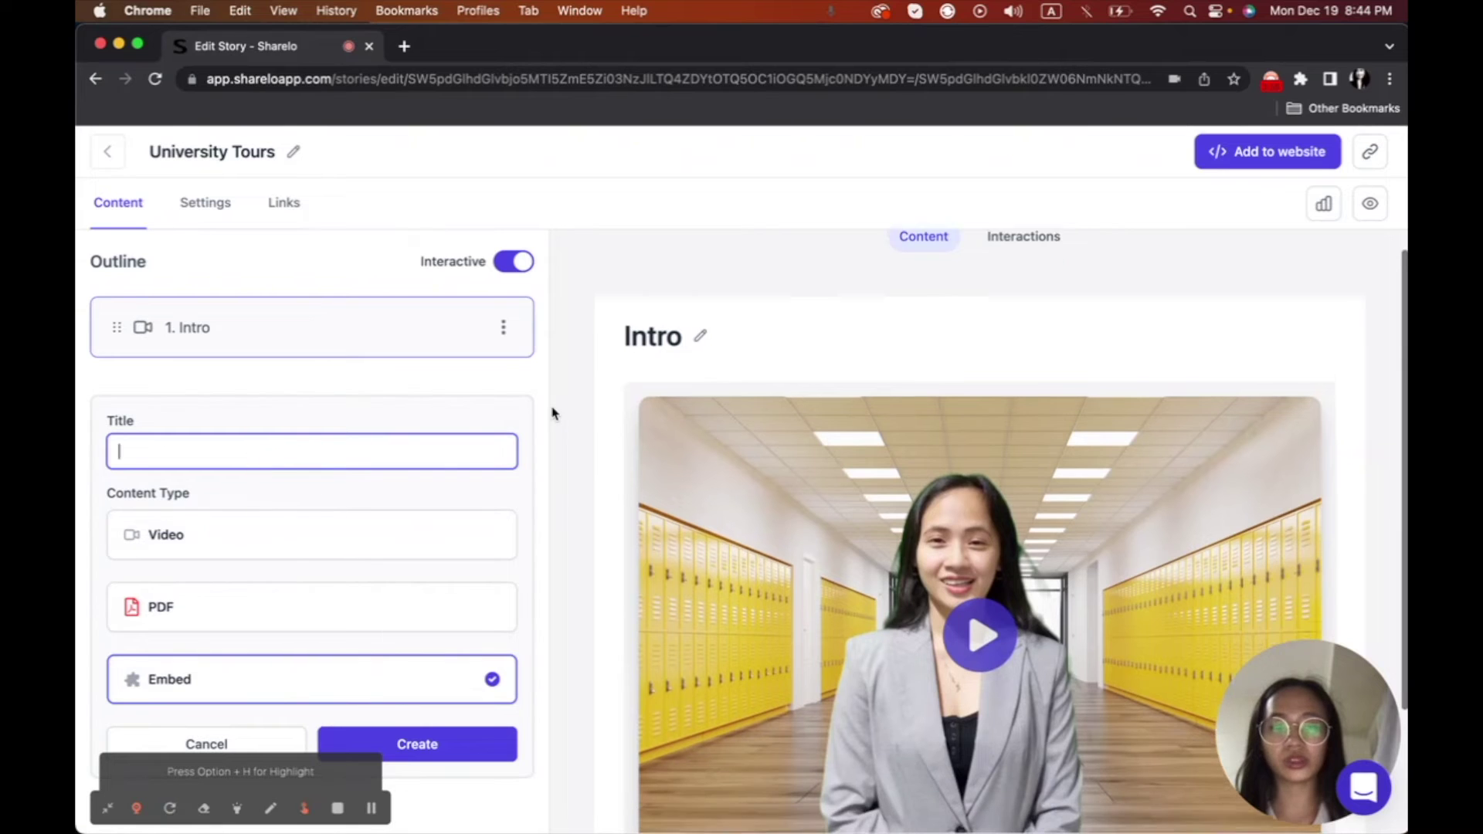
scroll(555, 414, "down", 1)
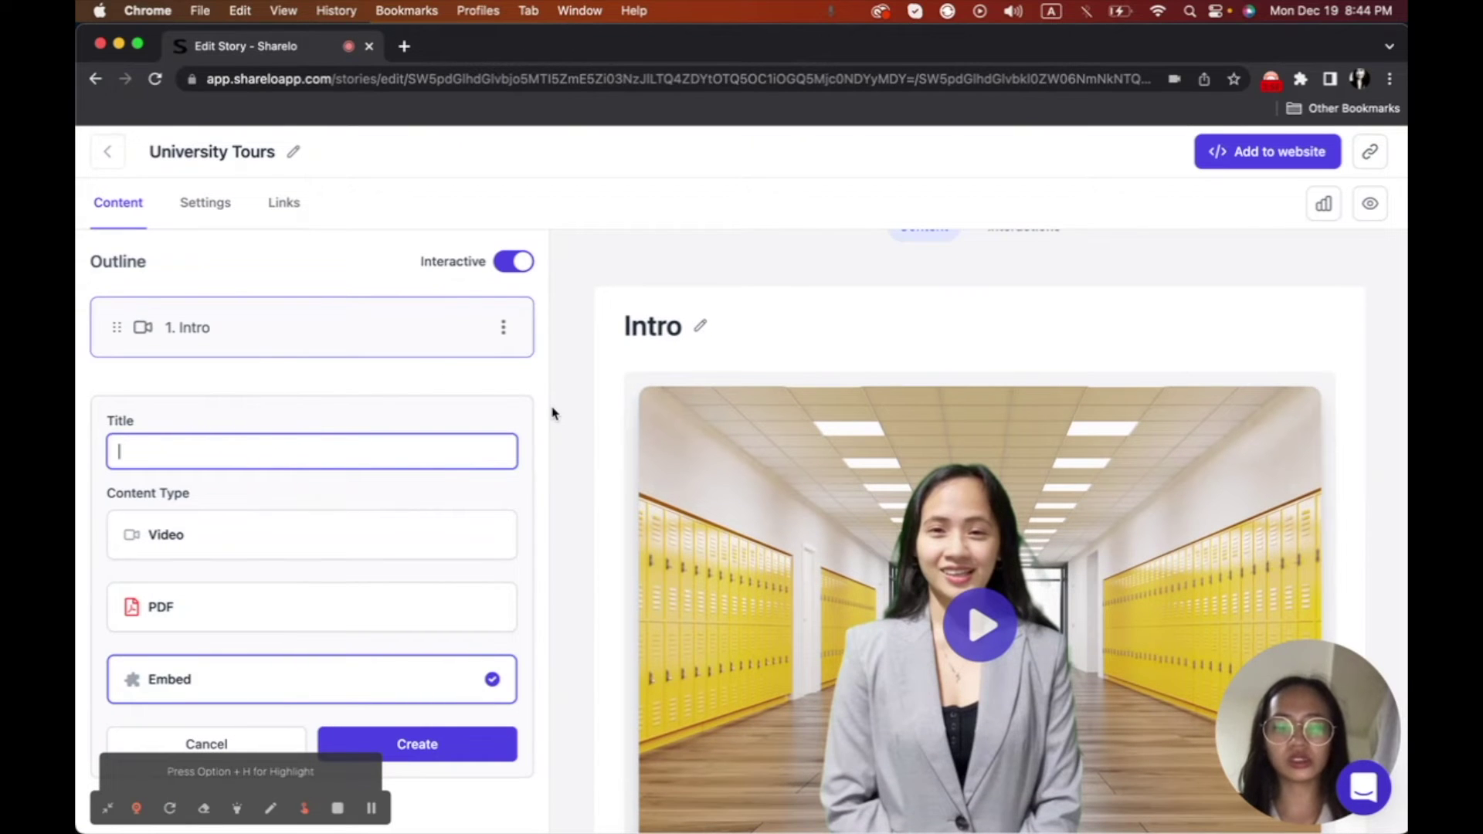
type("Science Lab")
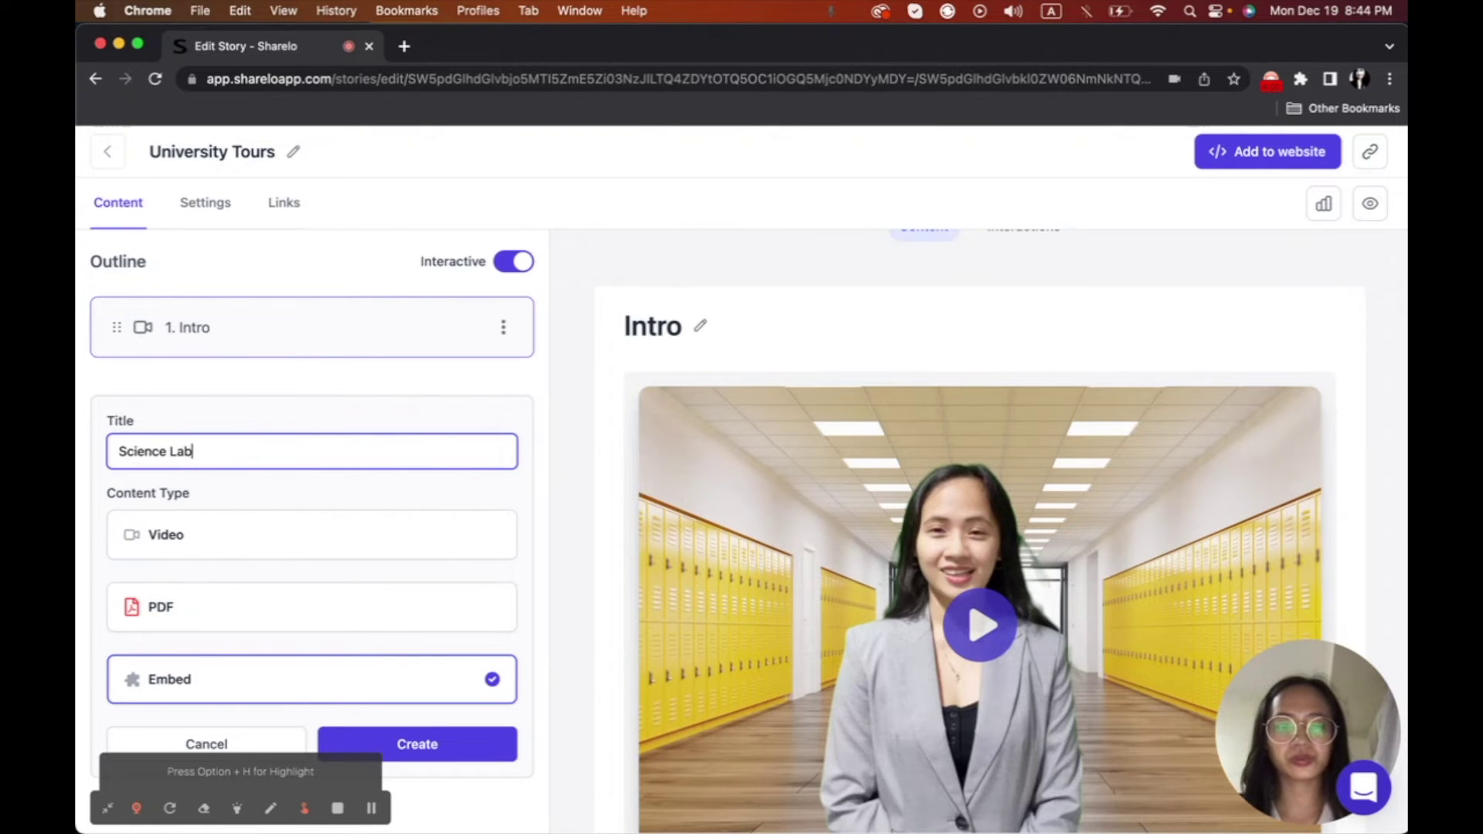
scroll(552, 420, "down", 2)
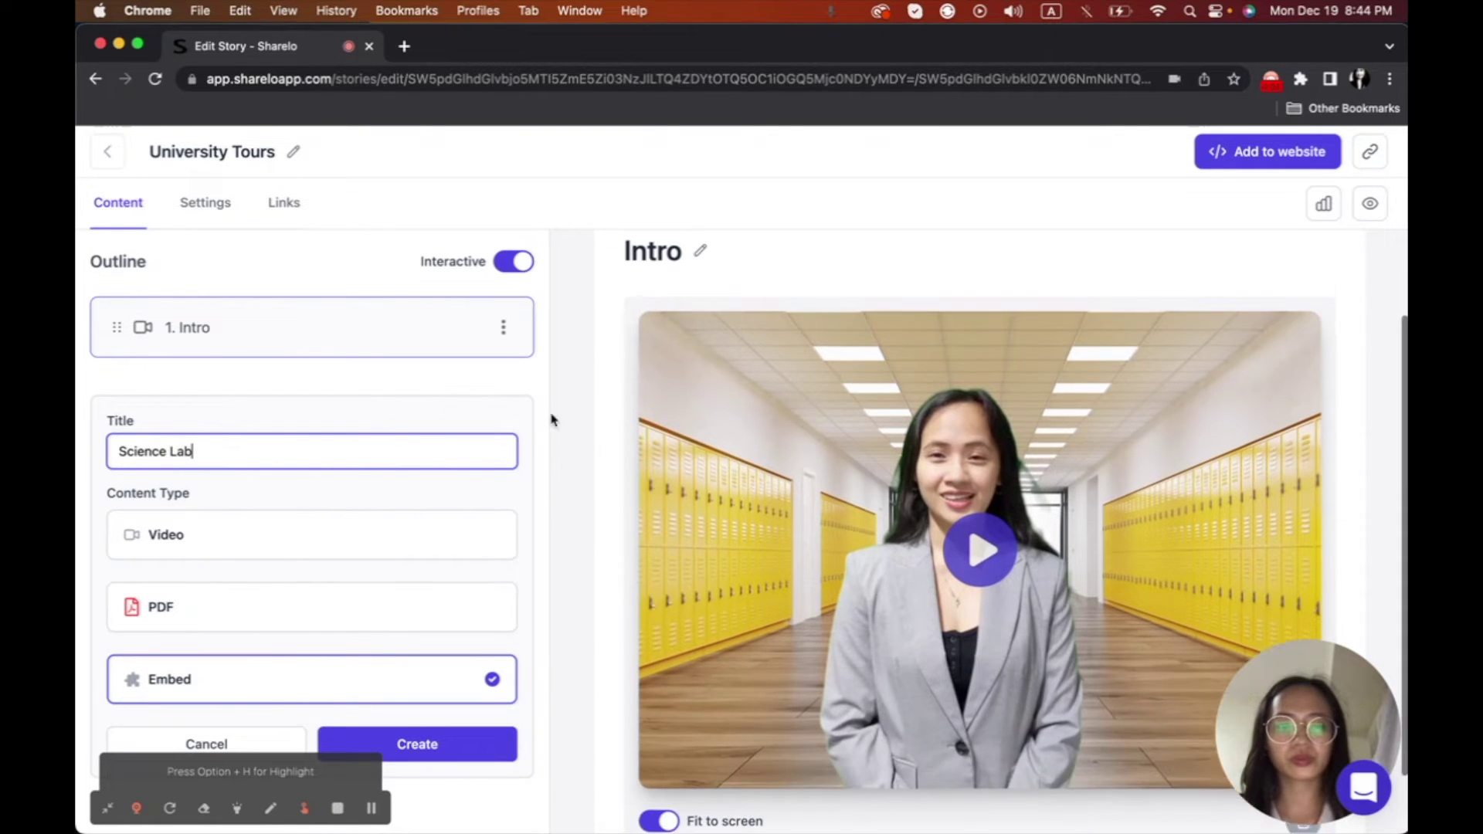
left_click(345, 533)
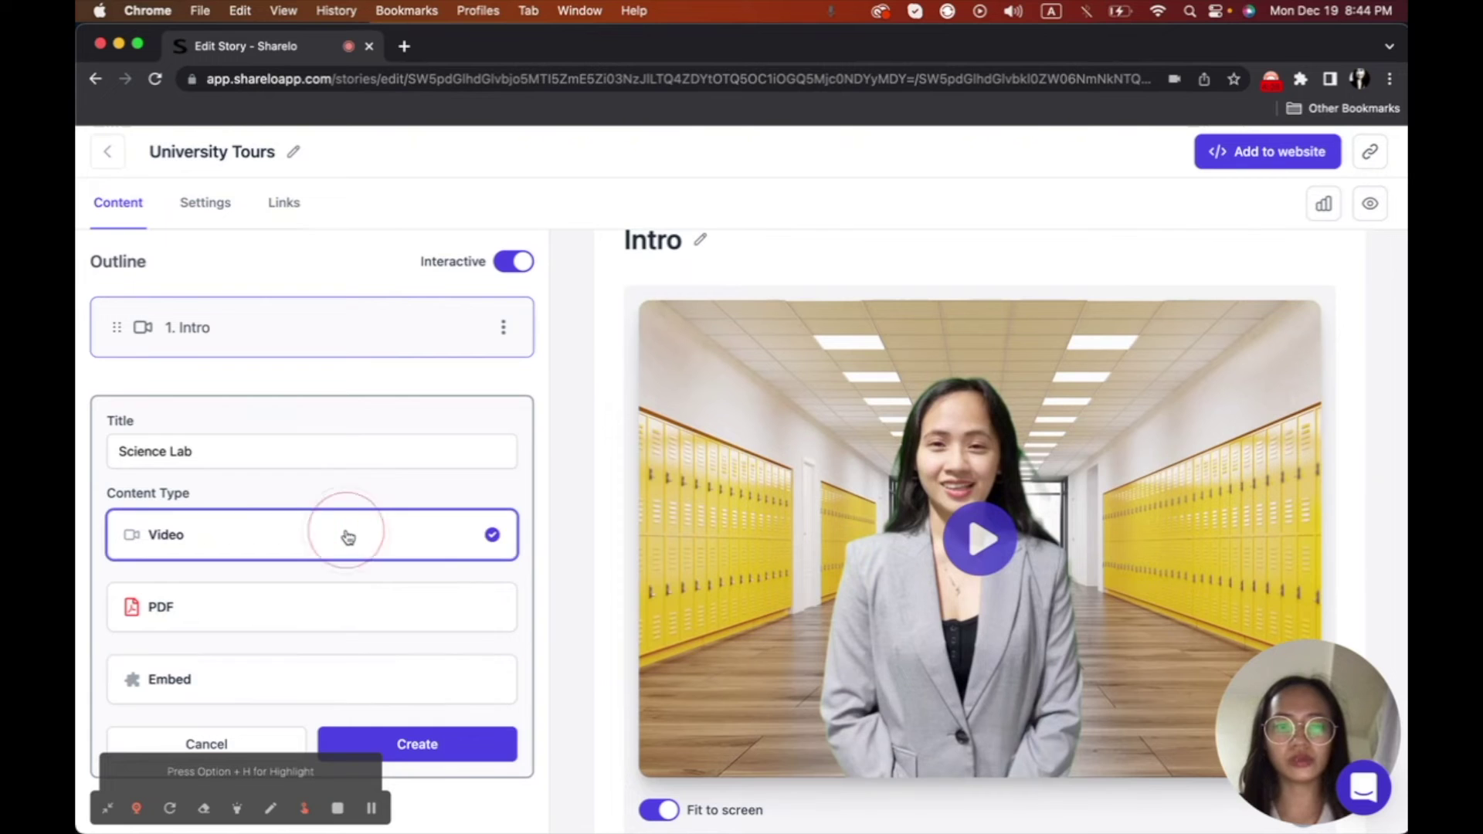
left_click(439, 755)
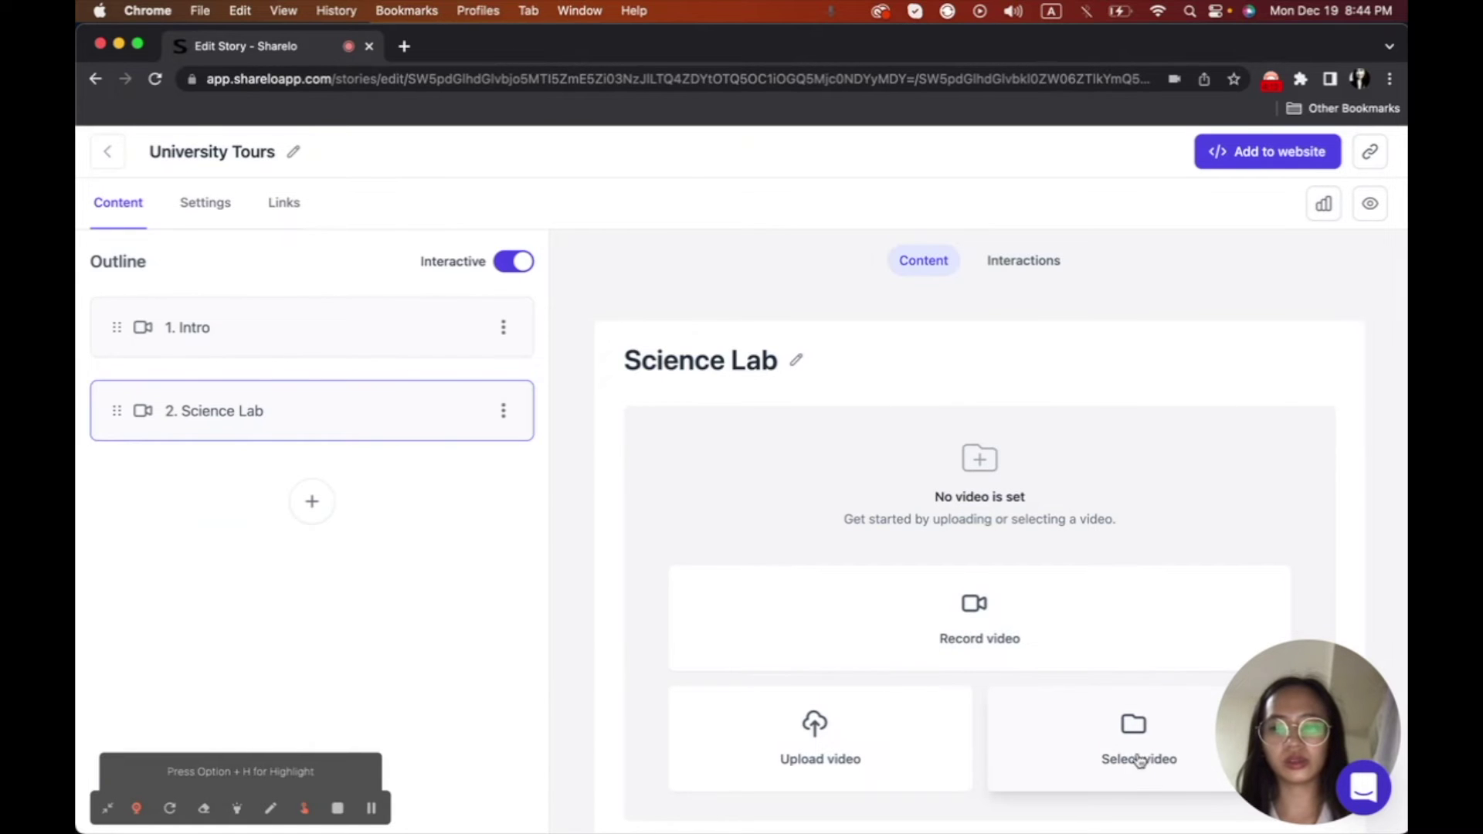
Upload lab.mp4 from the Video Widget folder as the video of the Science Lab page.
left_click(873, 729)
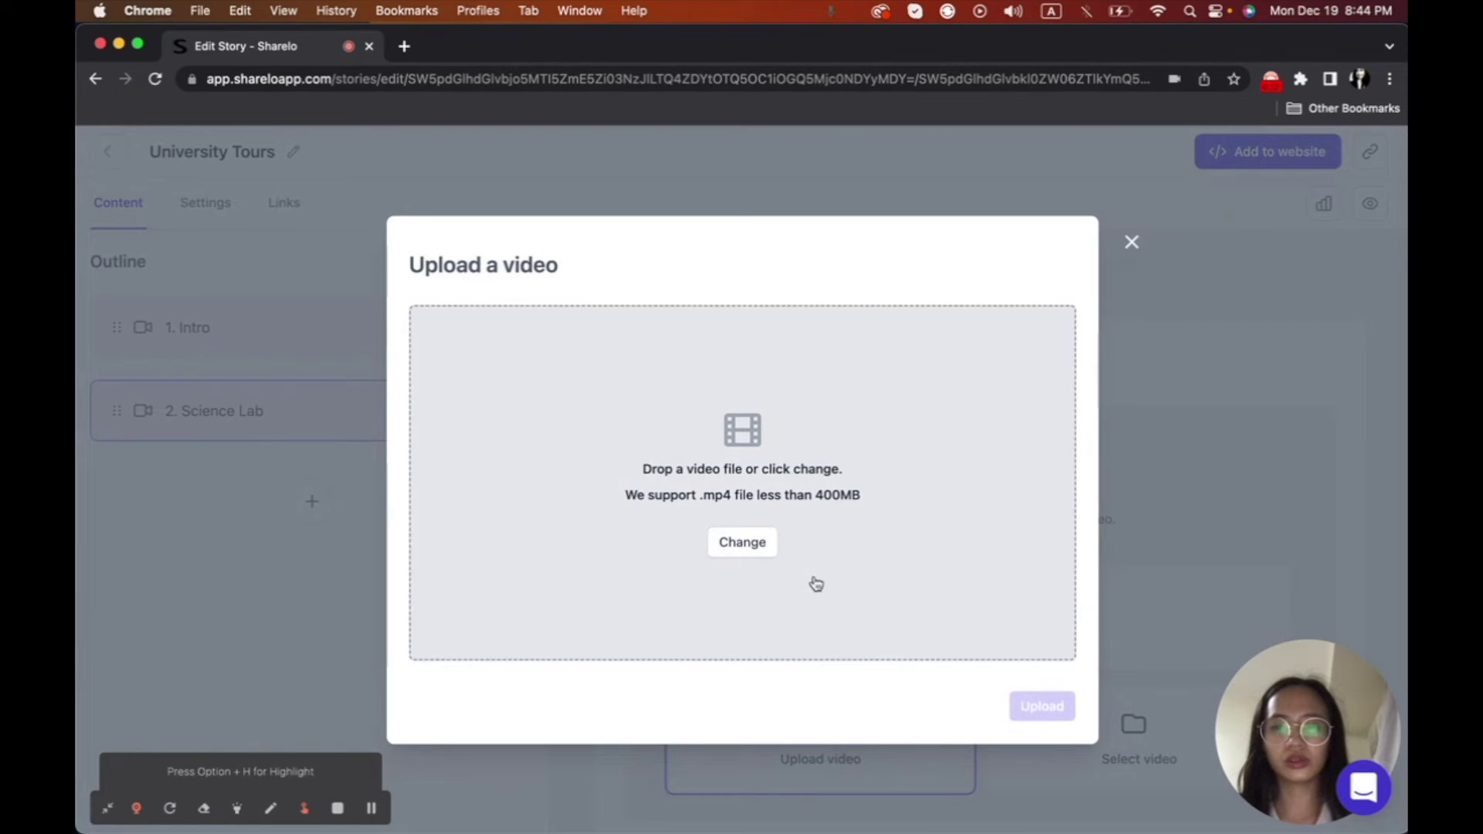
left_click(739, 539)
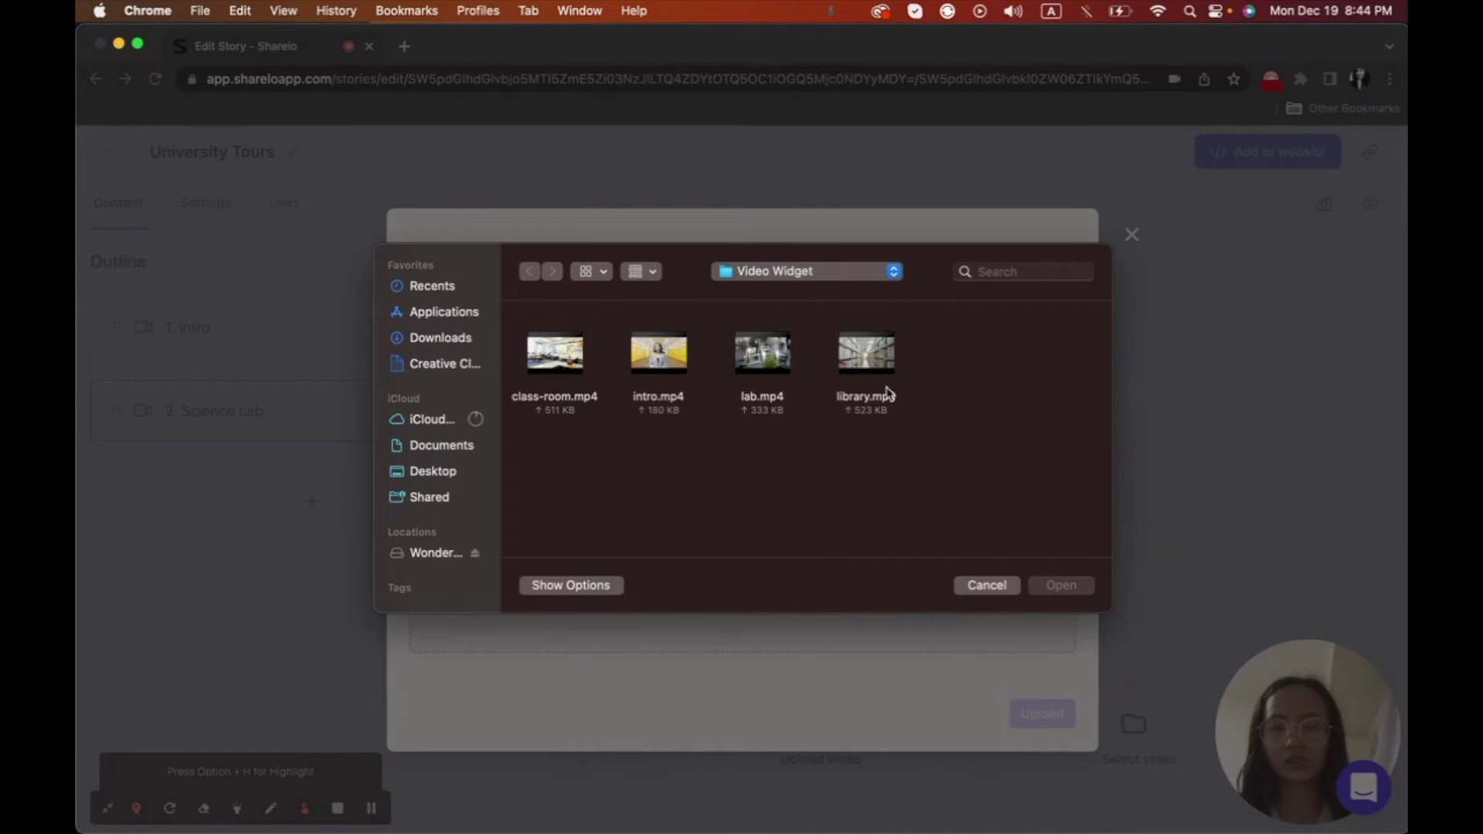
mouse_move(762, 385)
left_click(777, 378)
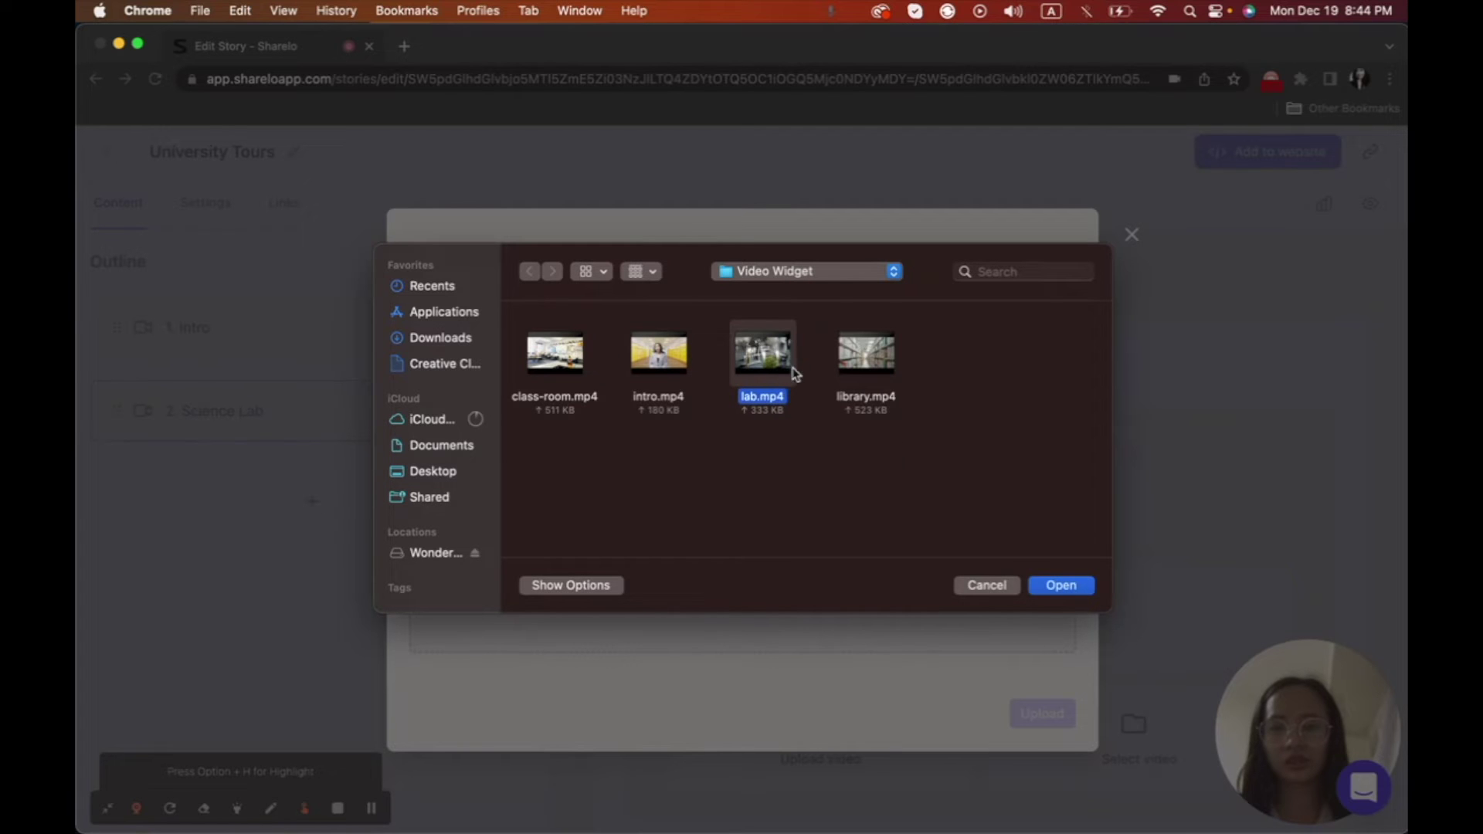
left_click(1053, 584)
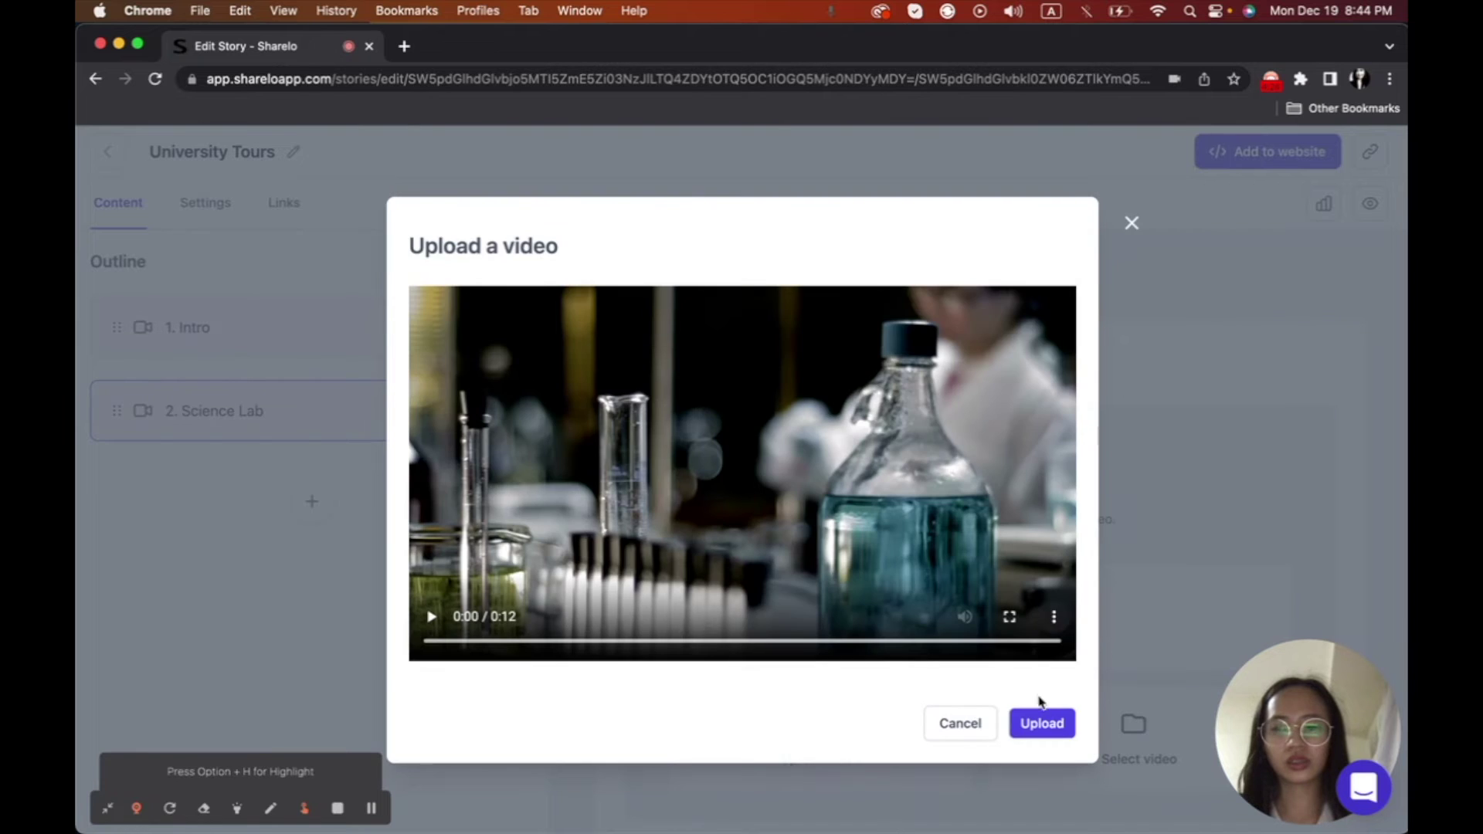
left_click(1041, 724)
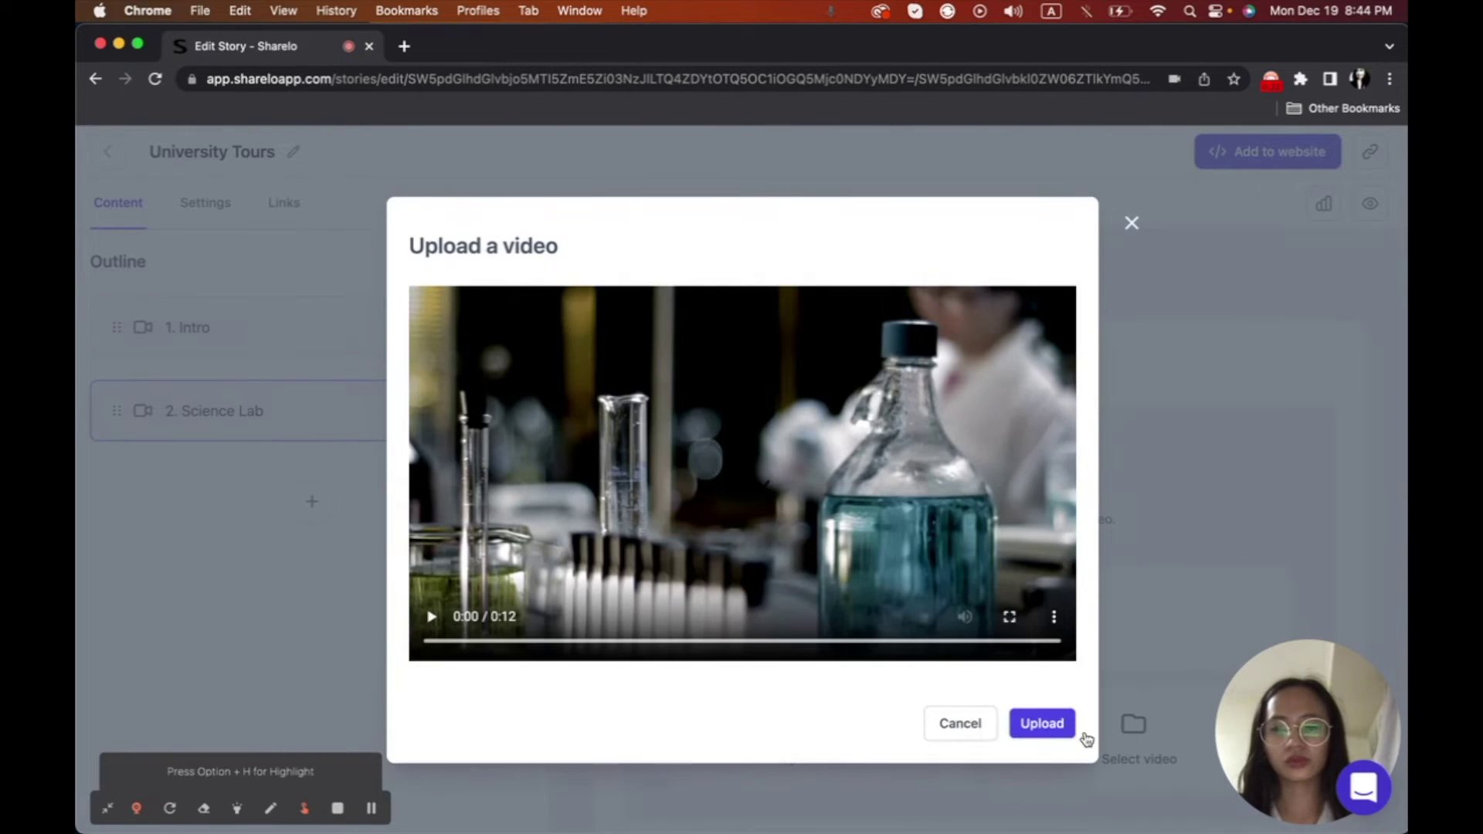
left_click(1072, 732)
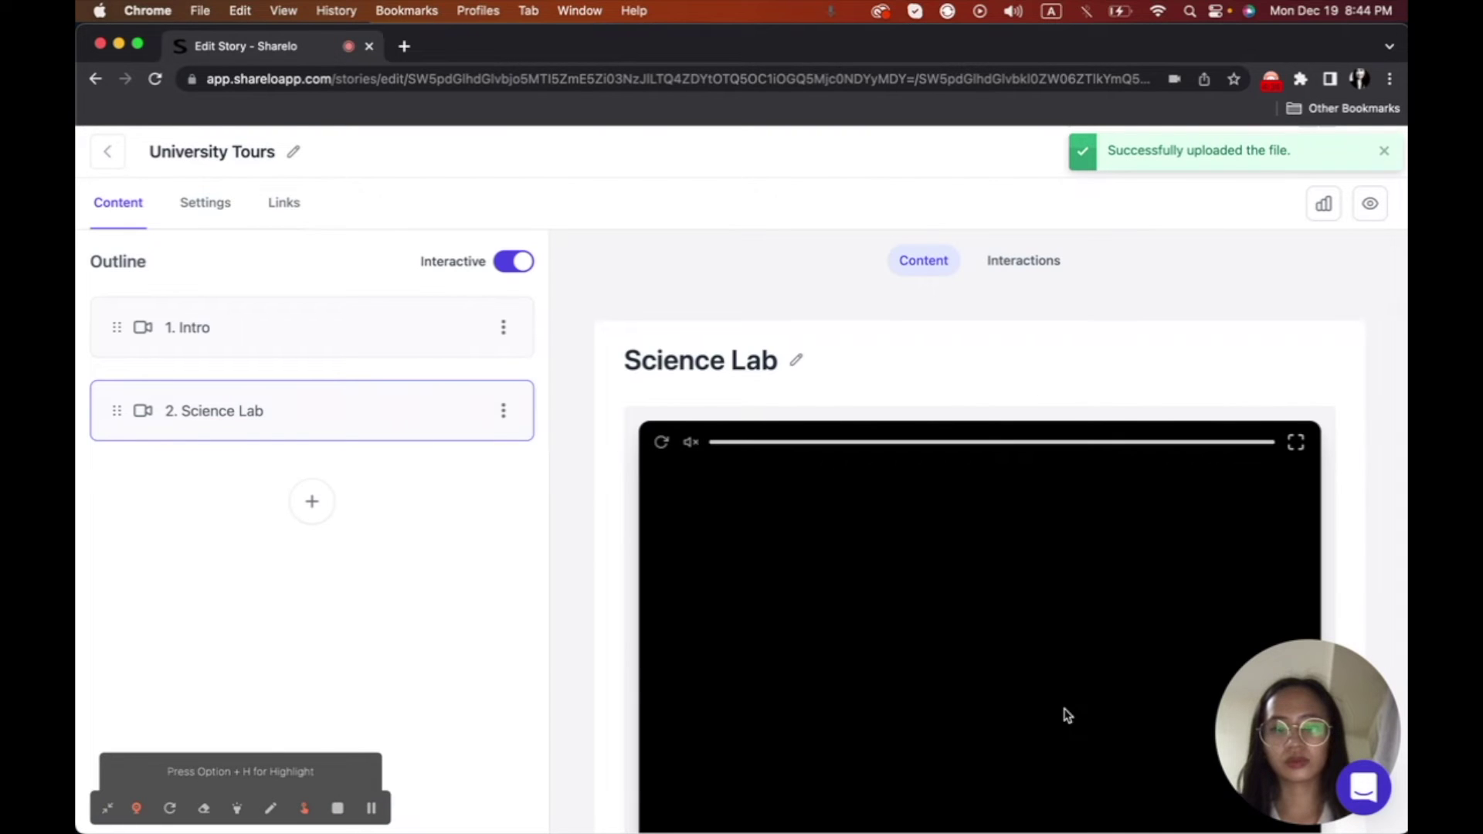
Add a third content page with the title Class Room and the content type Video.
left_click(312, 502)
left_click(303, 527)
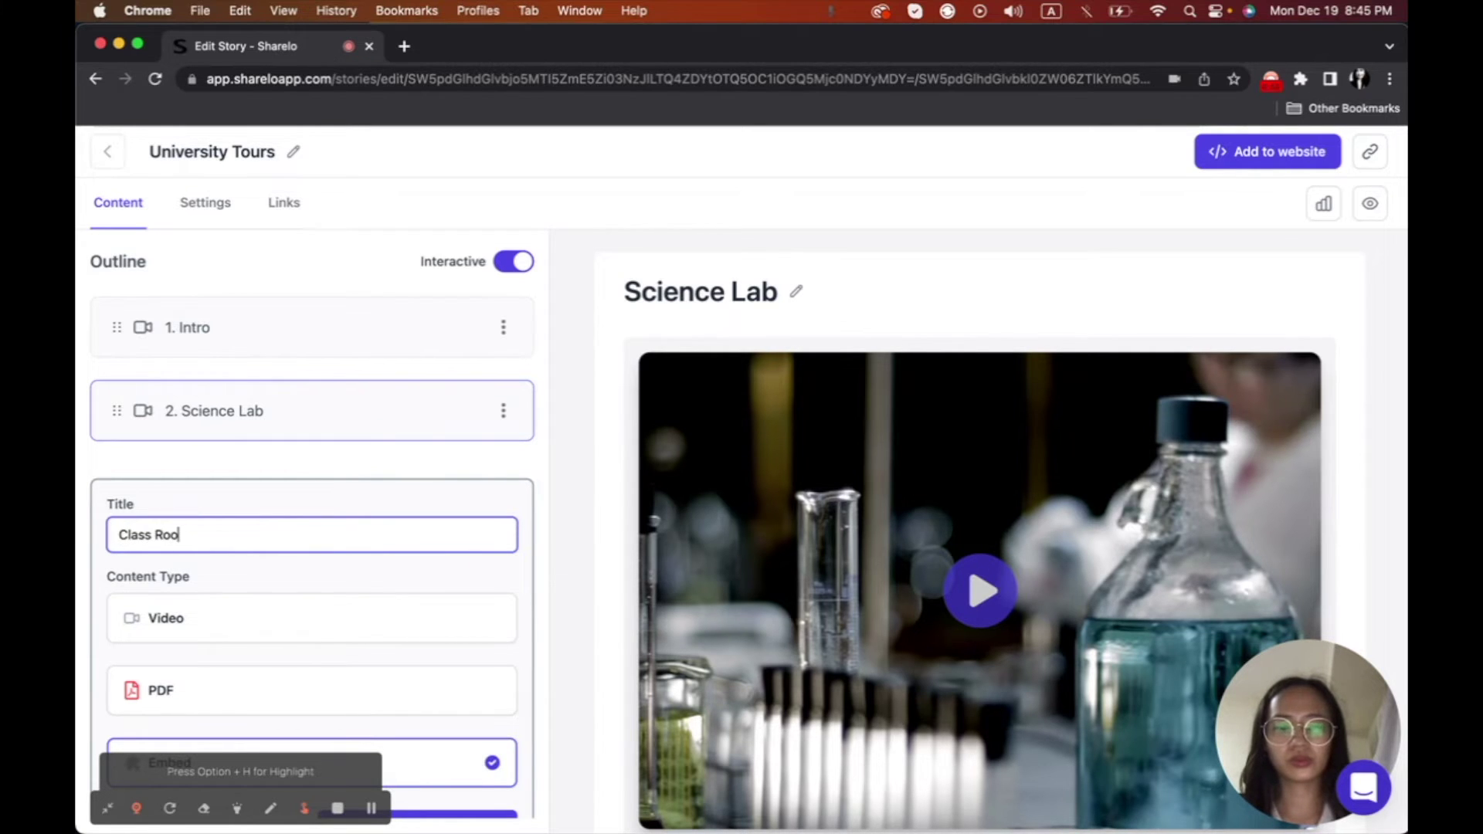
scroll(266, 559, "down", 2)
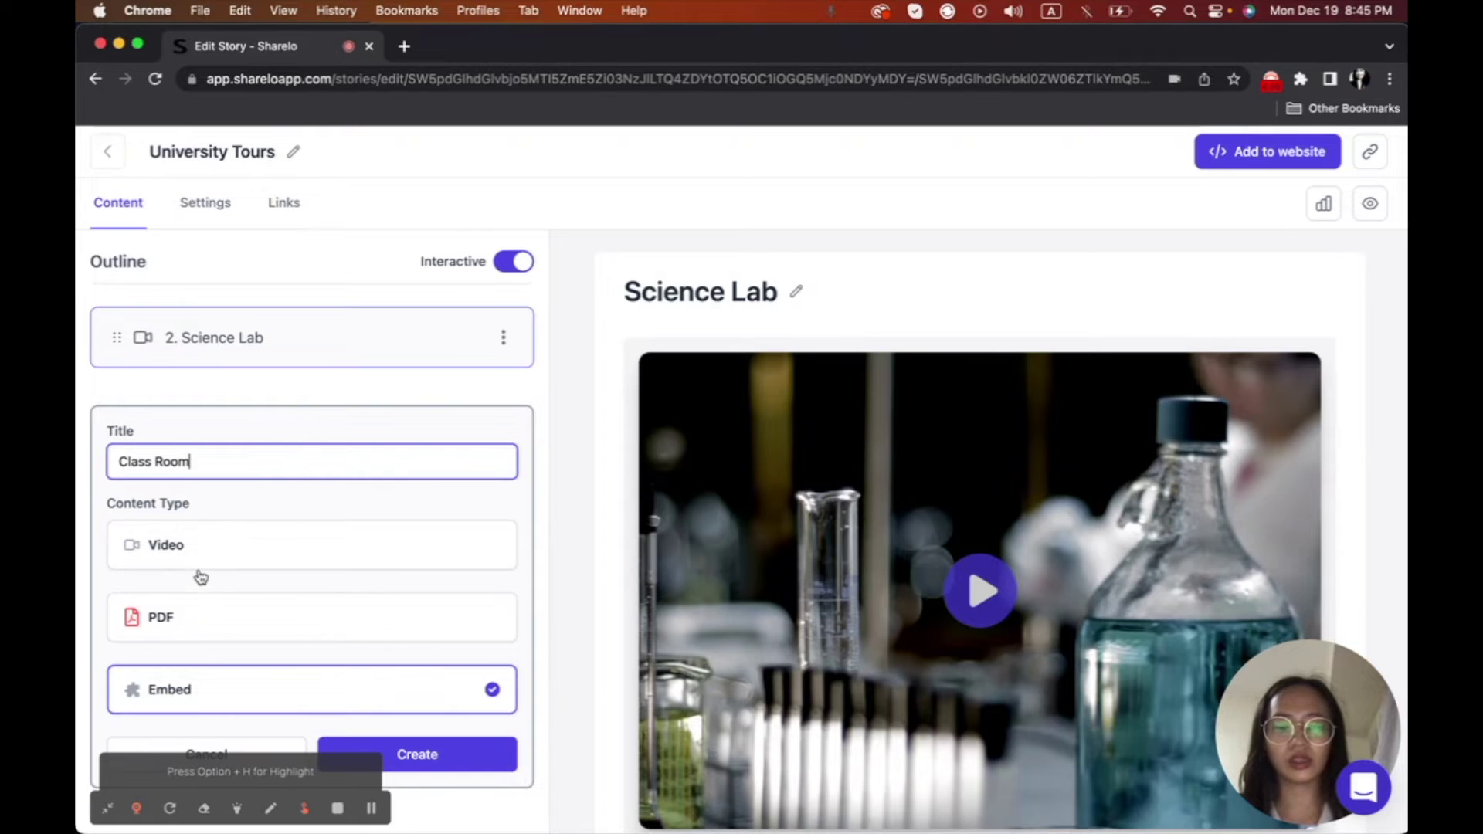
left_click(203, 526)
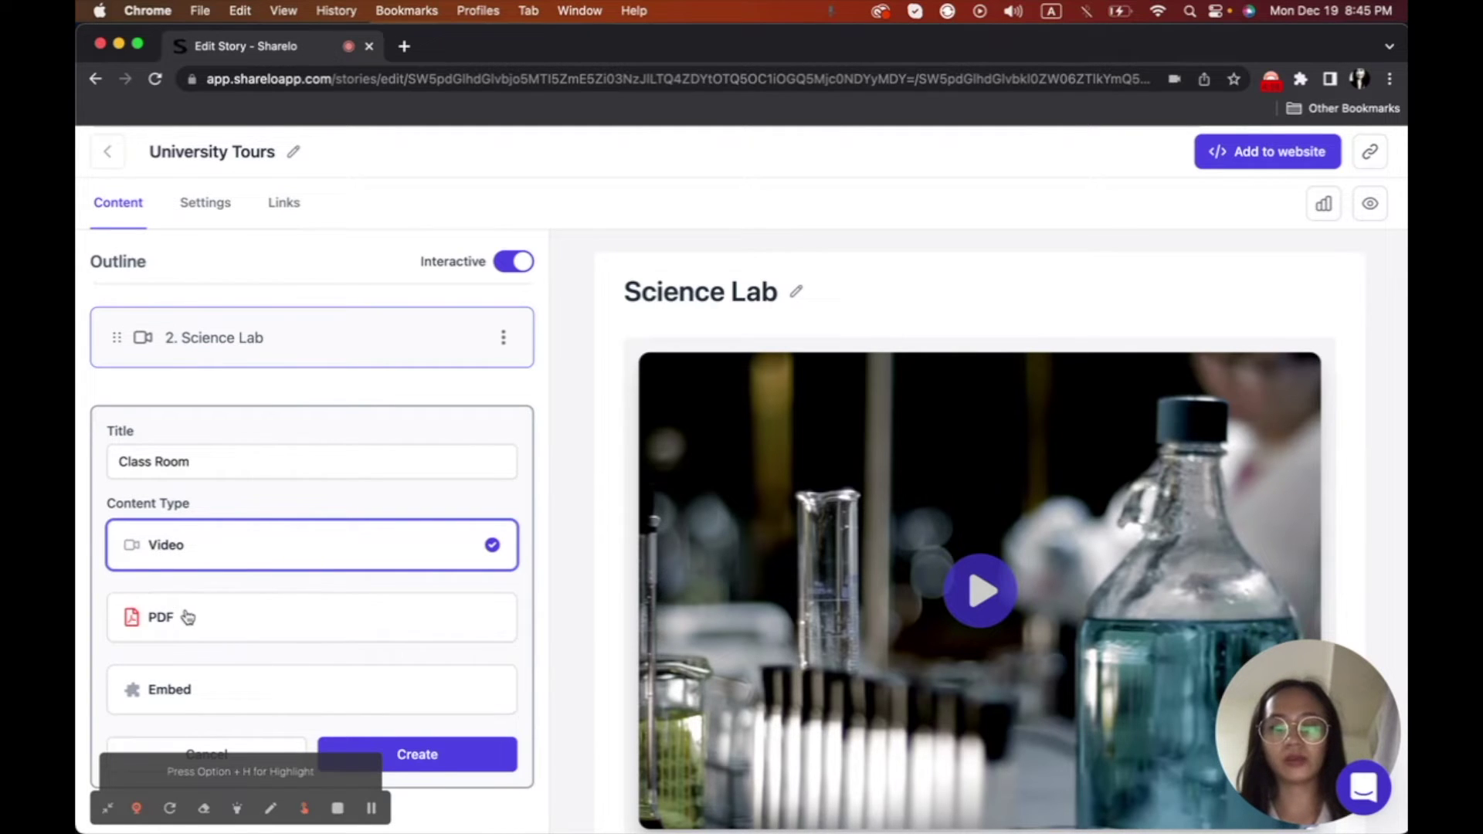
left_click(463, 761)
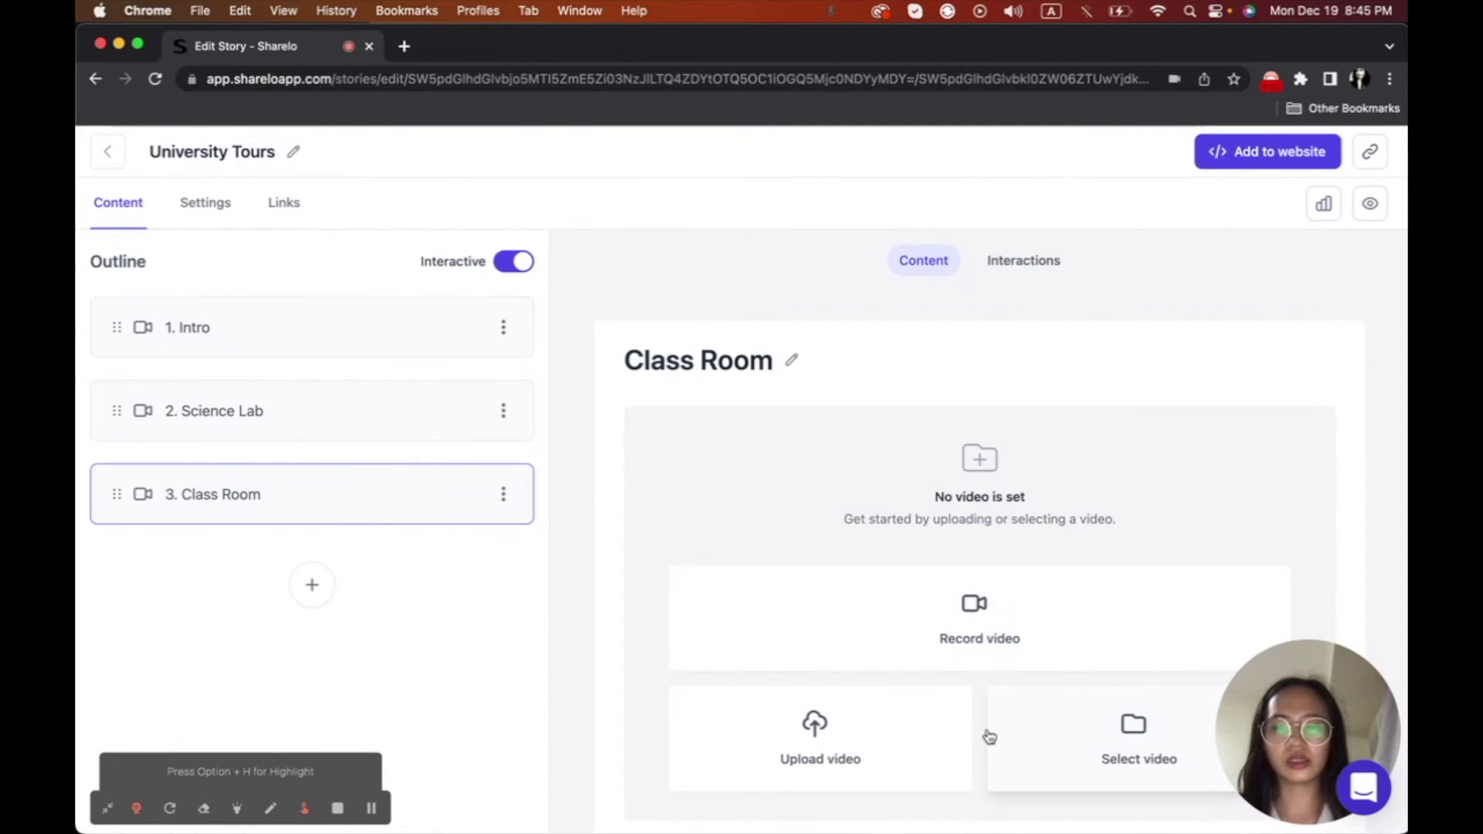
Upload class-room.mp4 from the Video Widget folder as the video of the Class Room page.
left_click(846, 722)
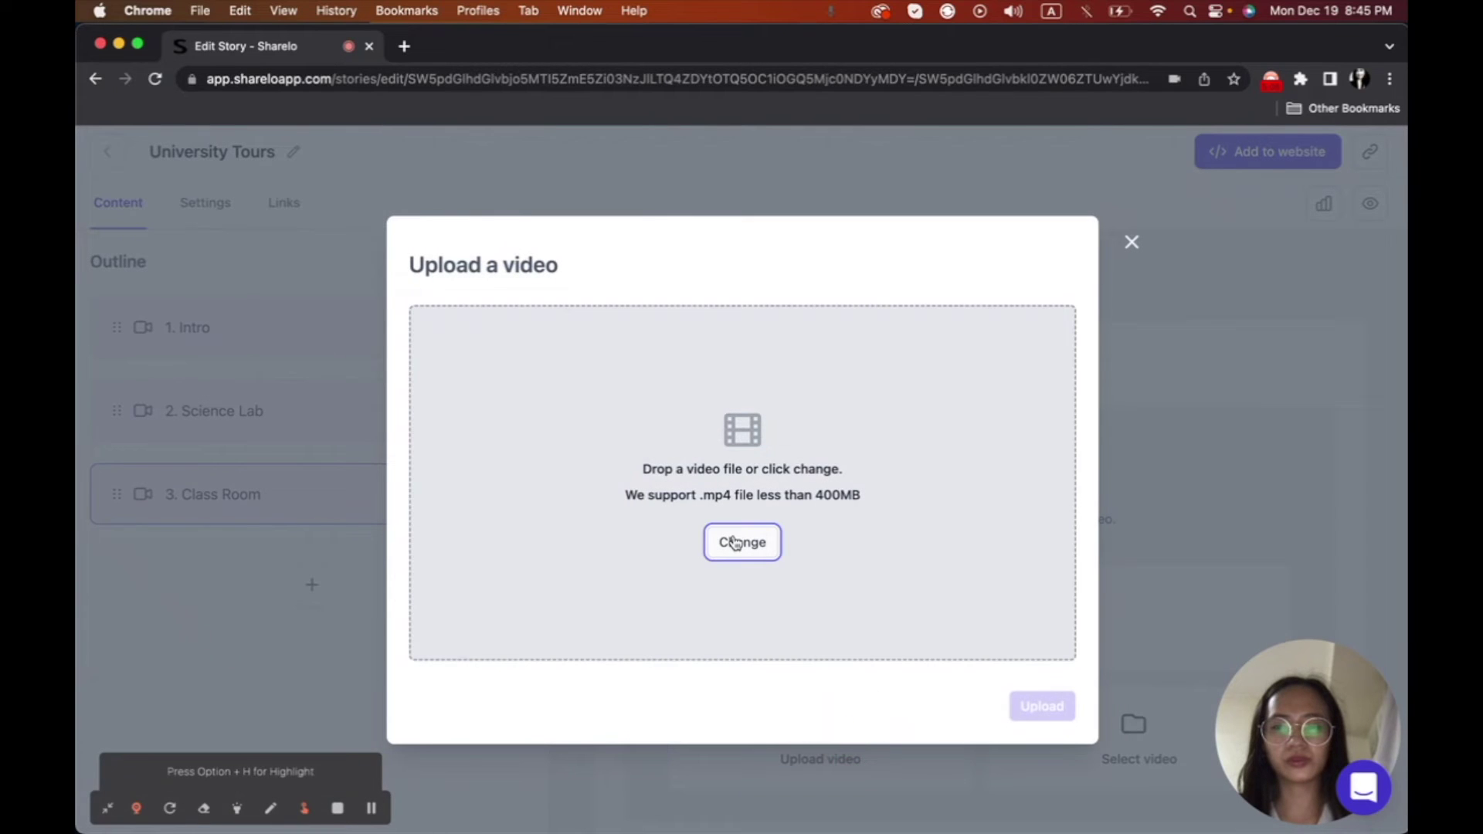
left_click(734, 543)
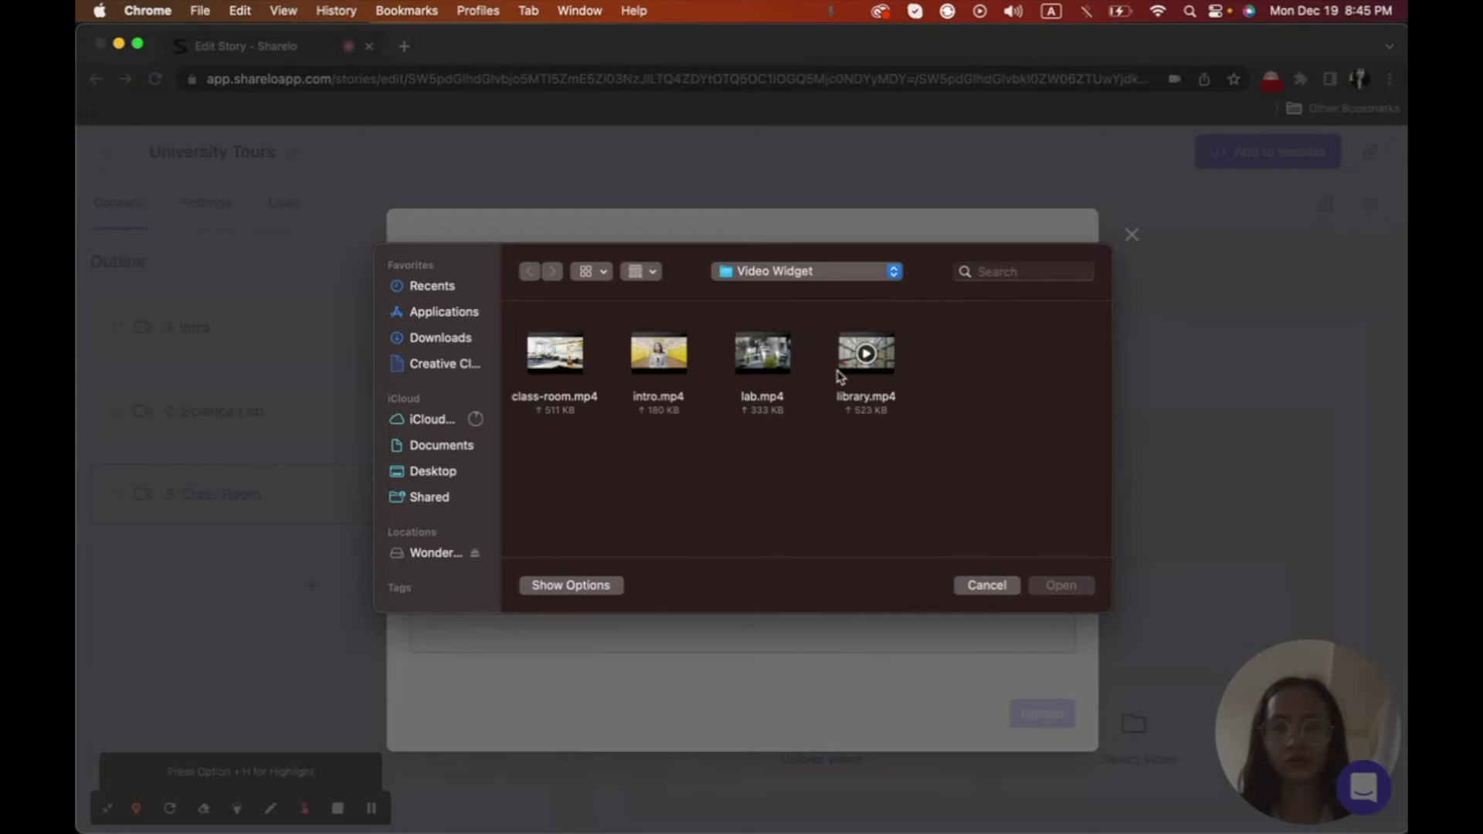
left_click(583, 359)
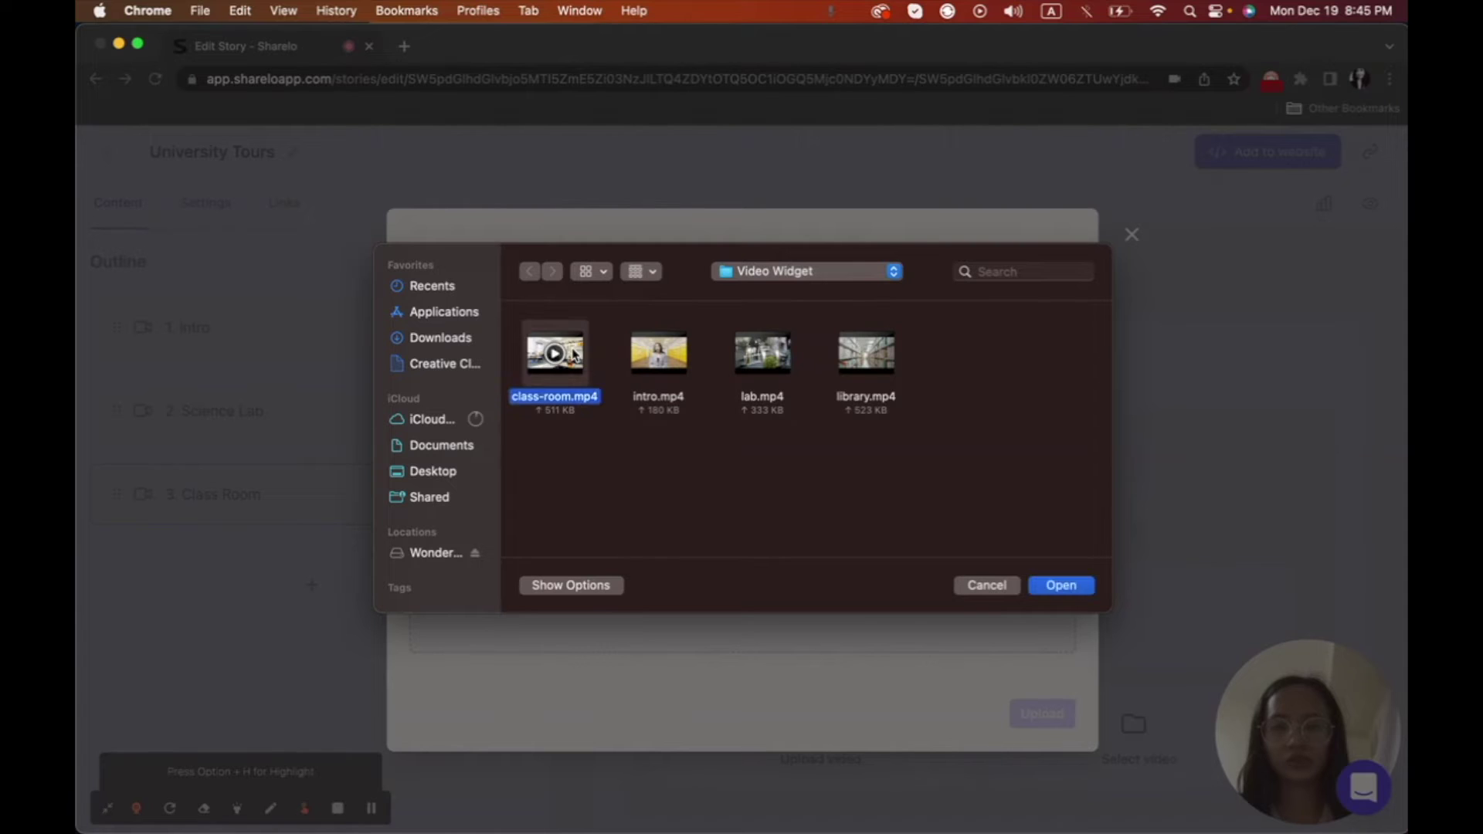
left_click(1073, 585)
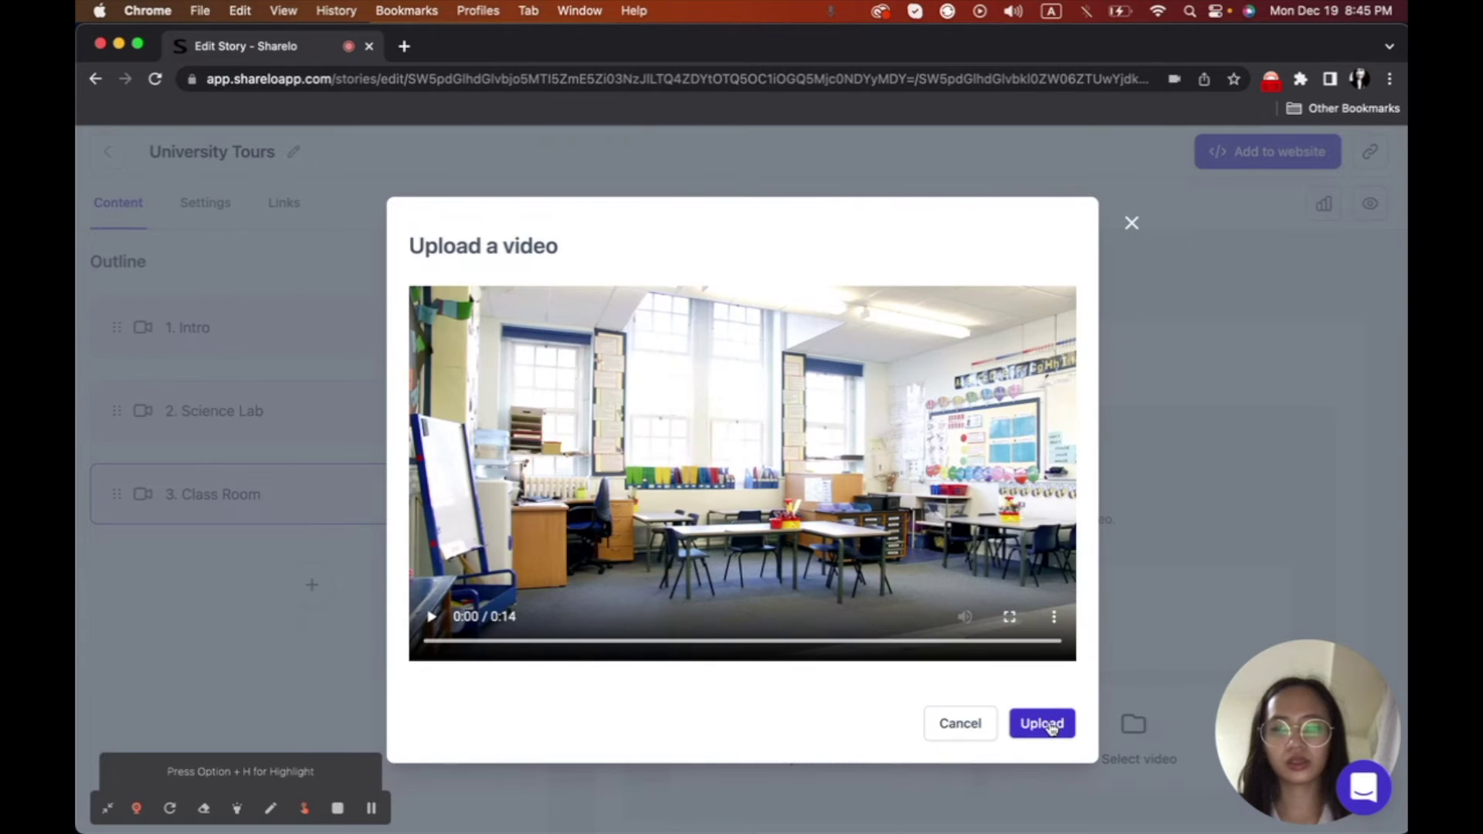
left_click(1048, 722)
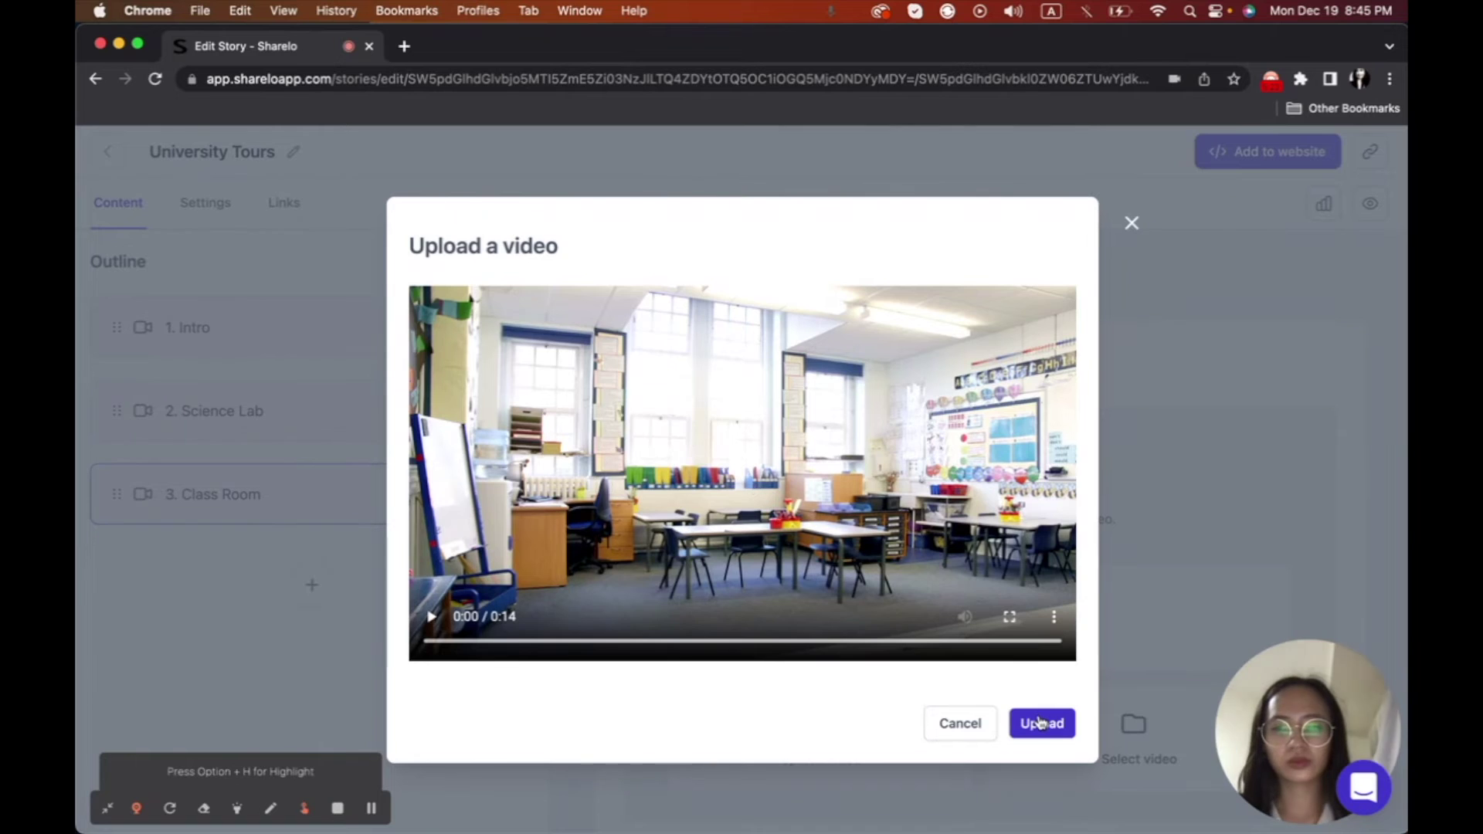
left_click(1038, 722)
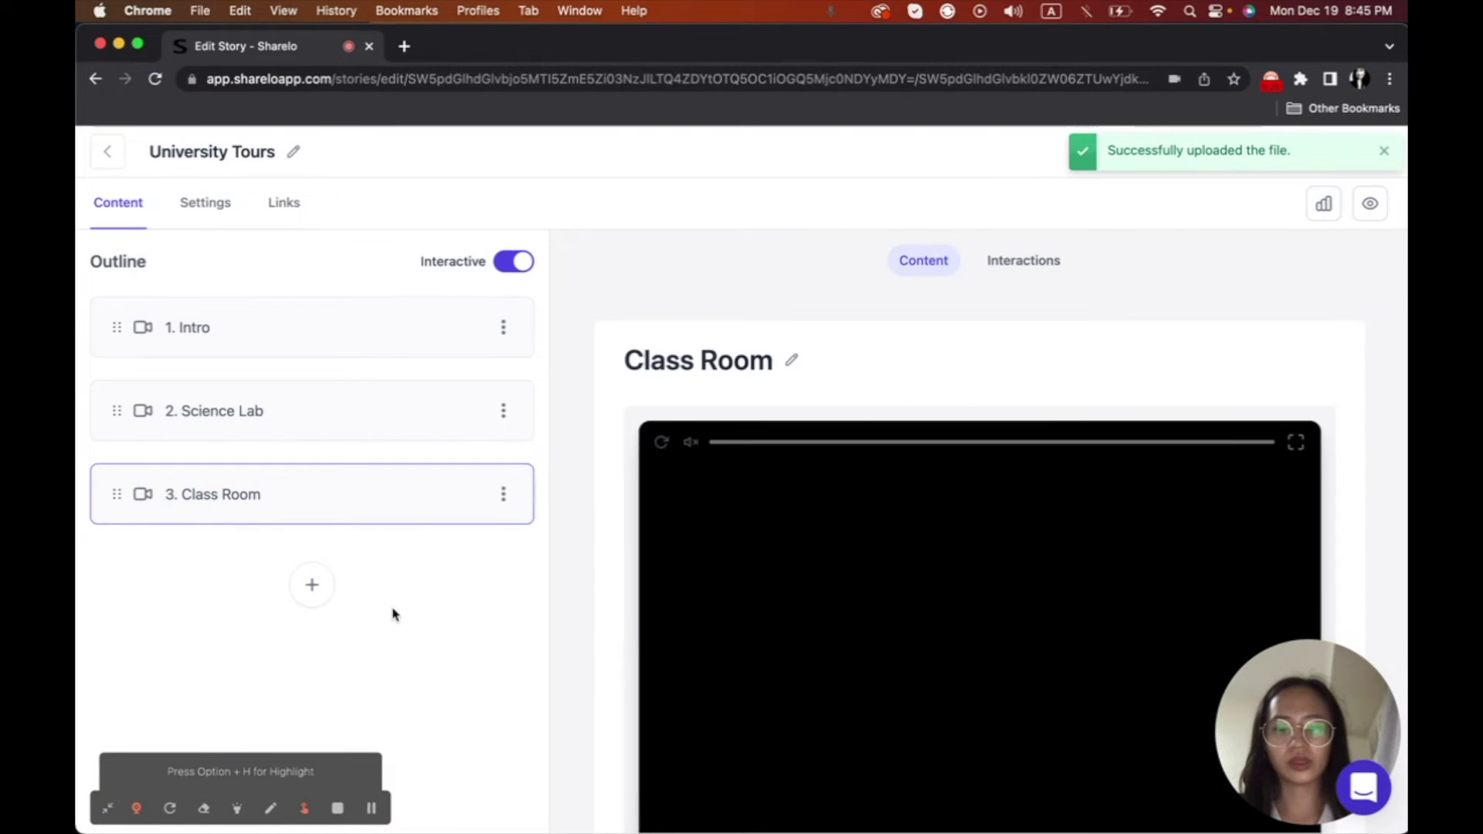
Add a fourth content page with the title Library and the content type Video.
left_click(323, 585)
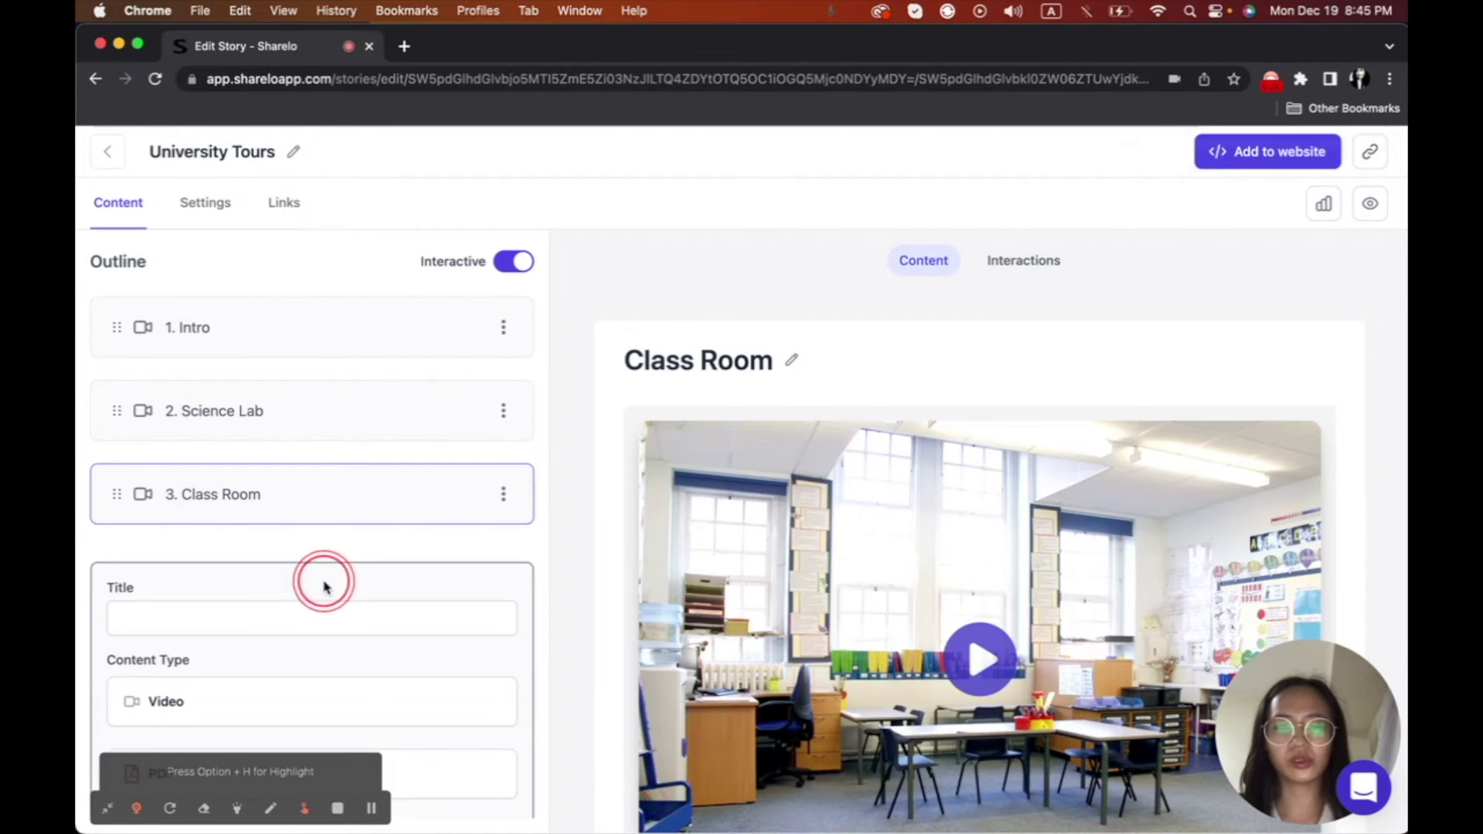
left_click(314, 615)
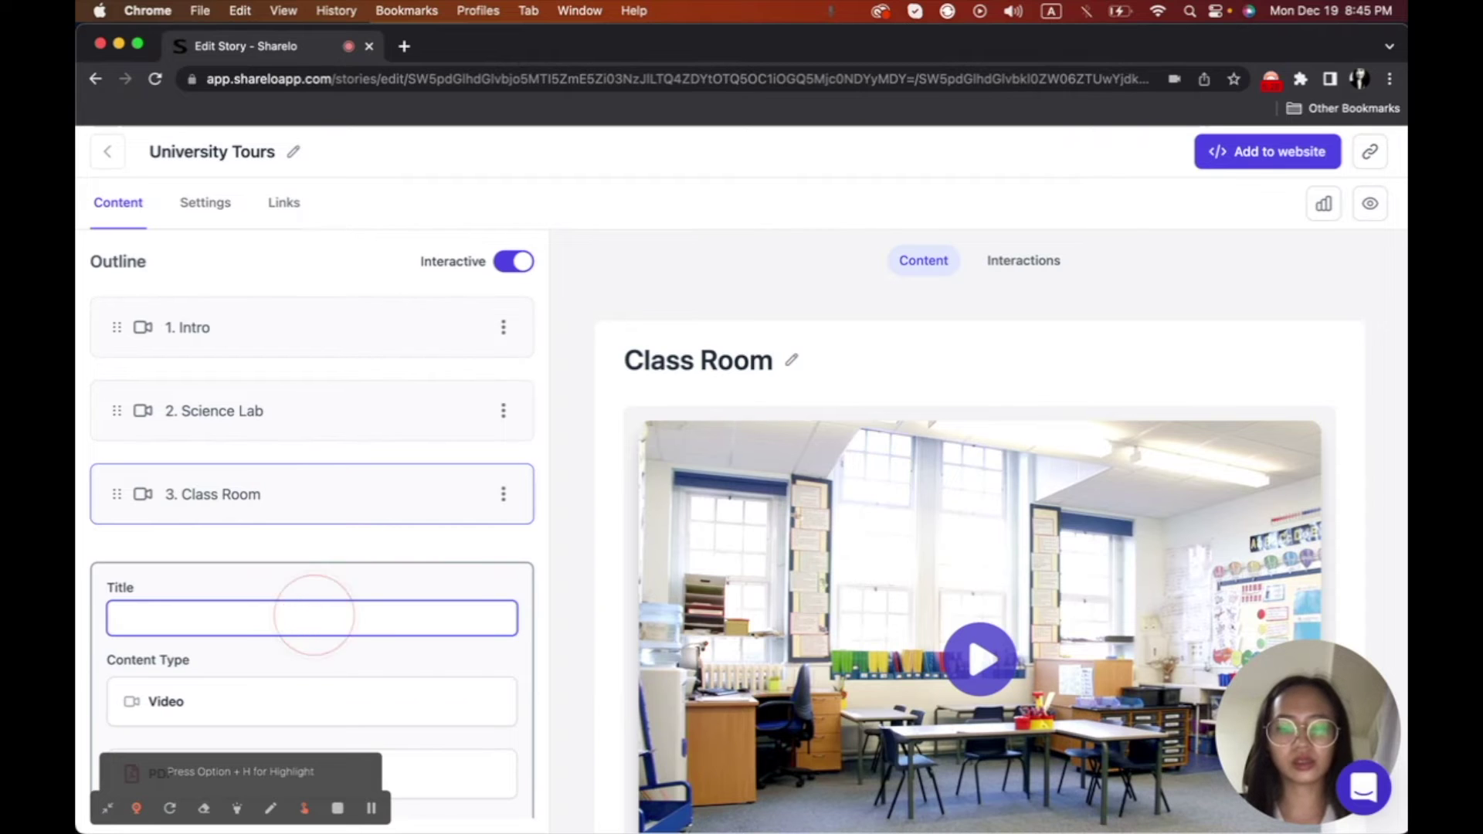
type("Library")
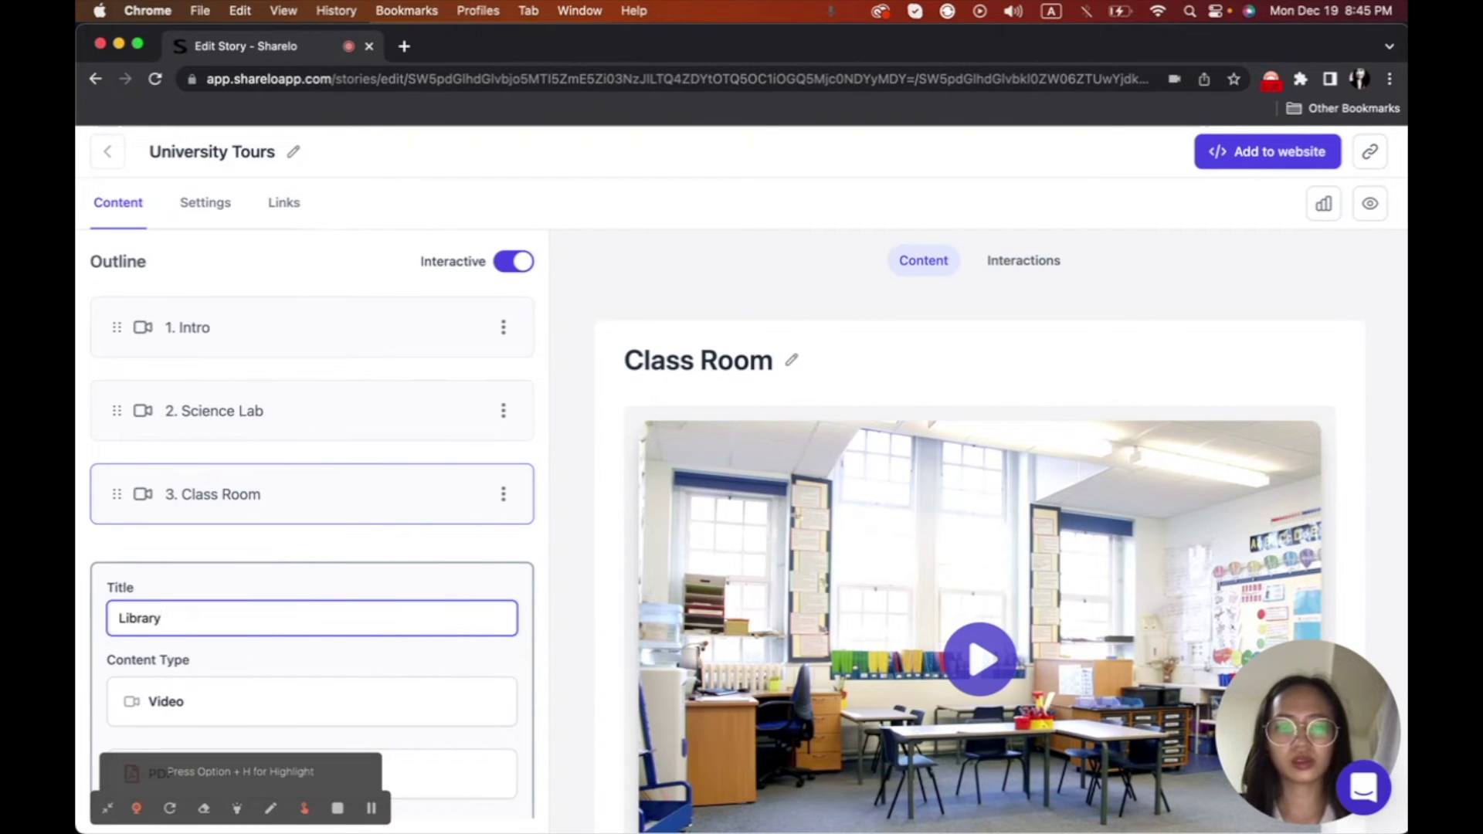
scroll(265, 665, "down", 3)
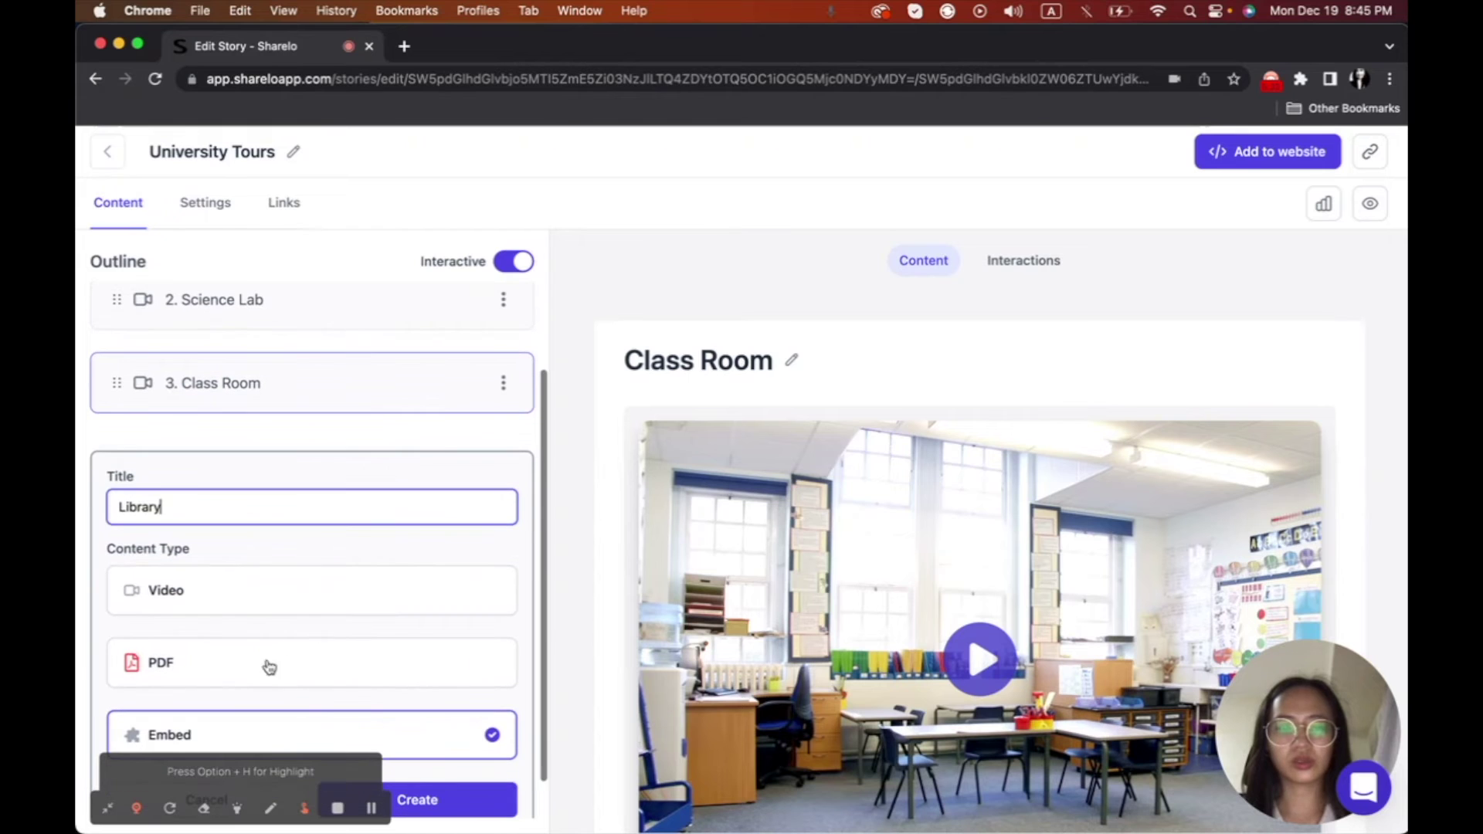
left_click(203, 593)
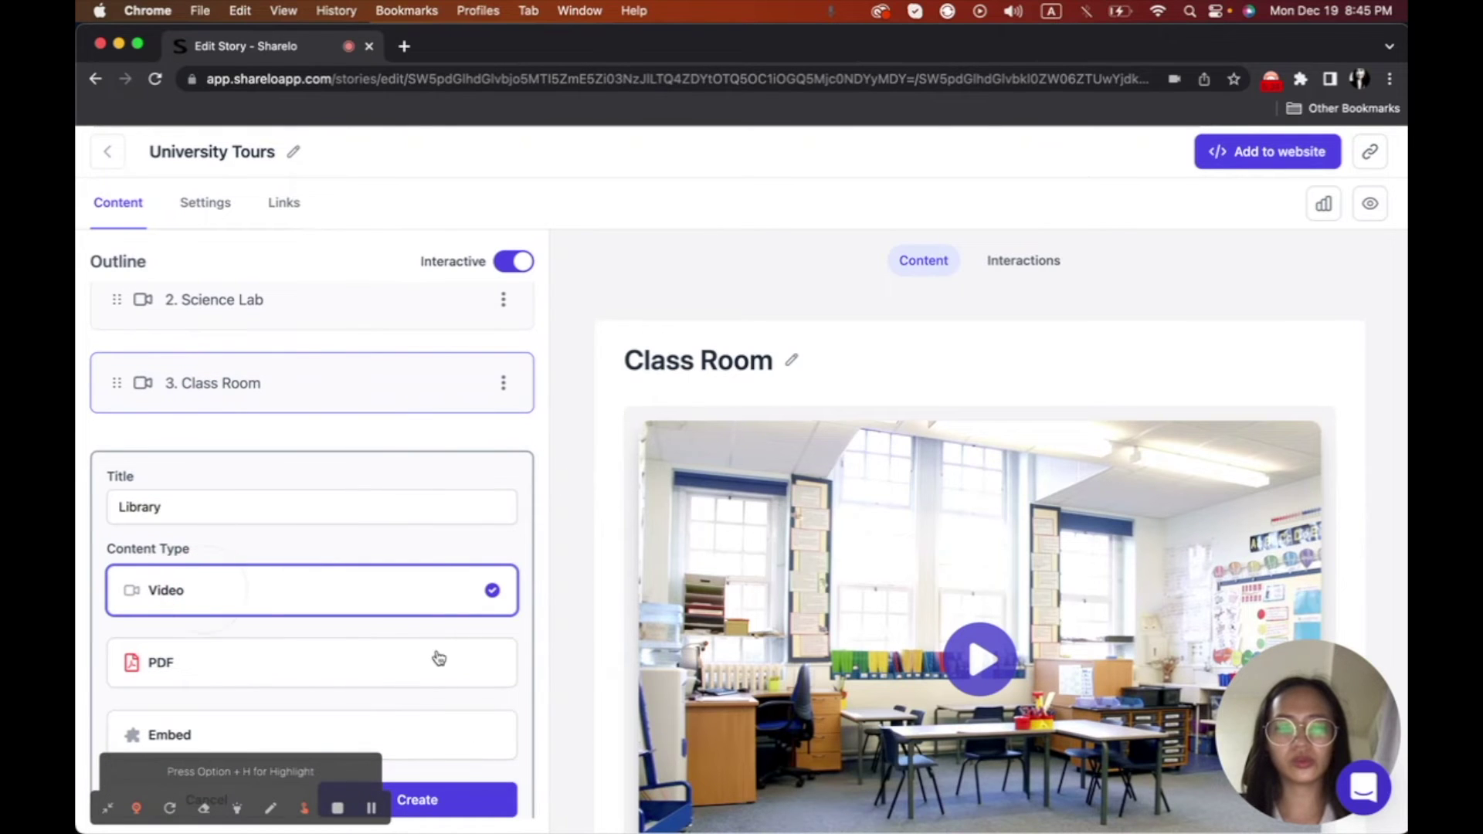
left_click(471, 800)
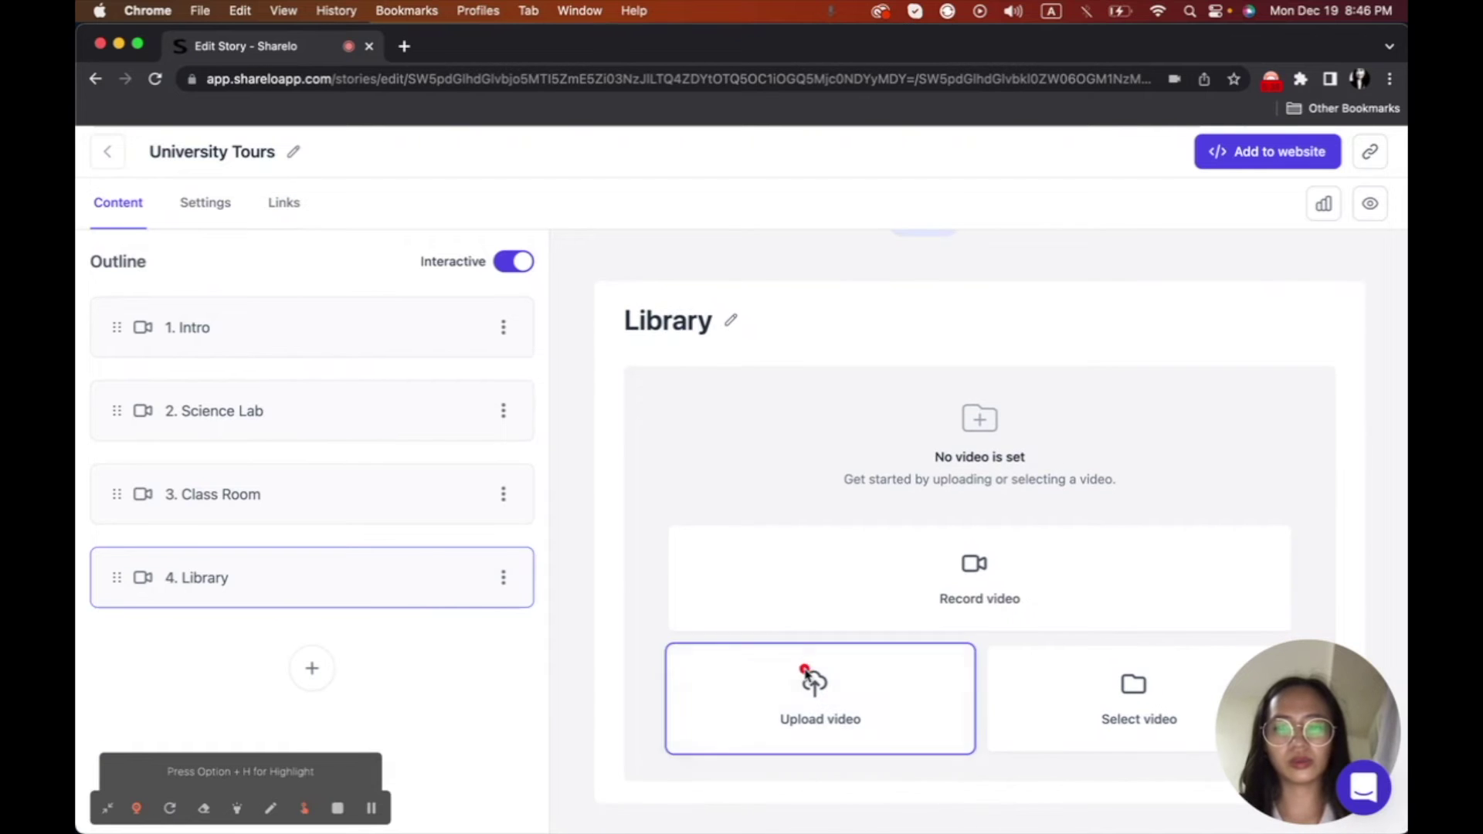
Upload library.mp4 from the Video Widget folder as the video of the Library page.
left_click(805, 674)
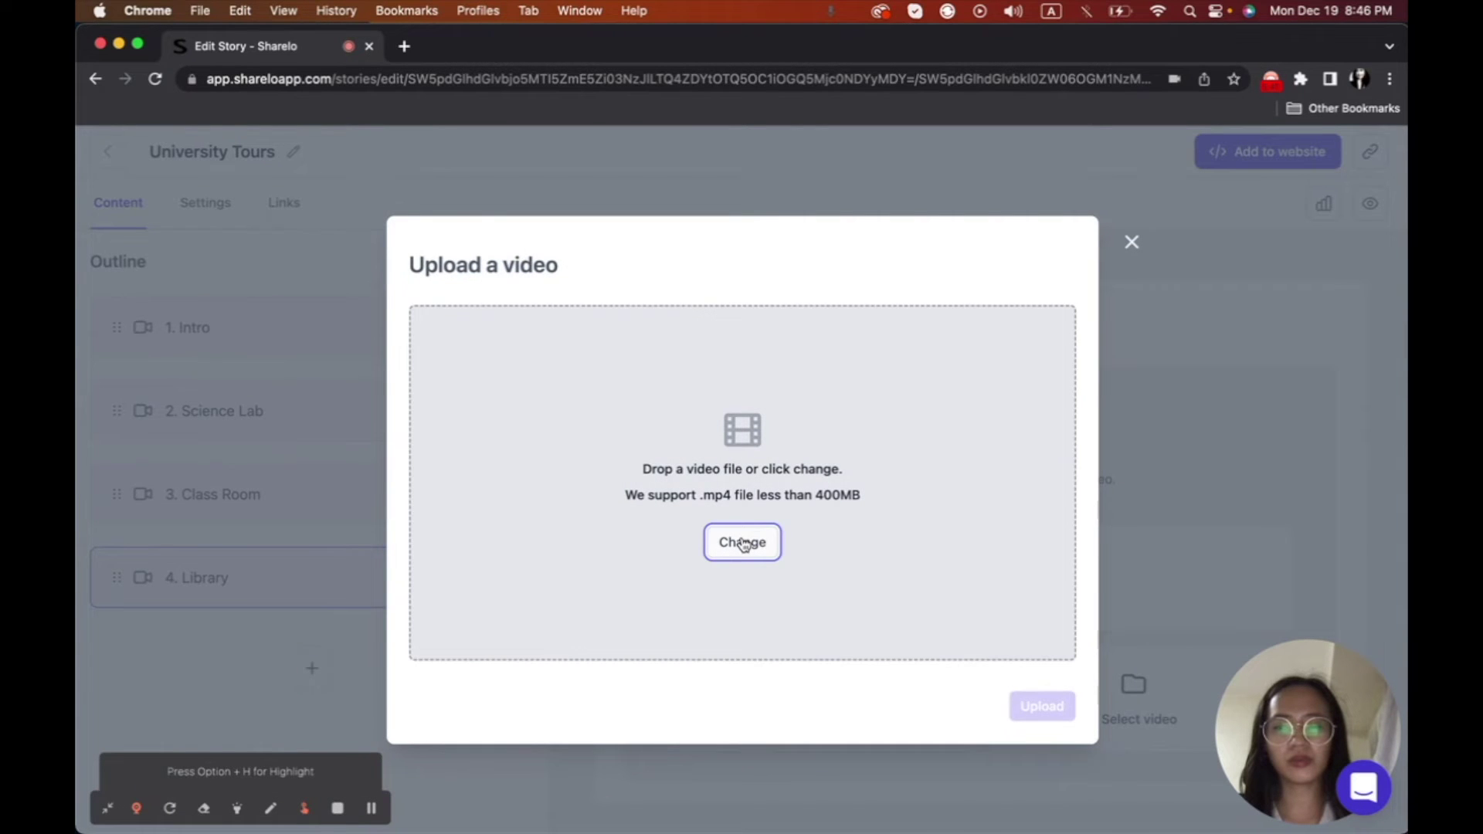
left_click(743, 544)
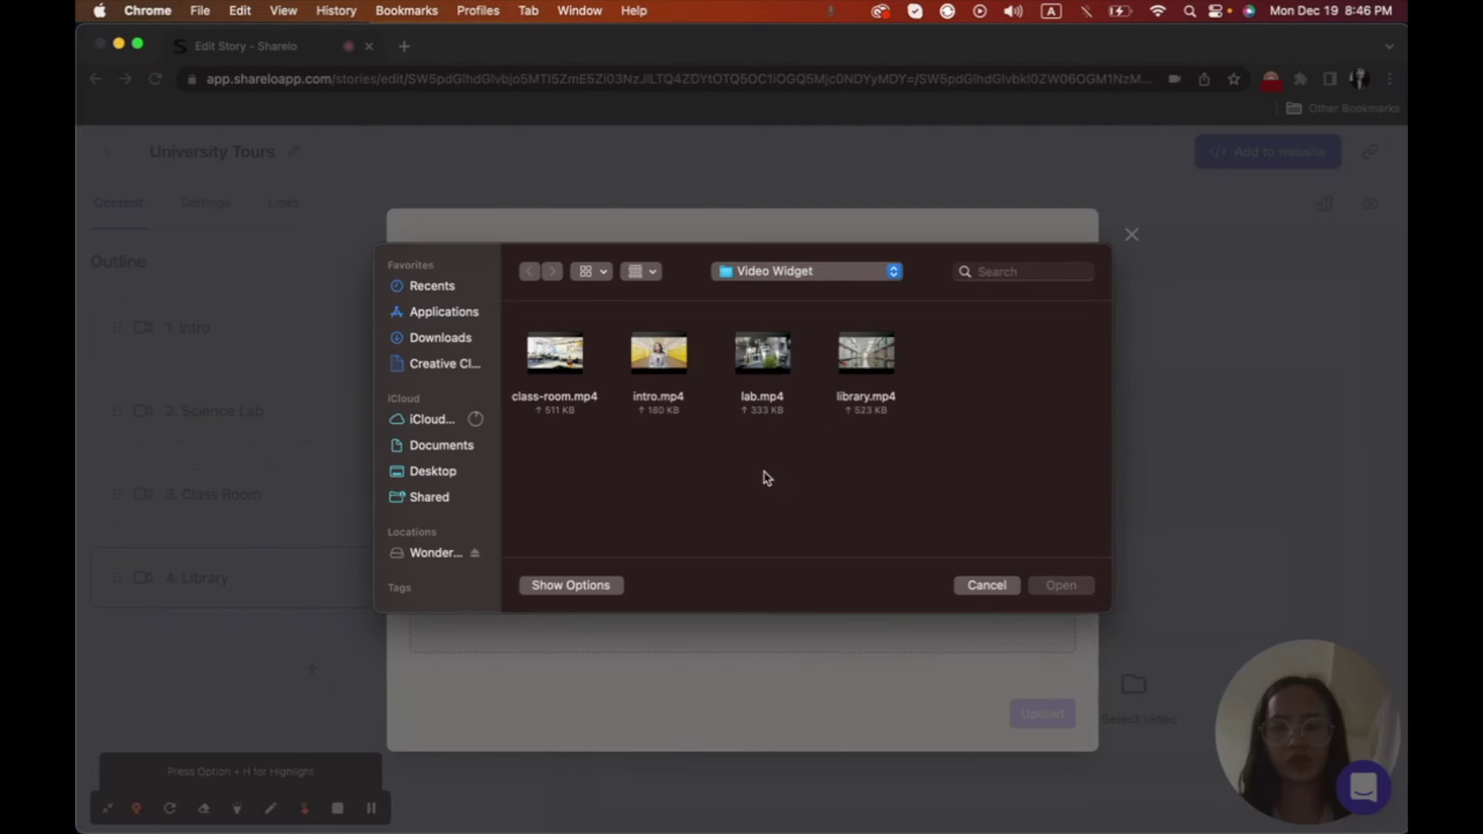
left_click(854, 365)
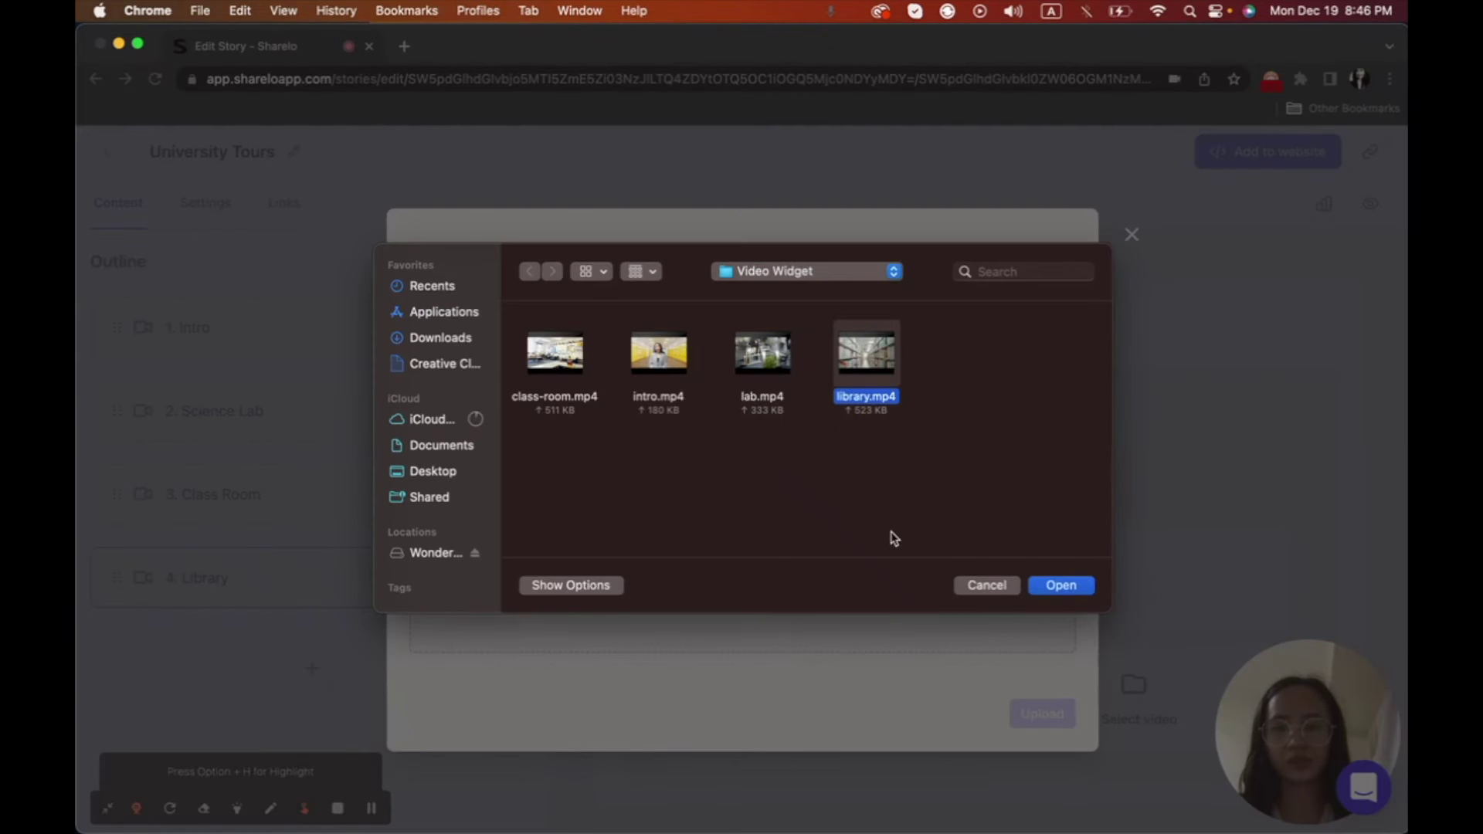
left_click(1060, 586)
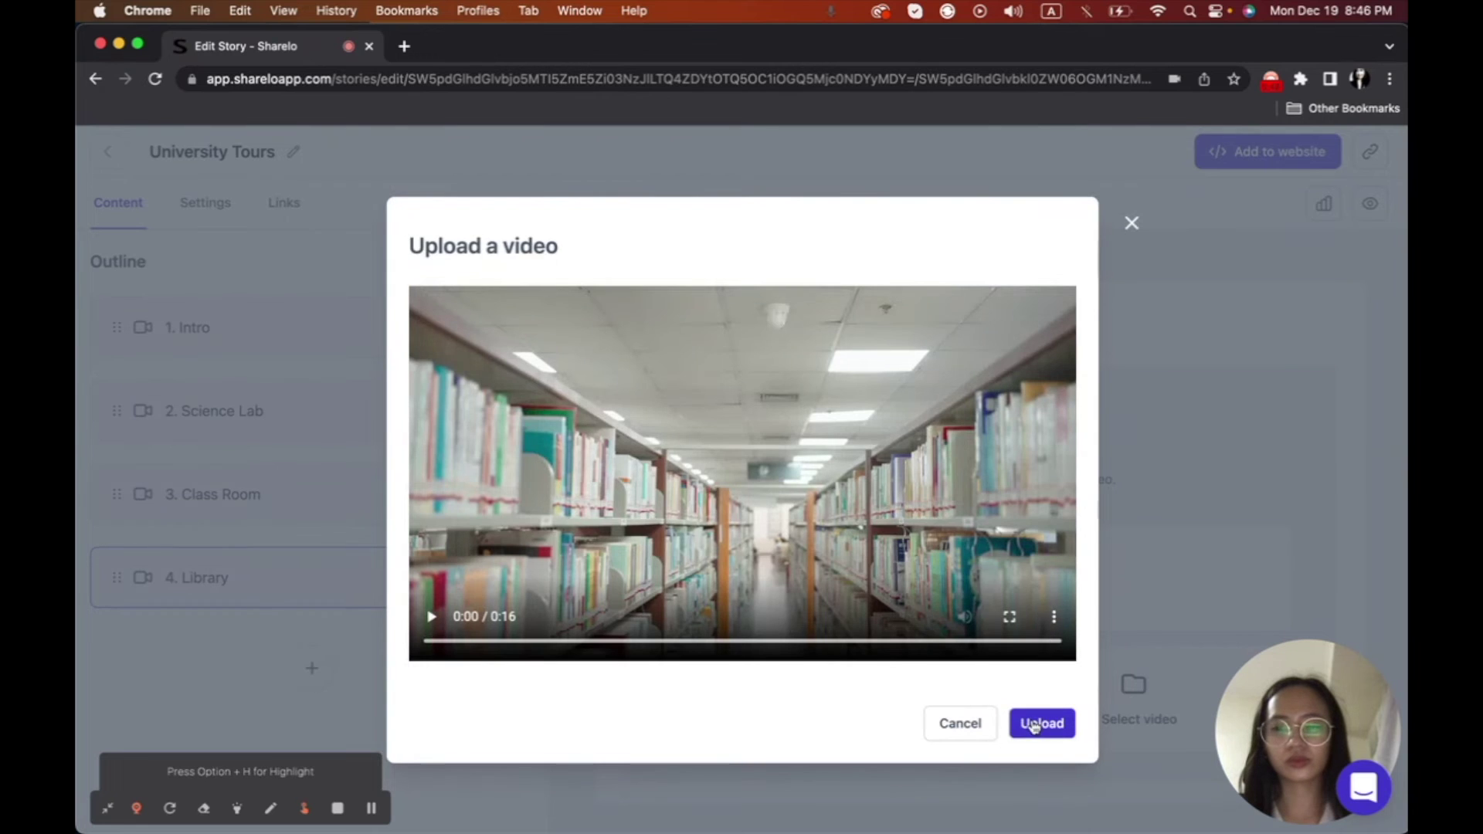
left_click(1041, 618)
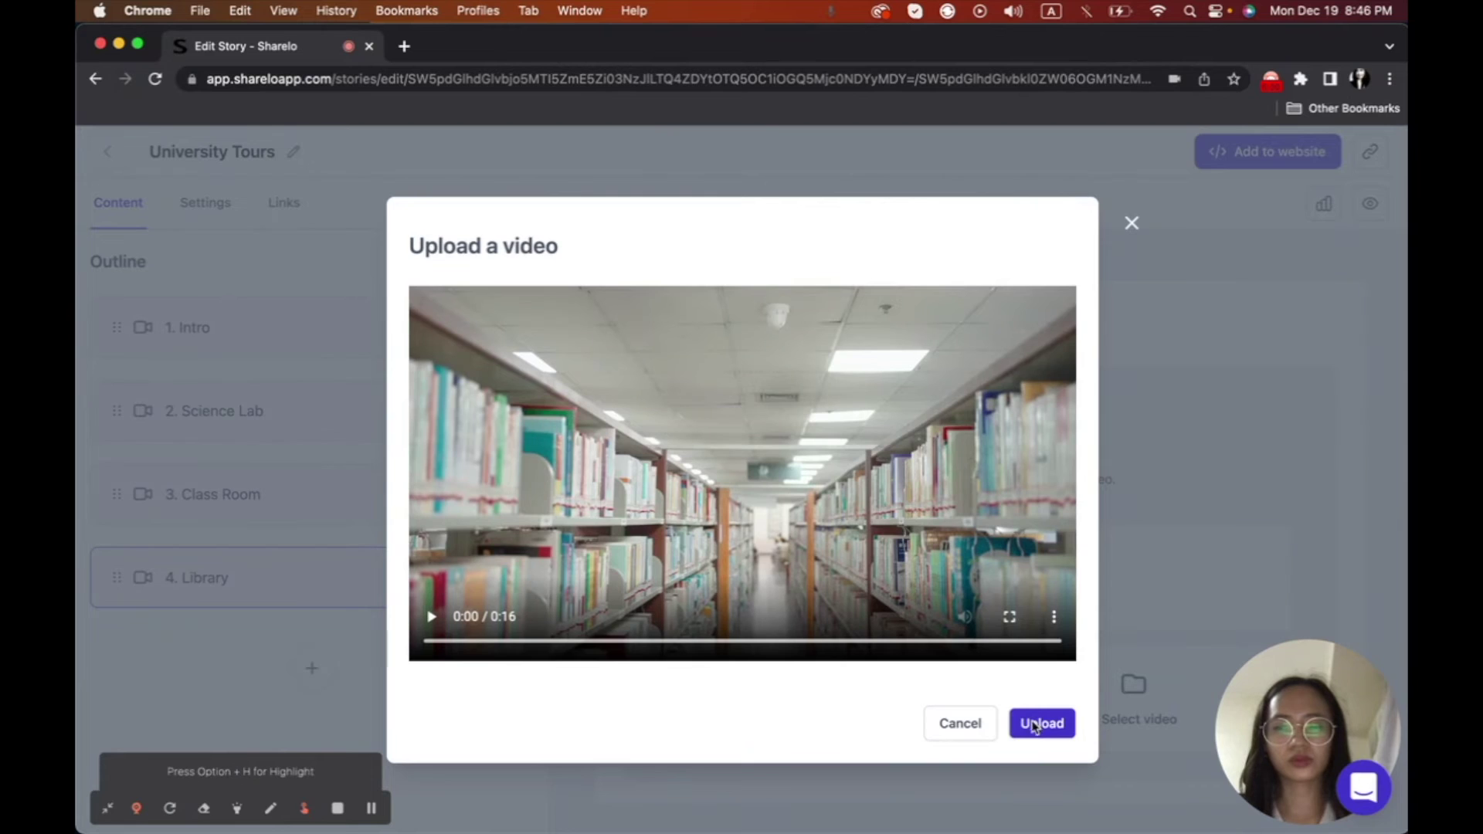
left_click(1040, 723)
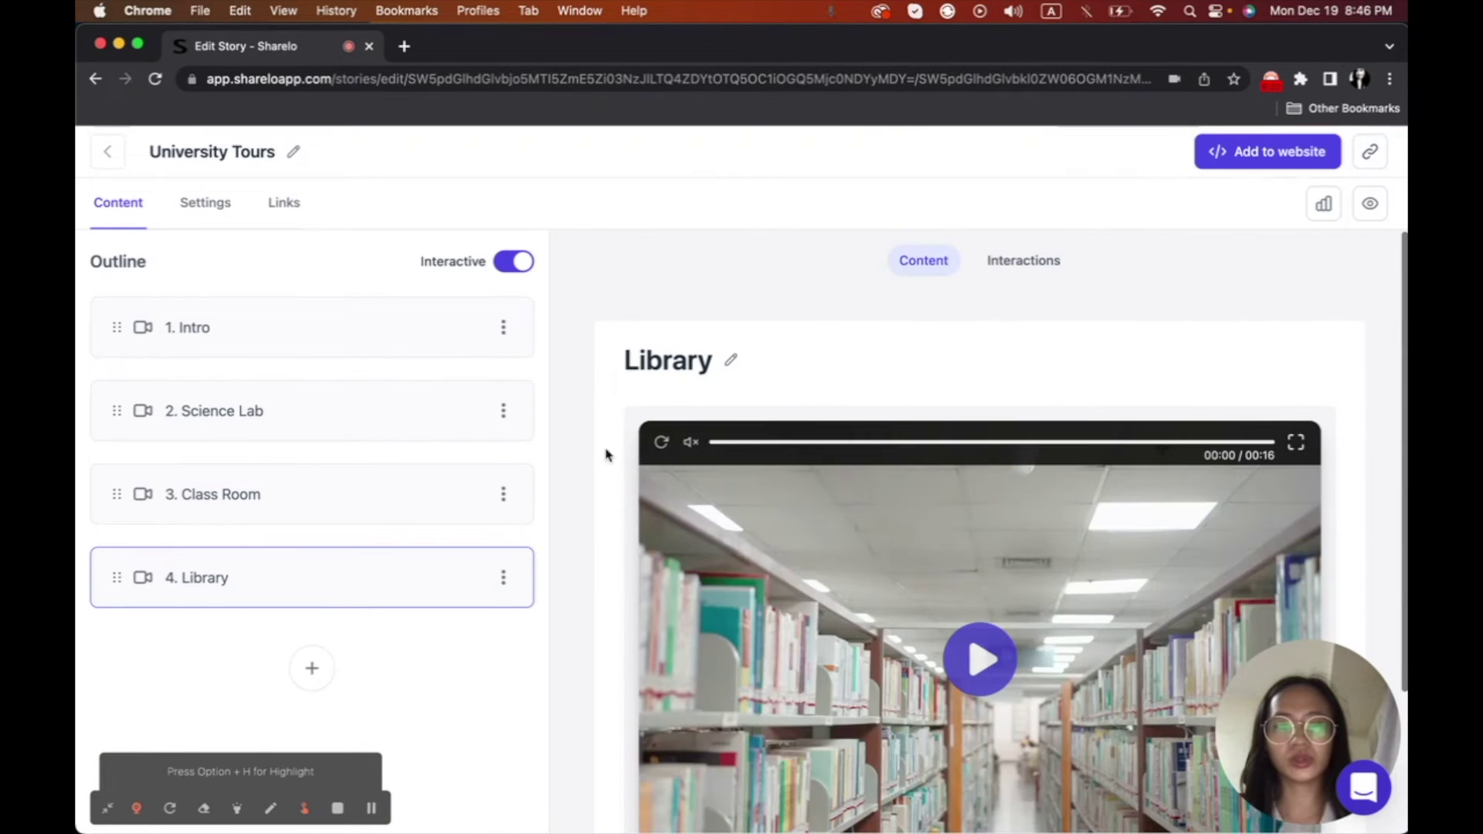
In the Intro page's interactions, name the first choice Science Lab and link it to the page 2. Science Lab.
left_click(371, 325)
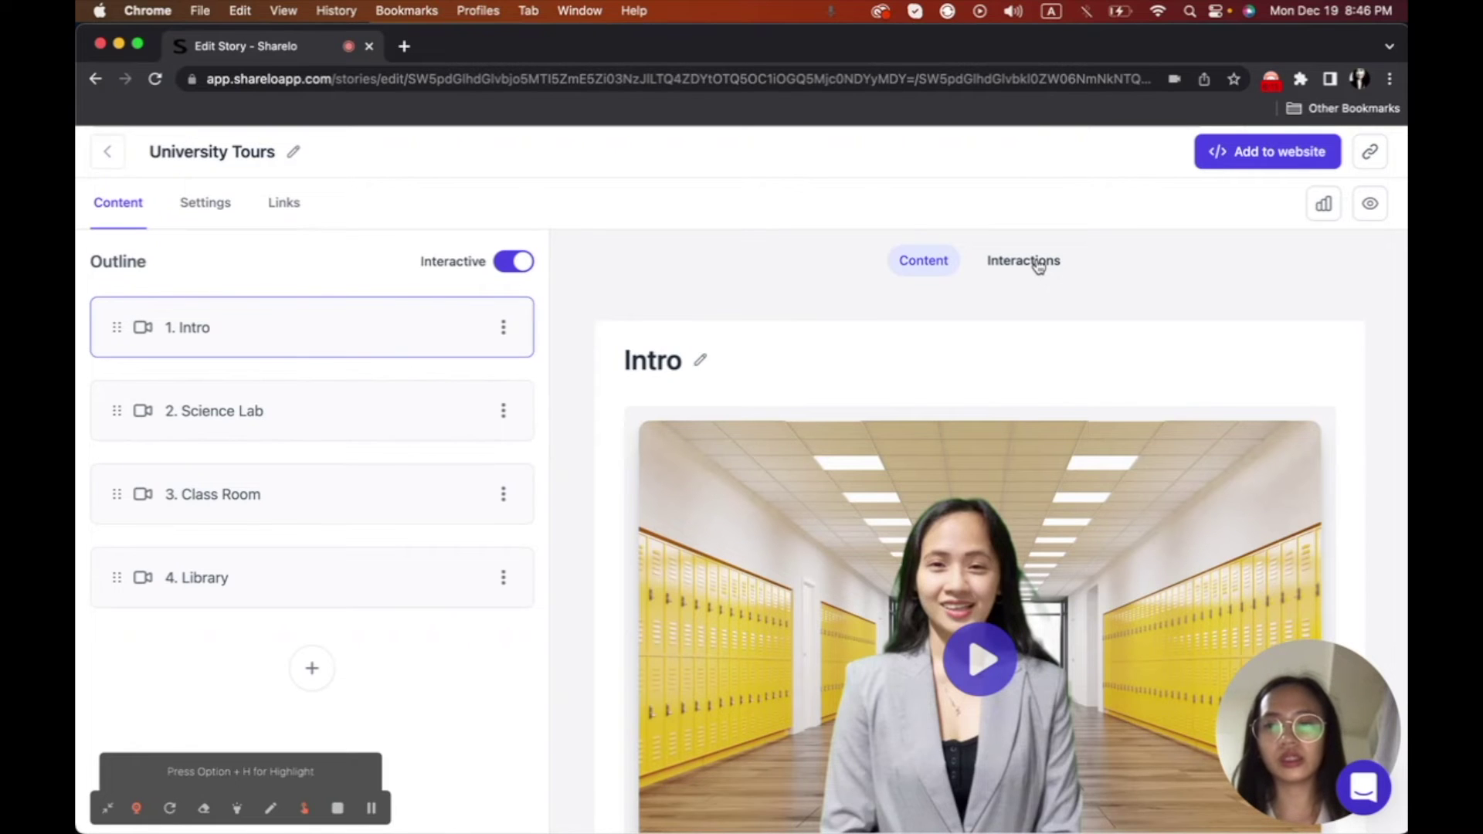
left_click(1037, 262)
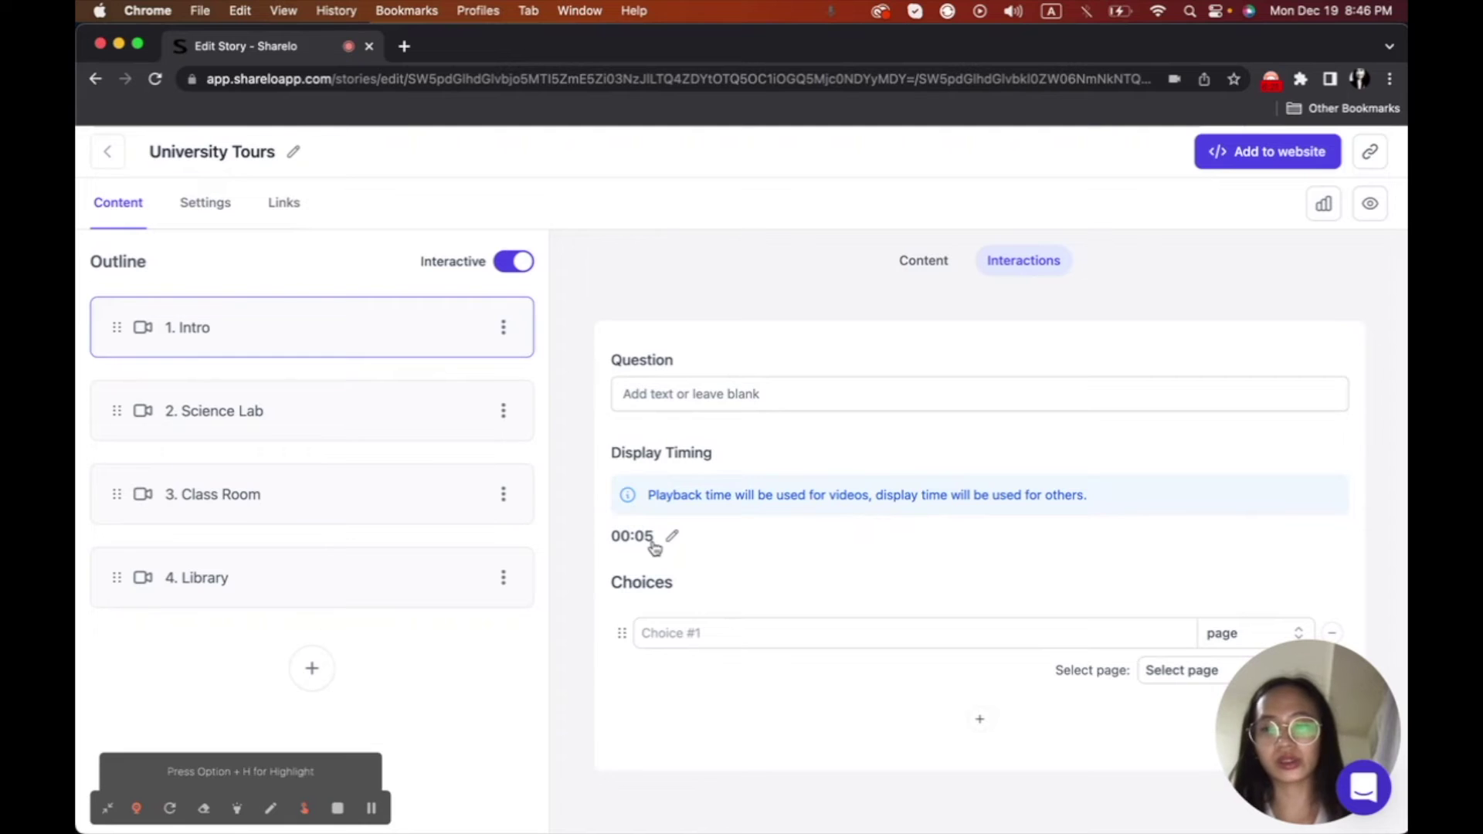
left_click(676, 636)
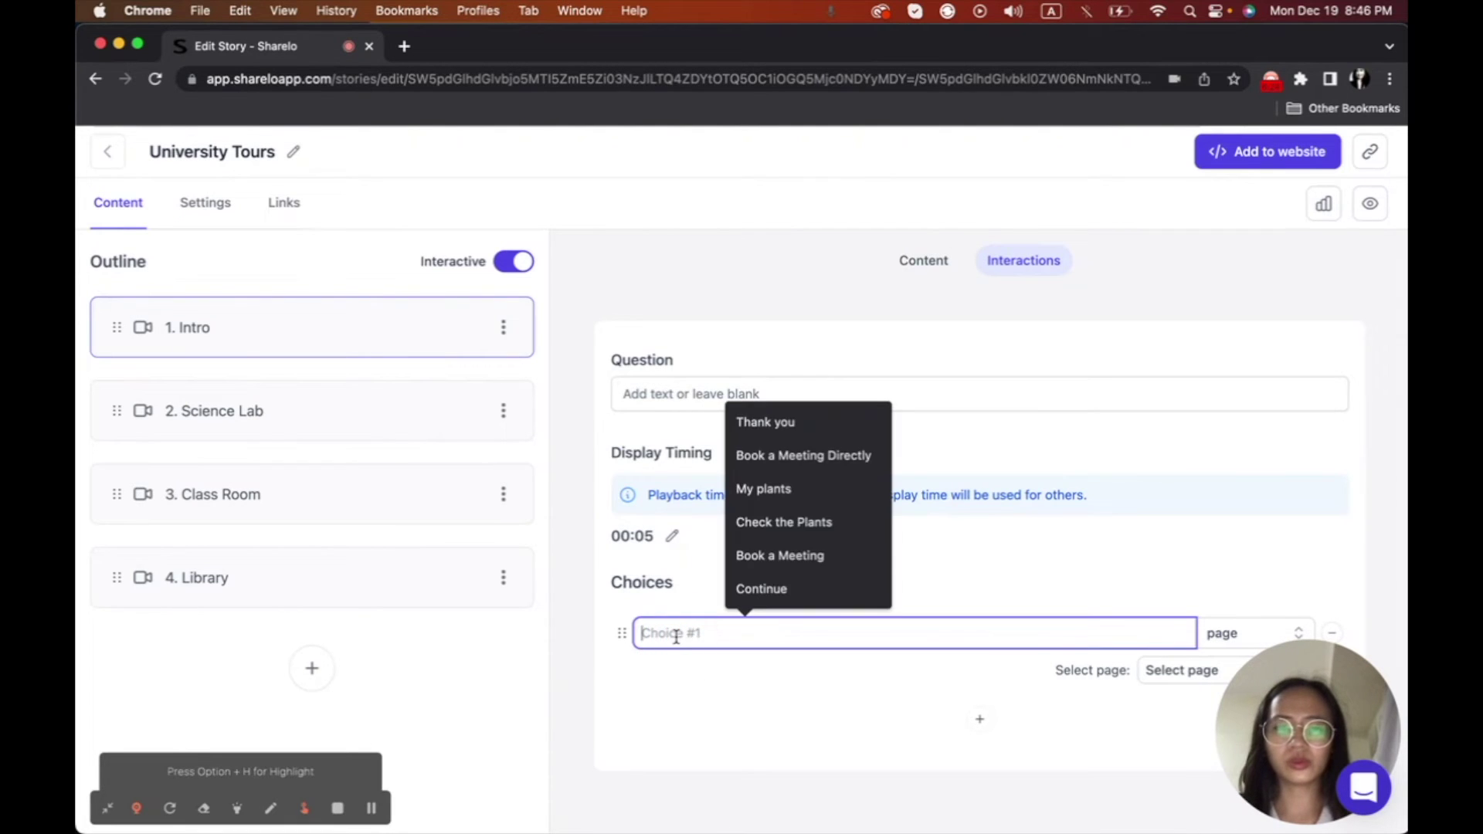
type("Science Lab")
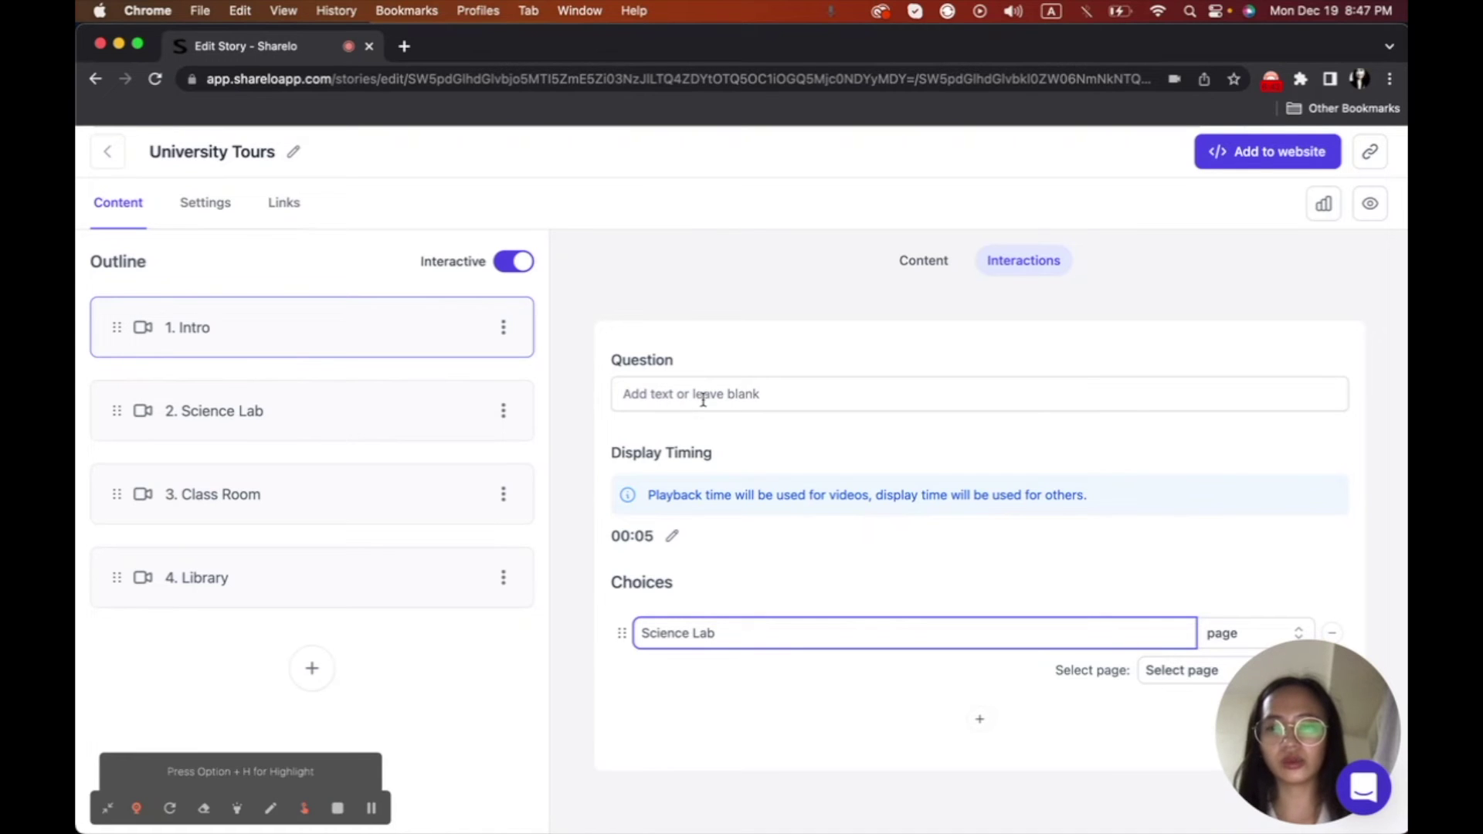
left_click(1164, 669)
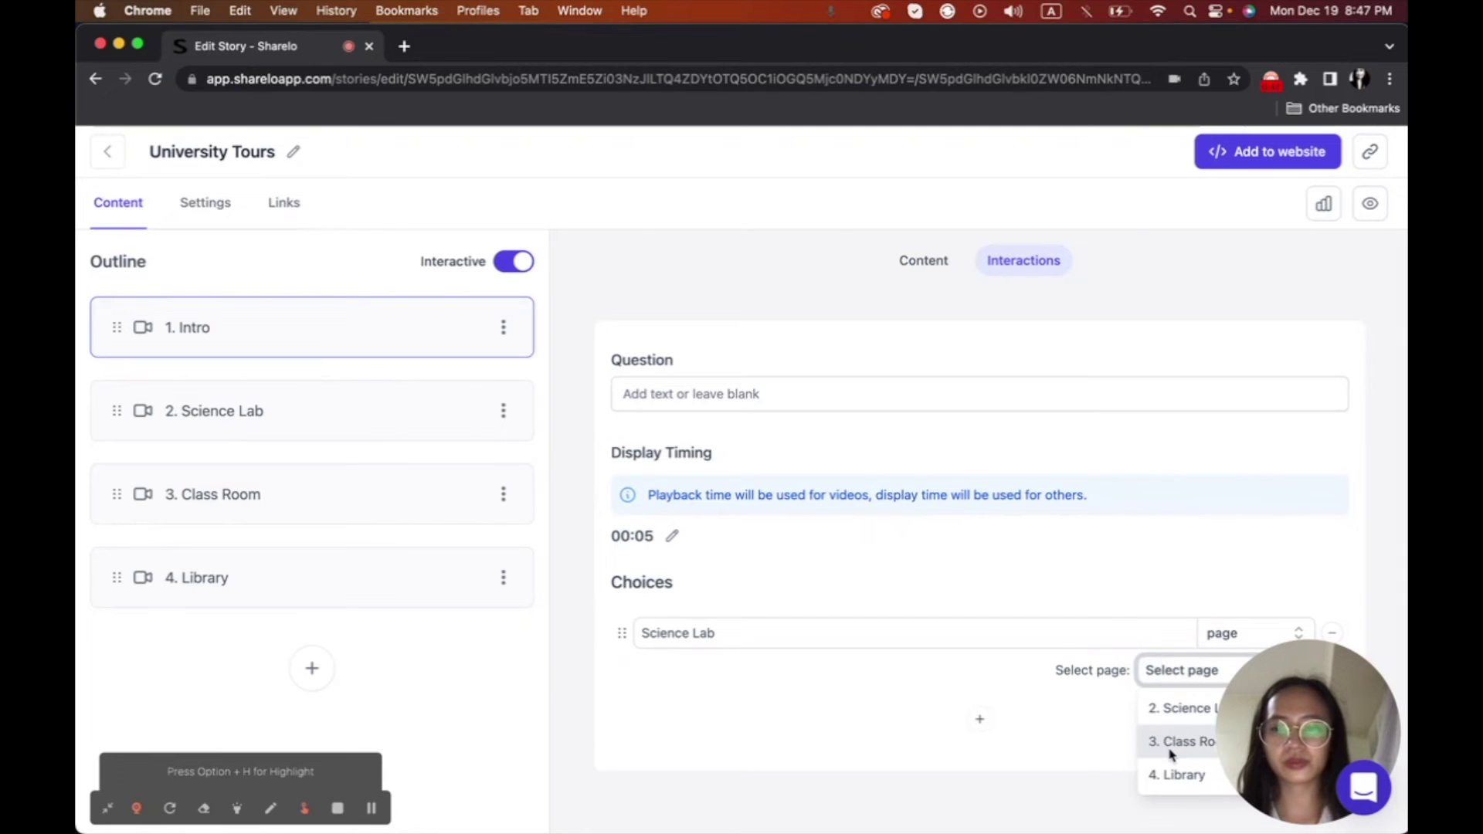
left_click(1165, 709)
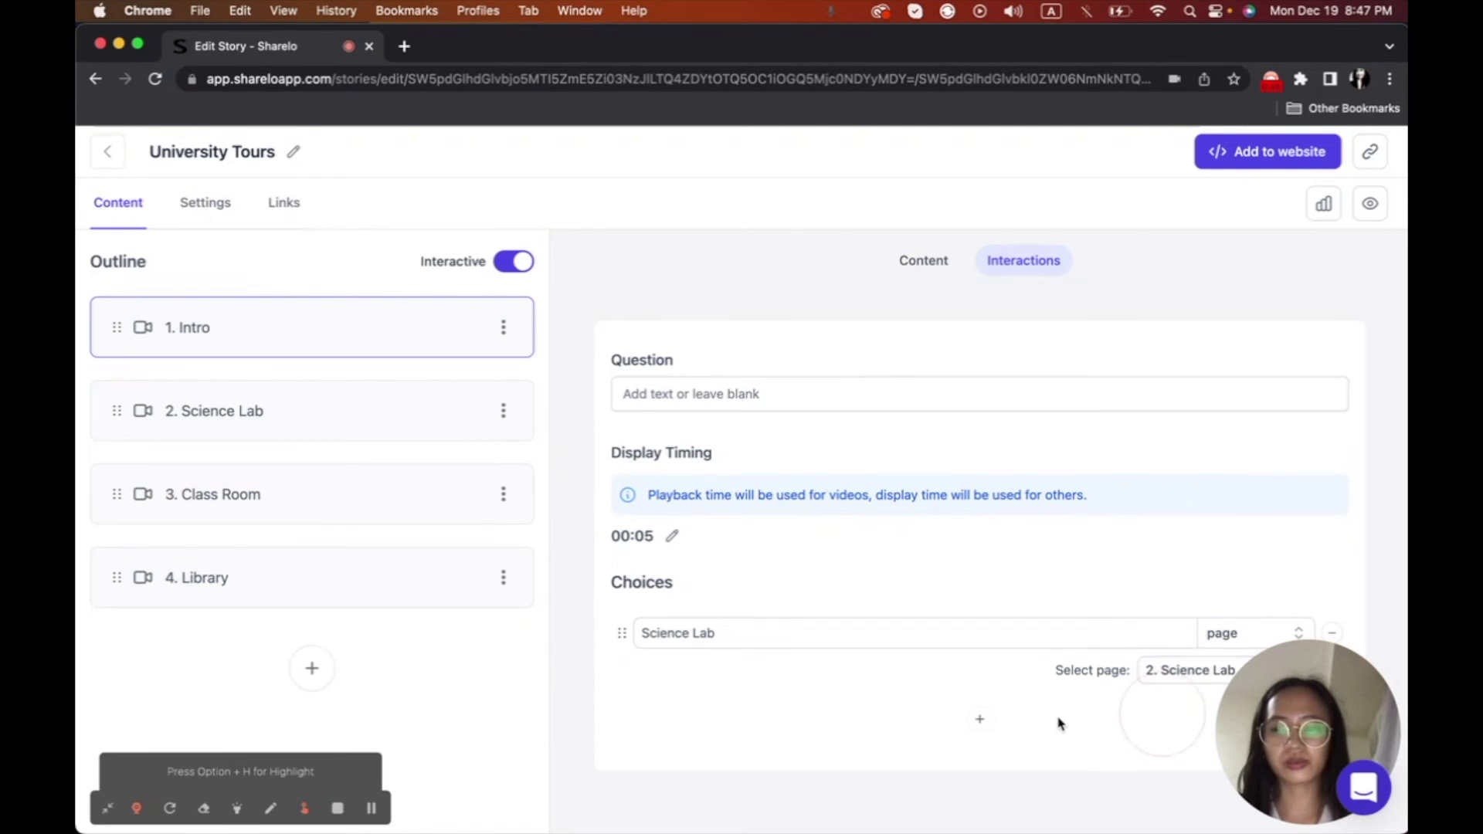
Add a second choice named Class Room to the Intro interactions and link it to the page 3. Class Room.
left_click(980, 719)
left_click(795, 724)
type("C")
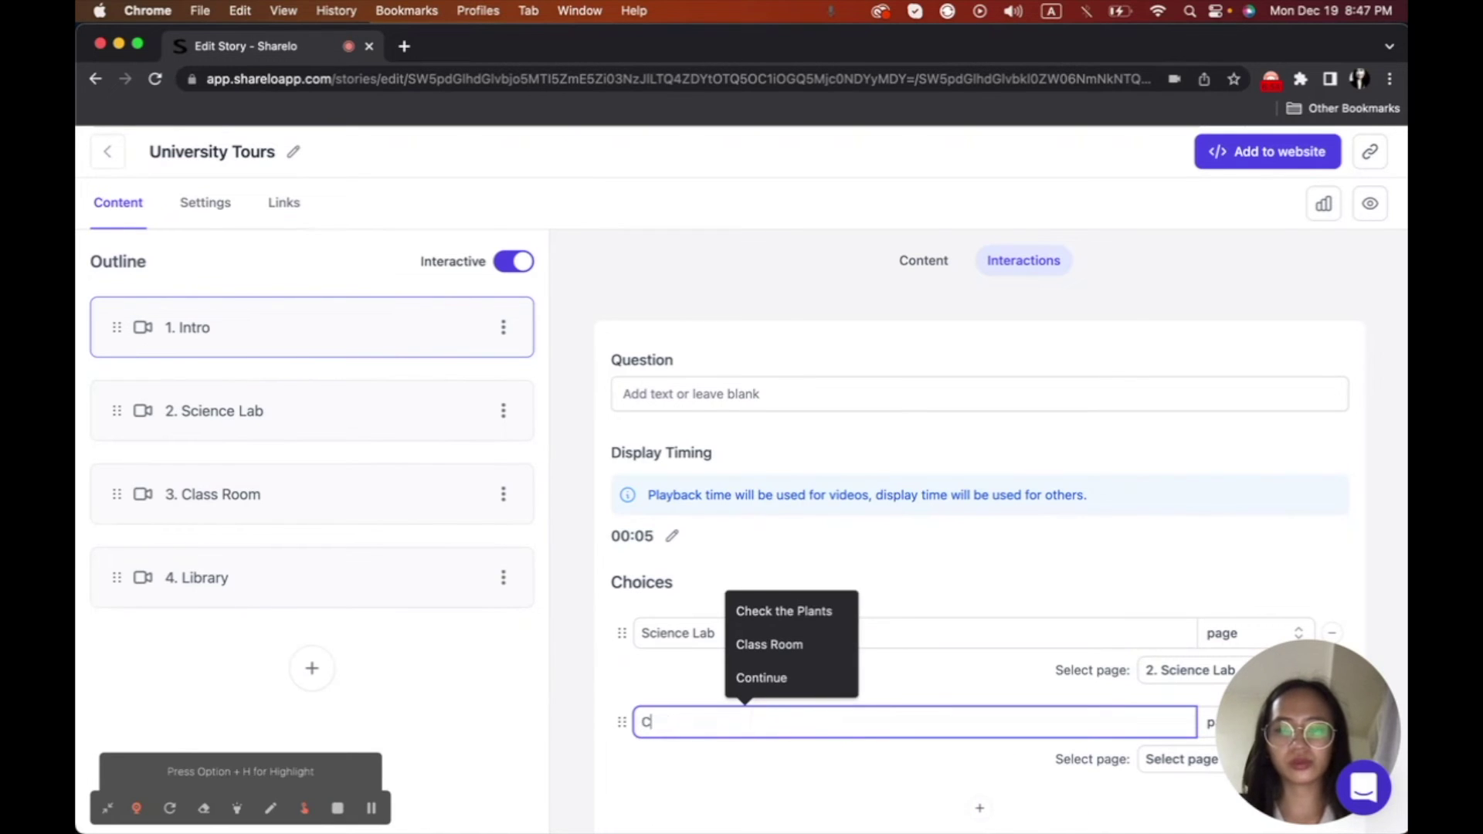
type("lass")
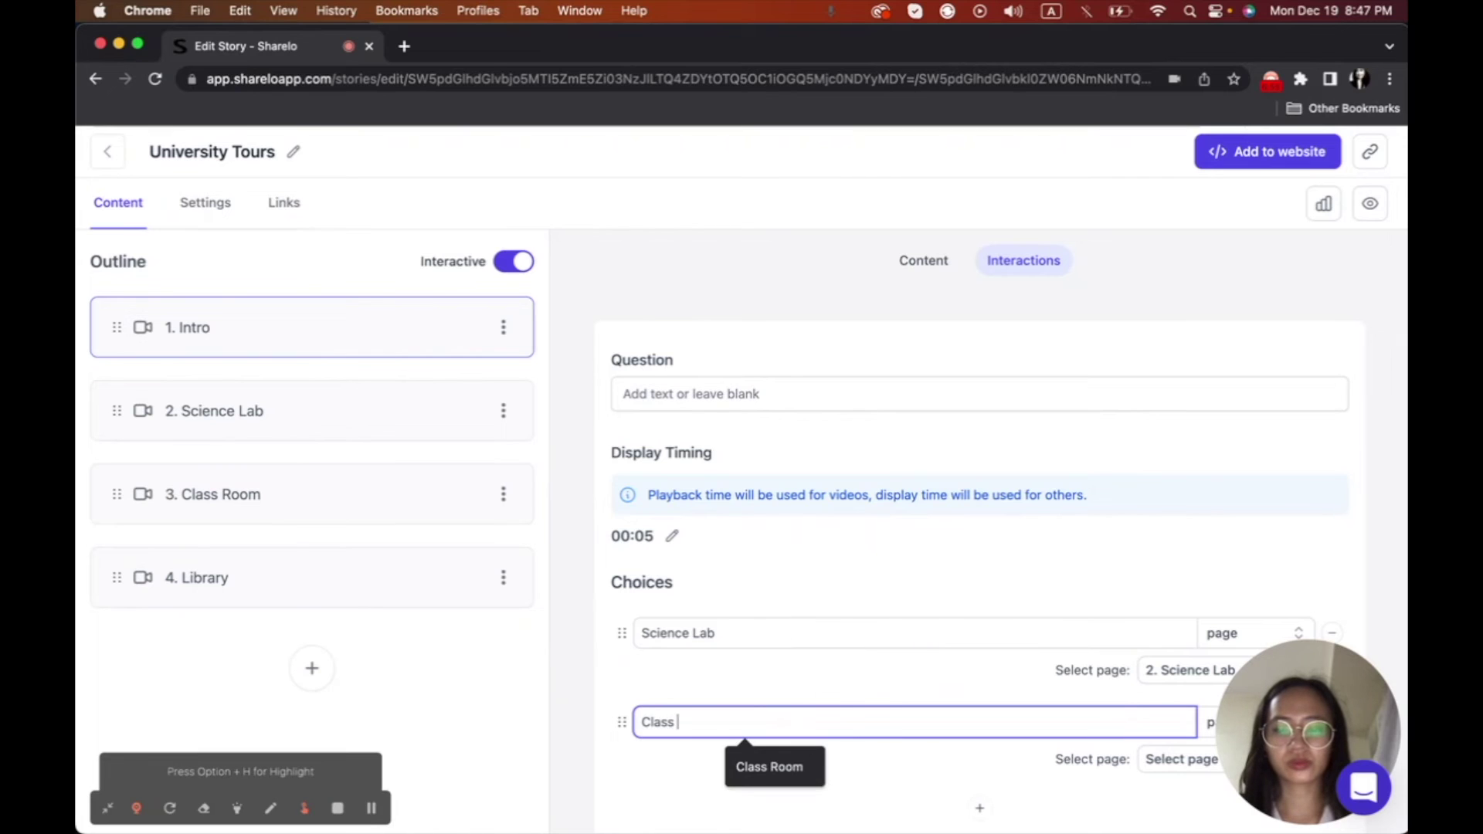
type(" Room")
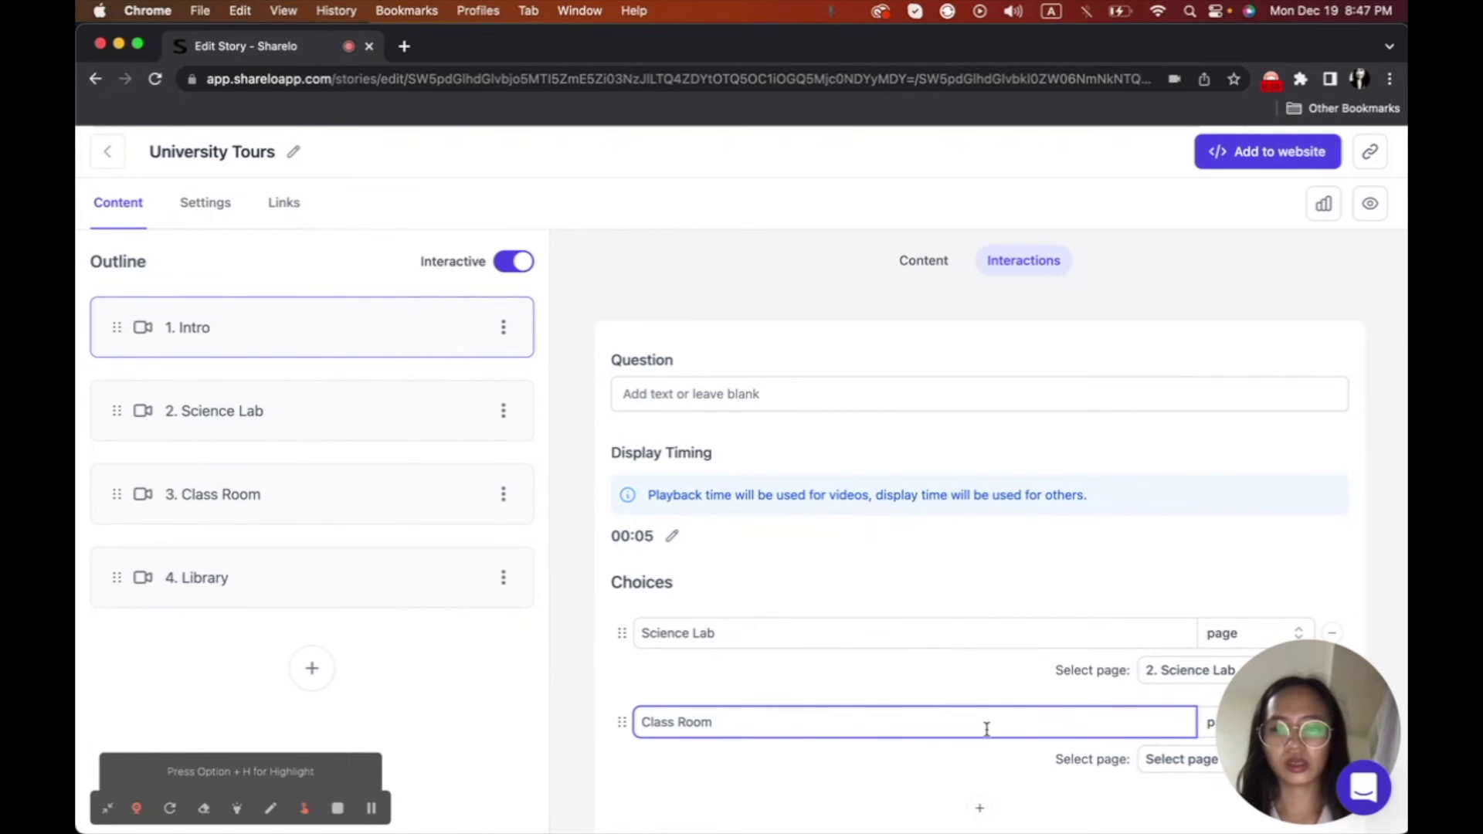
left_click(1174, 760)
scroll(1172, 764, "down", 1)
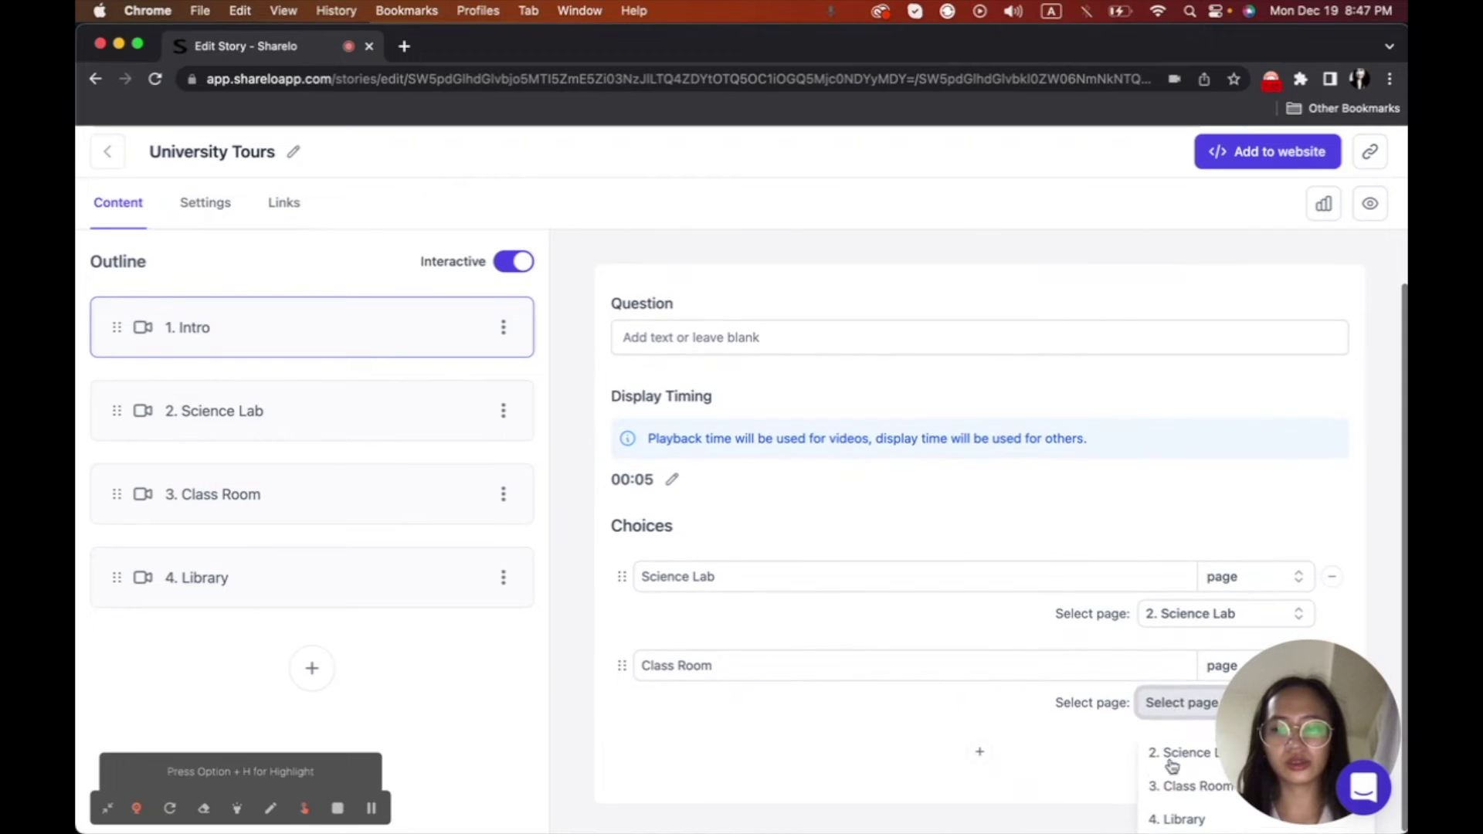
scroll(1172, 765, "down", 1)
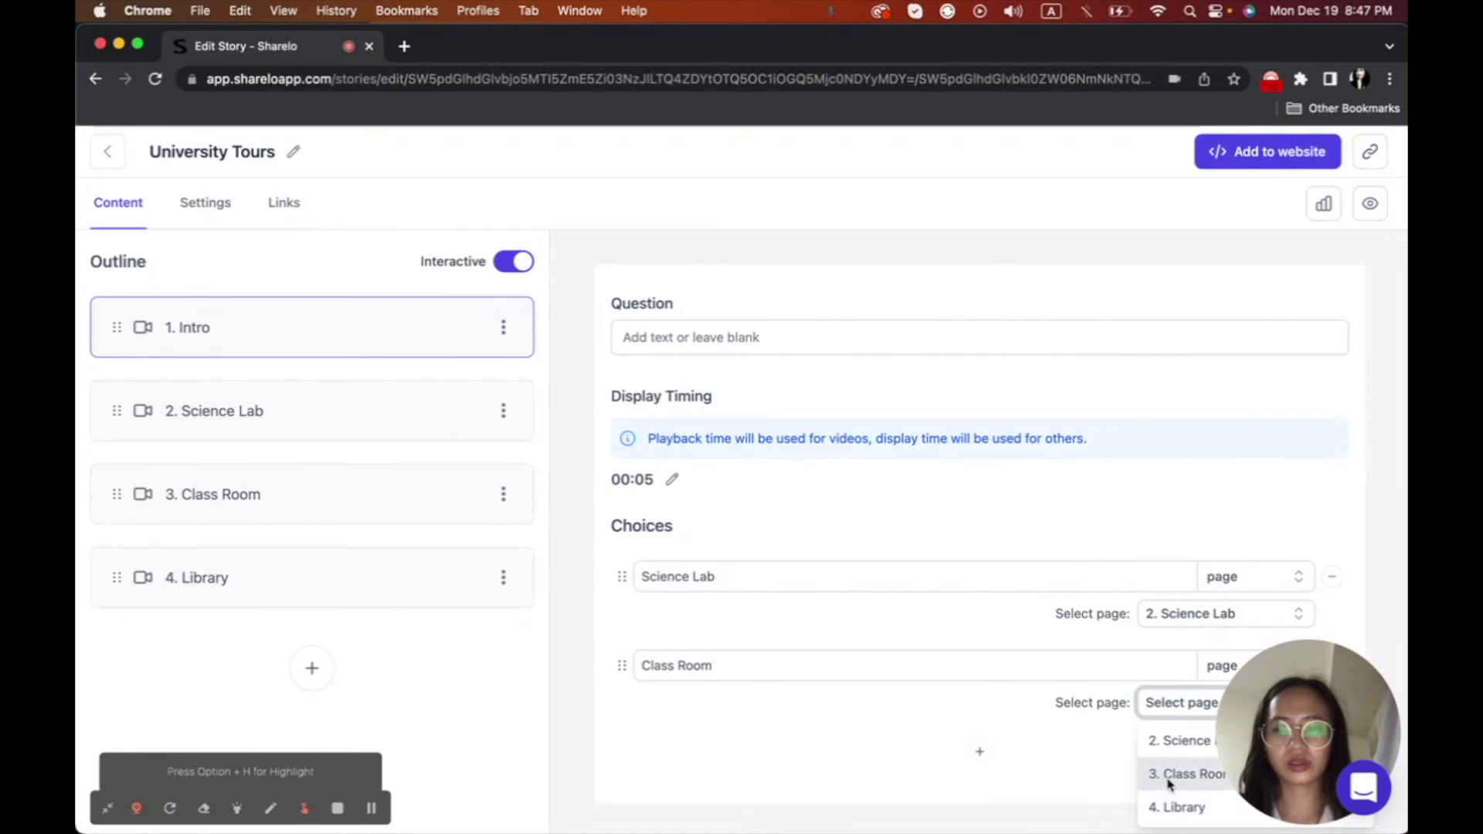
left_click(1169, 782)
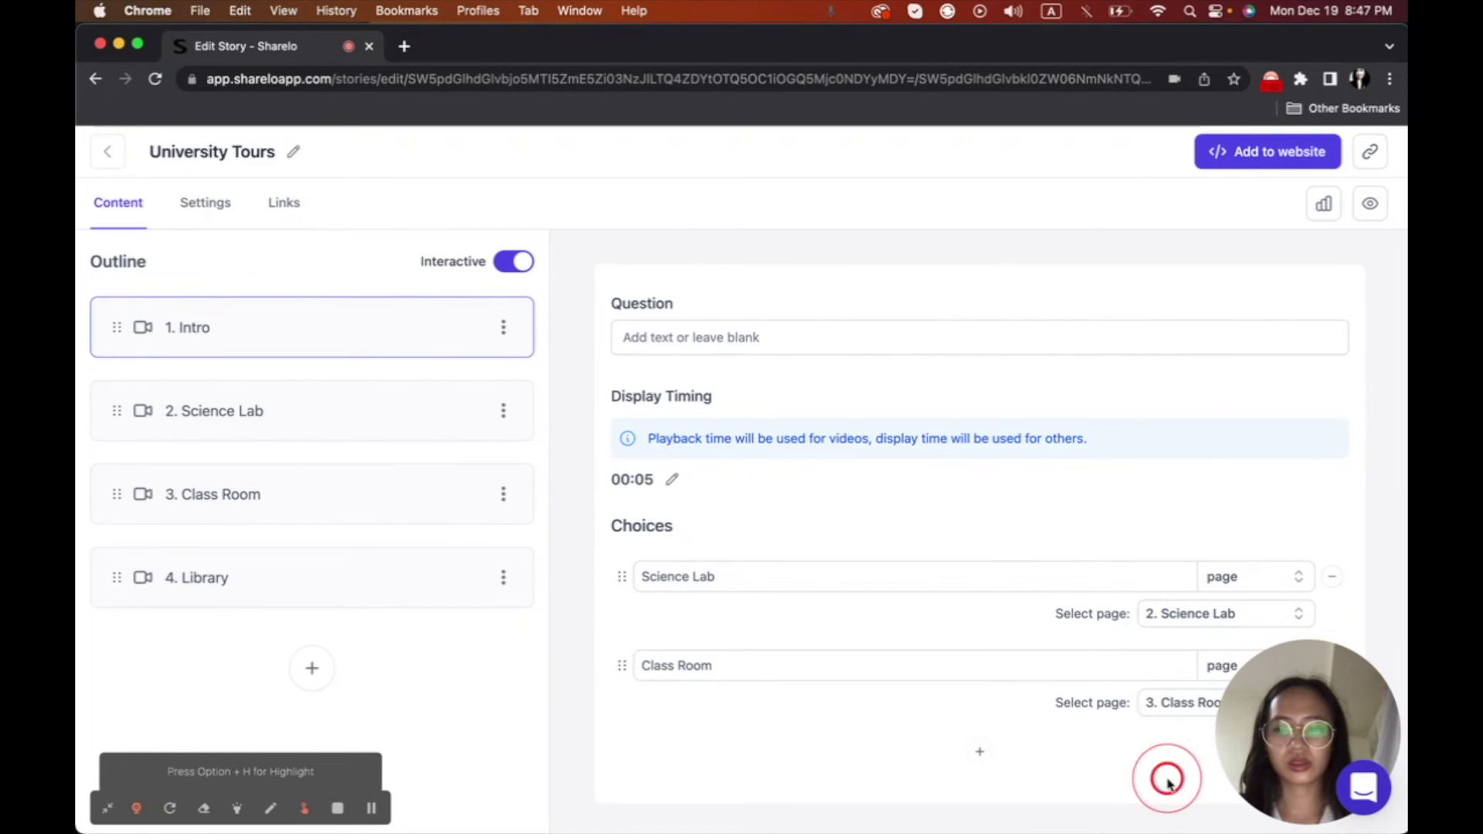
Add a third choice named Library to the Intro interactions and link it to the page 4. Library.
left_click(978, 749)
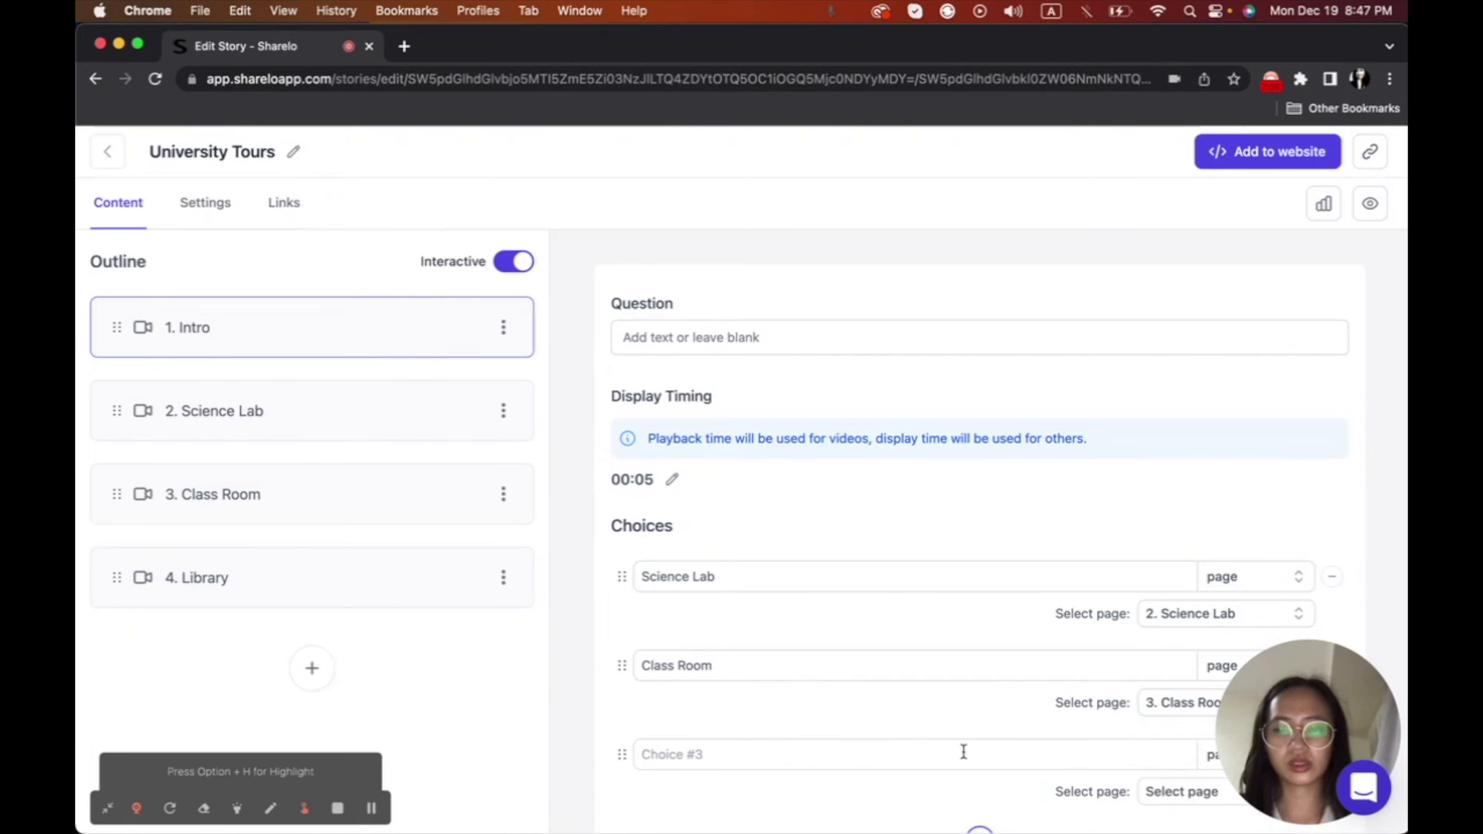
left_click(963, 751)
type("Library")
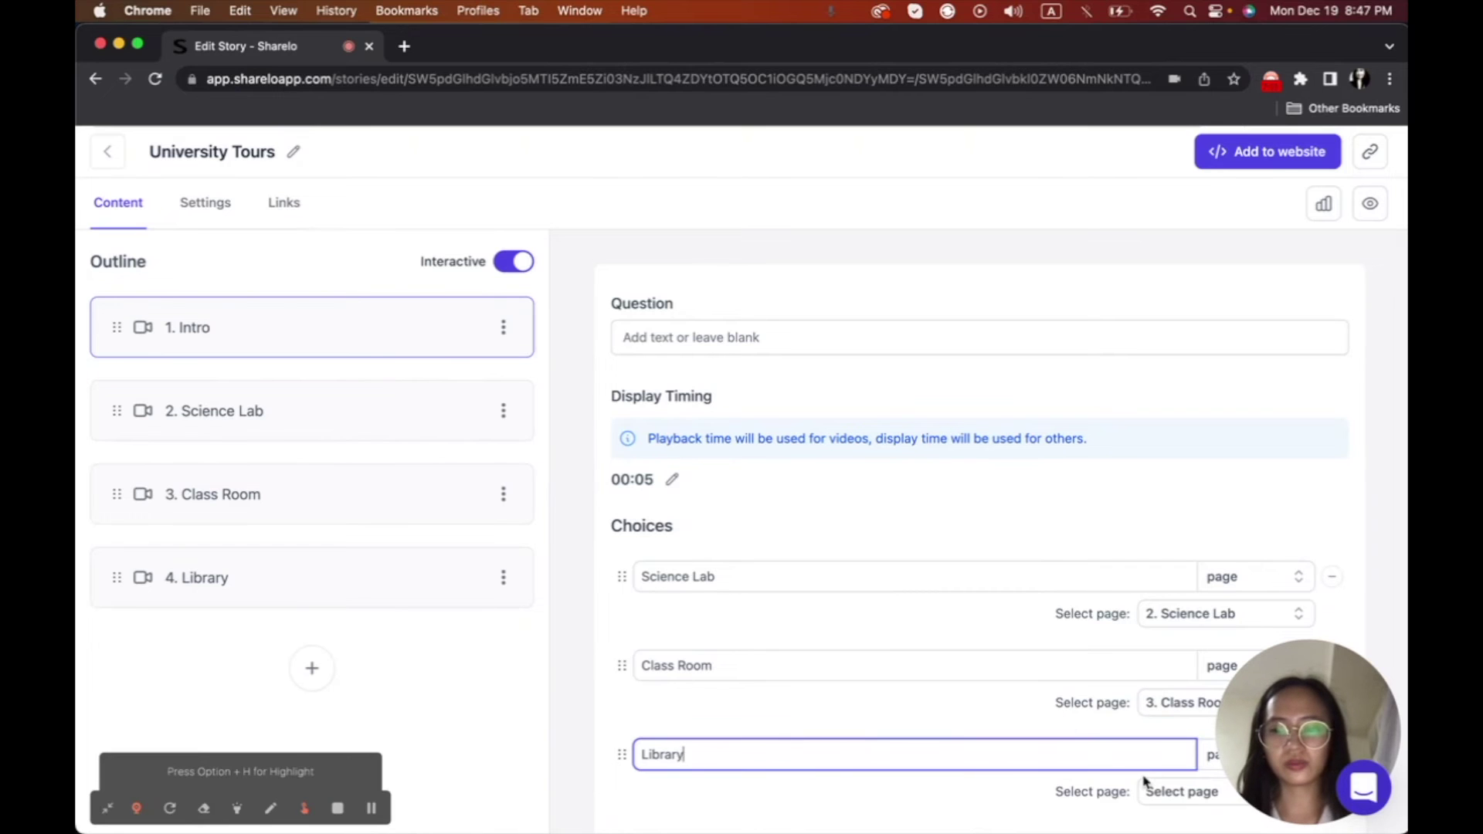
scroll(1143, 781, "down", 1)
left_click(1169, 746)
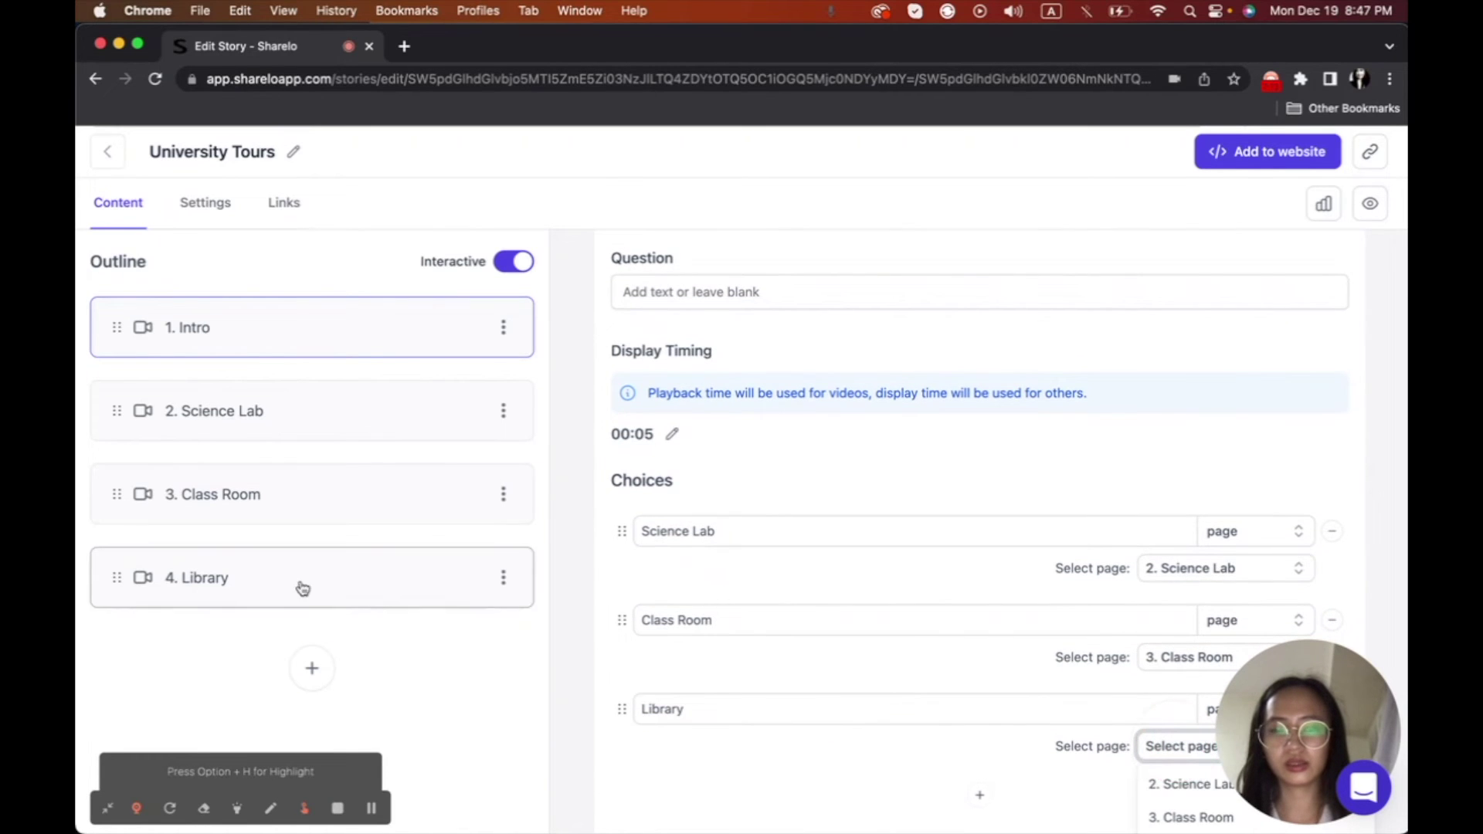
scroll(1211, 804, "down", 1)
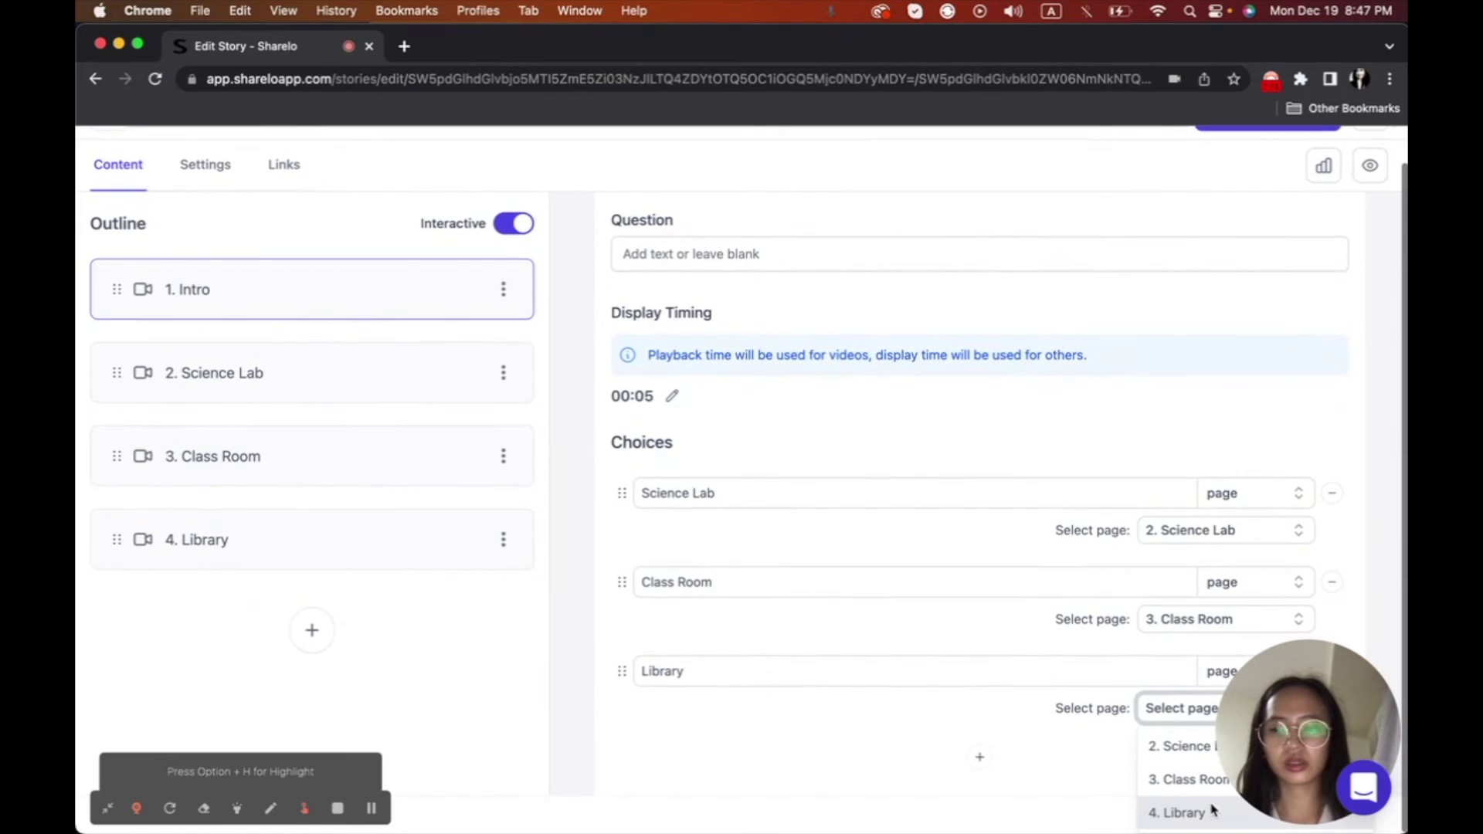
left_click(1209, 811)
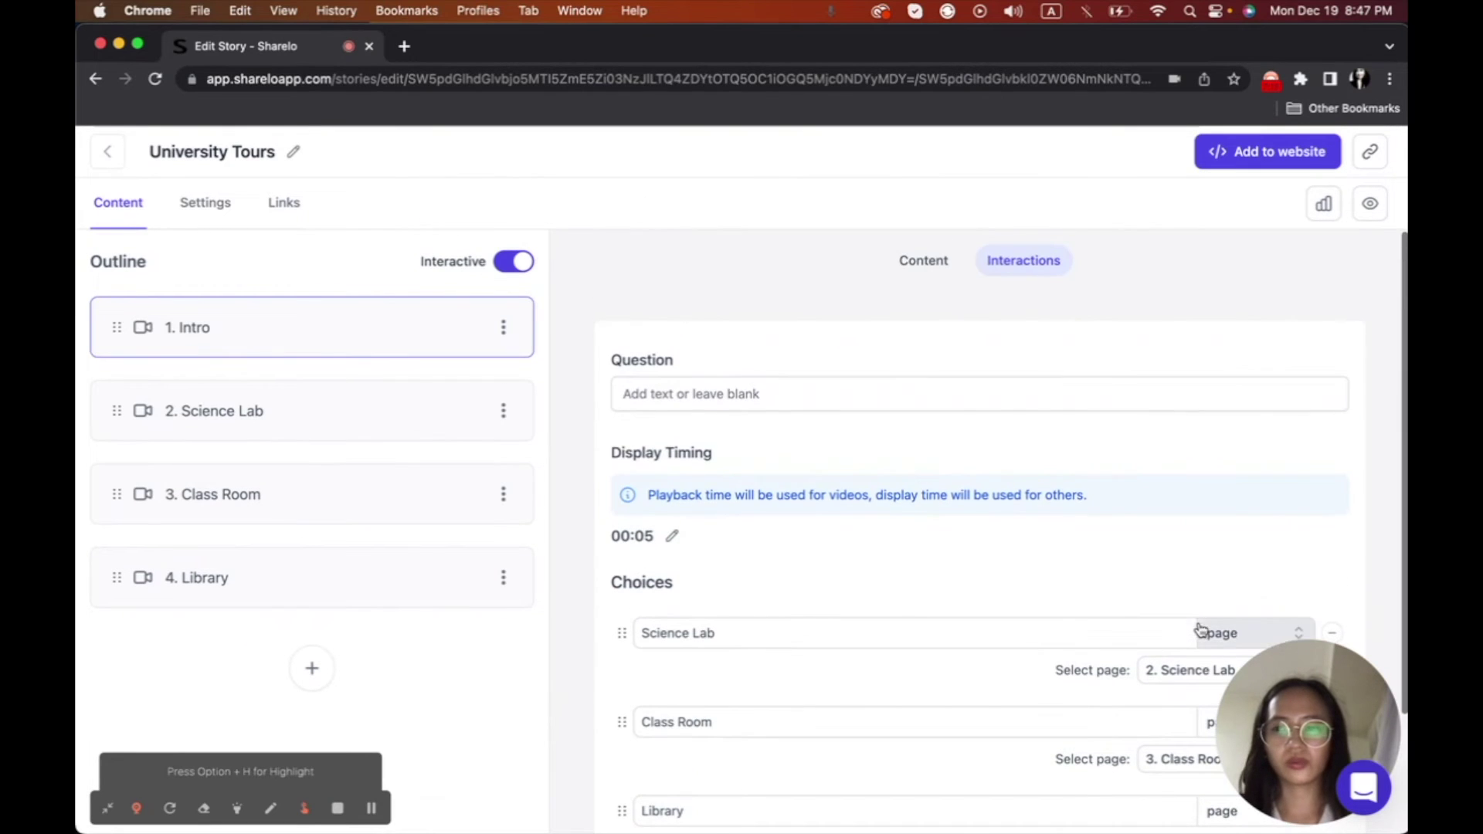
scroll(1199, 571, "down", 1)
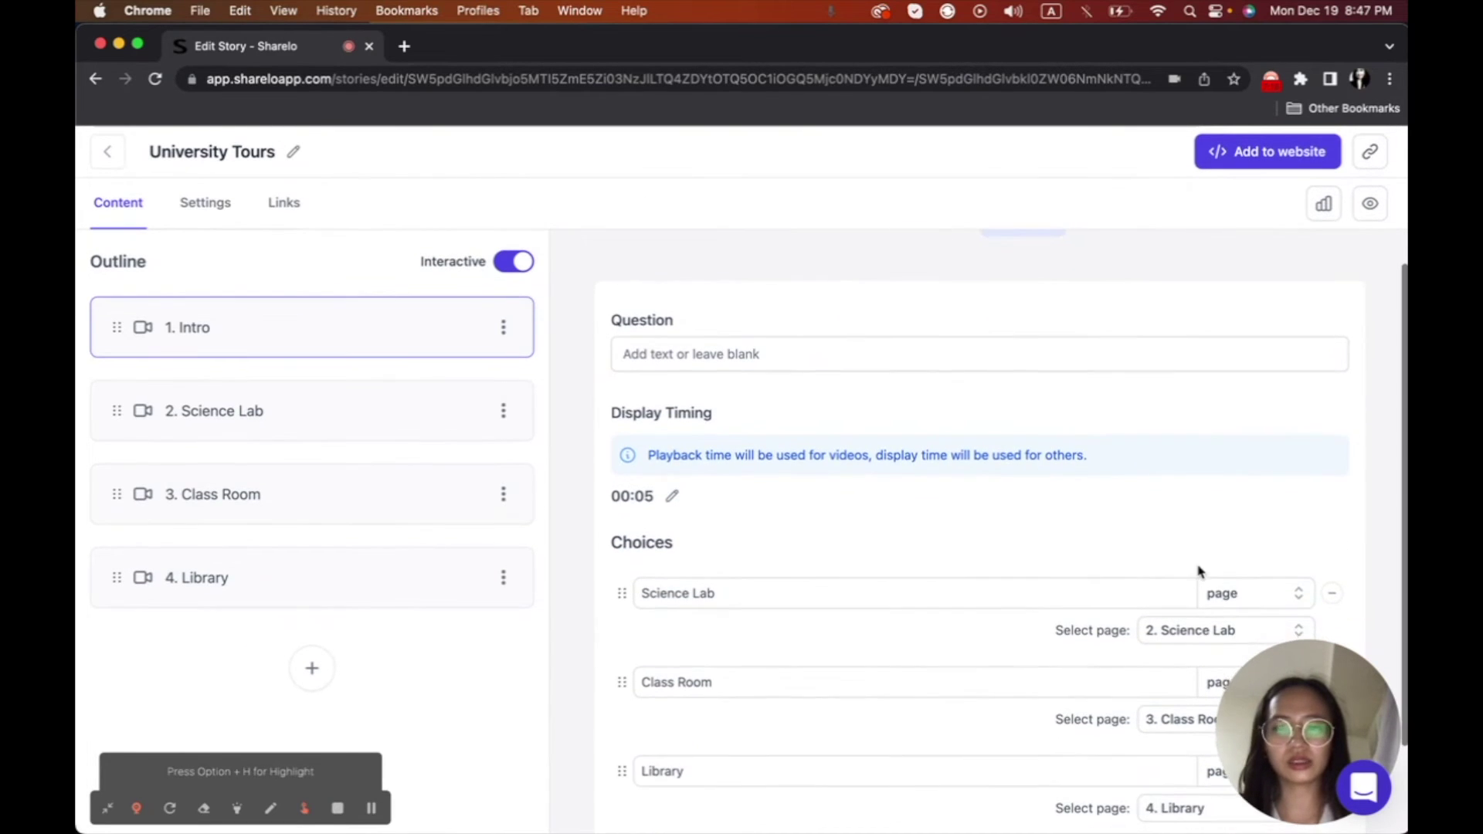
scroll(1199, 571, "up", 1)
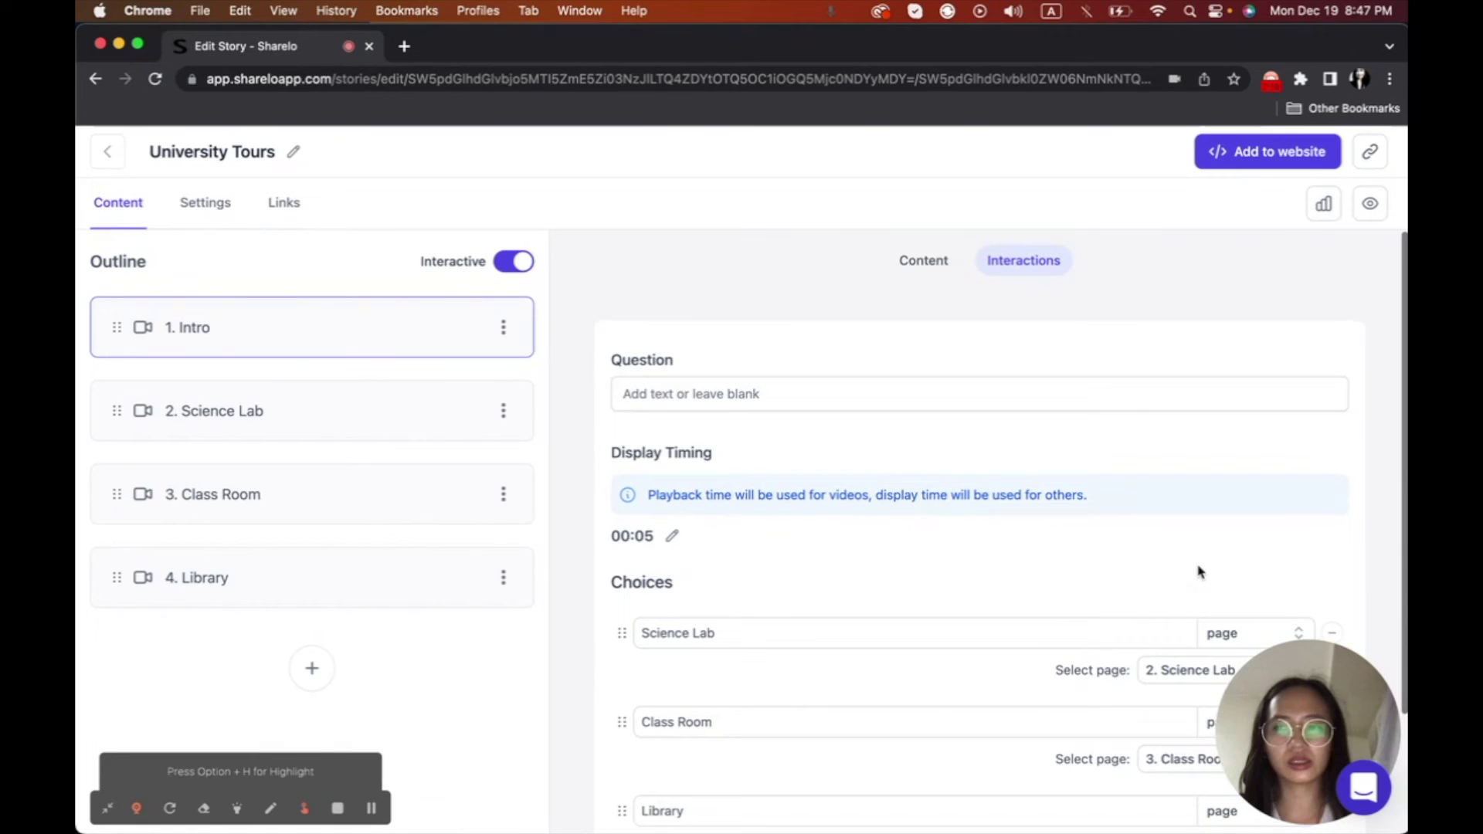
Copy the University Tours story link and open it in a new browser tab.
left_click(1370, 154)
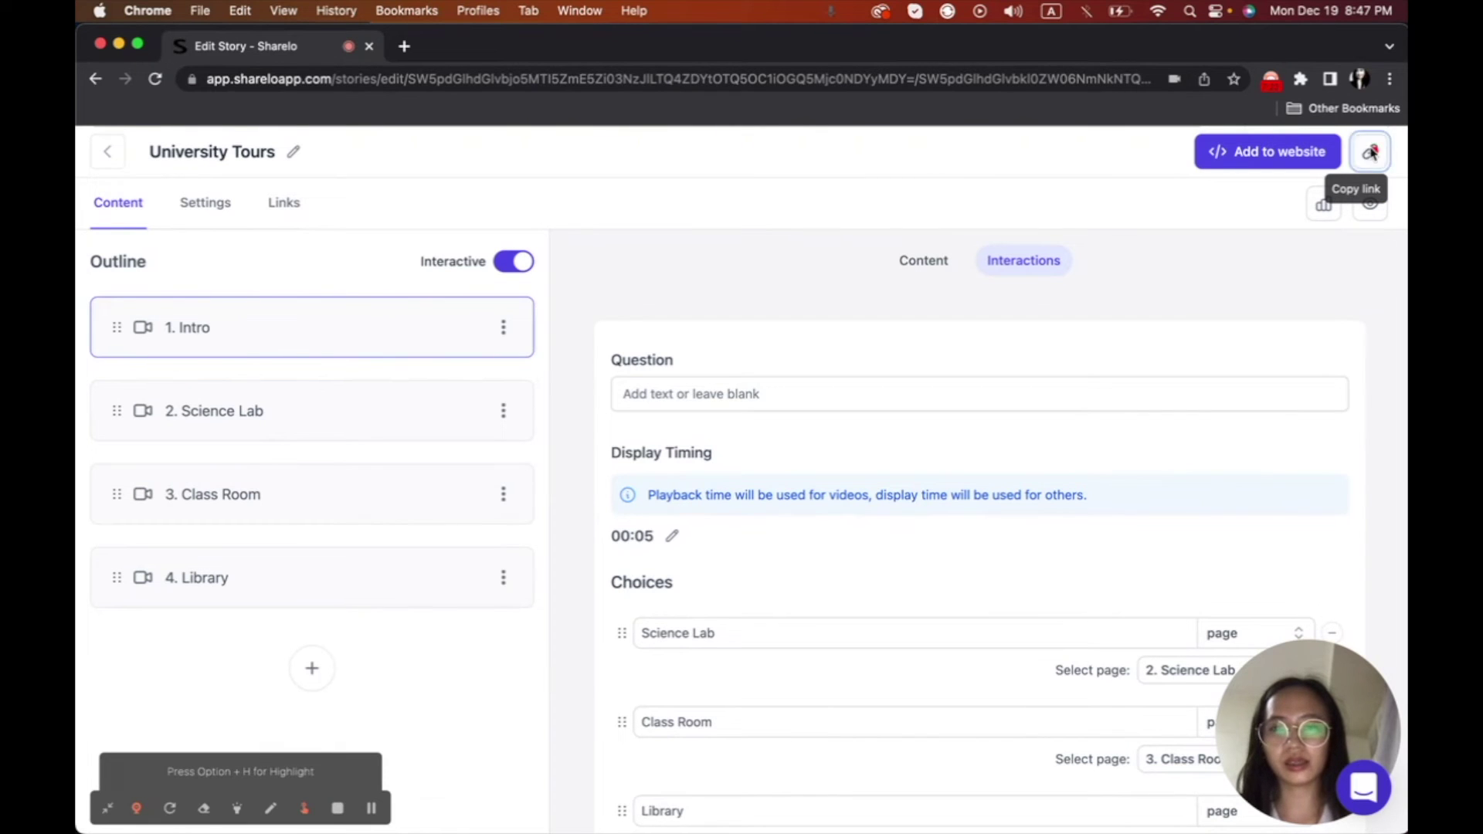
left_click(404, 46)
key("super+v")
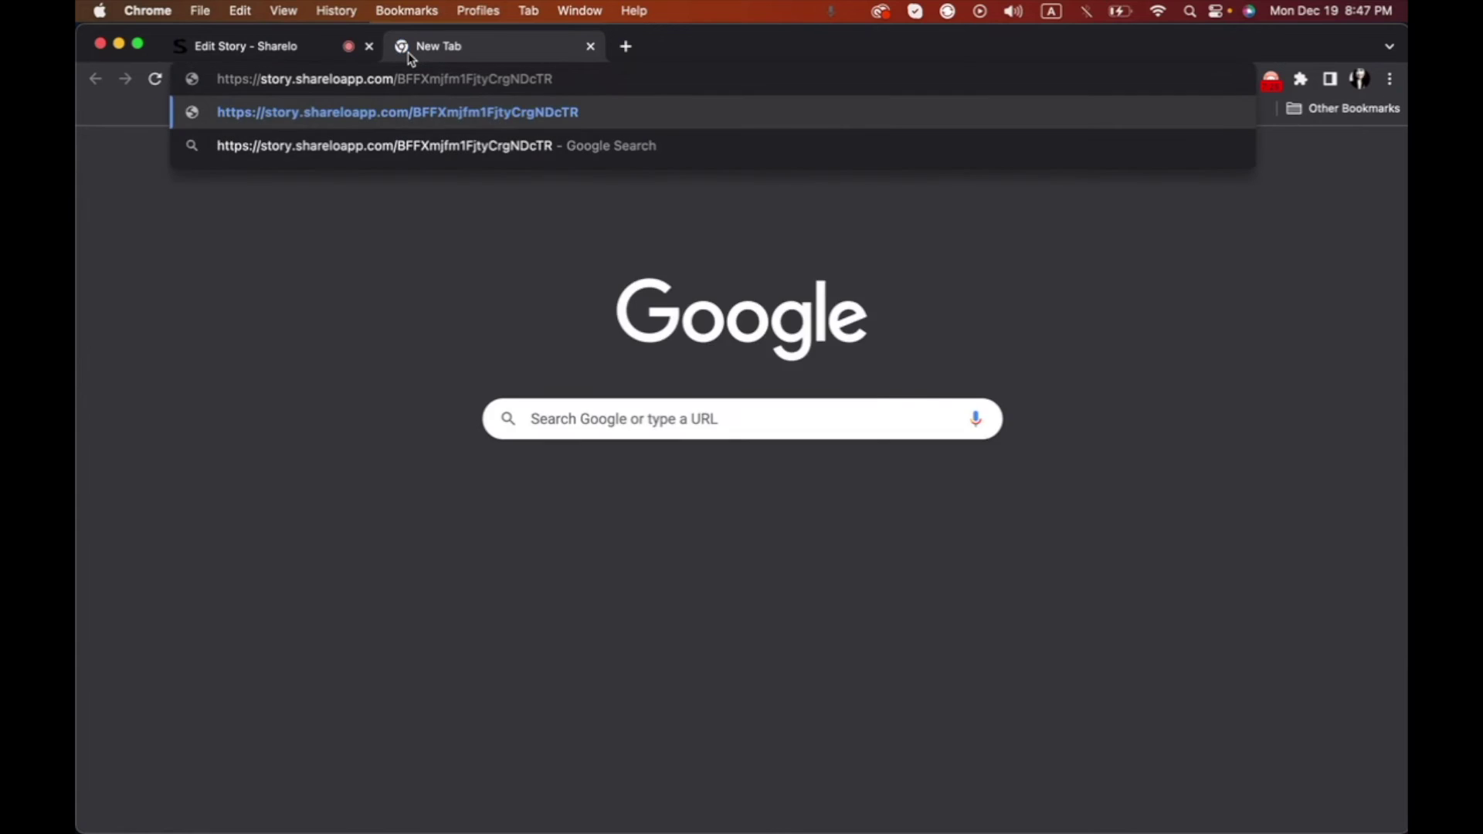
key("Return")
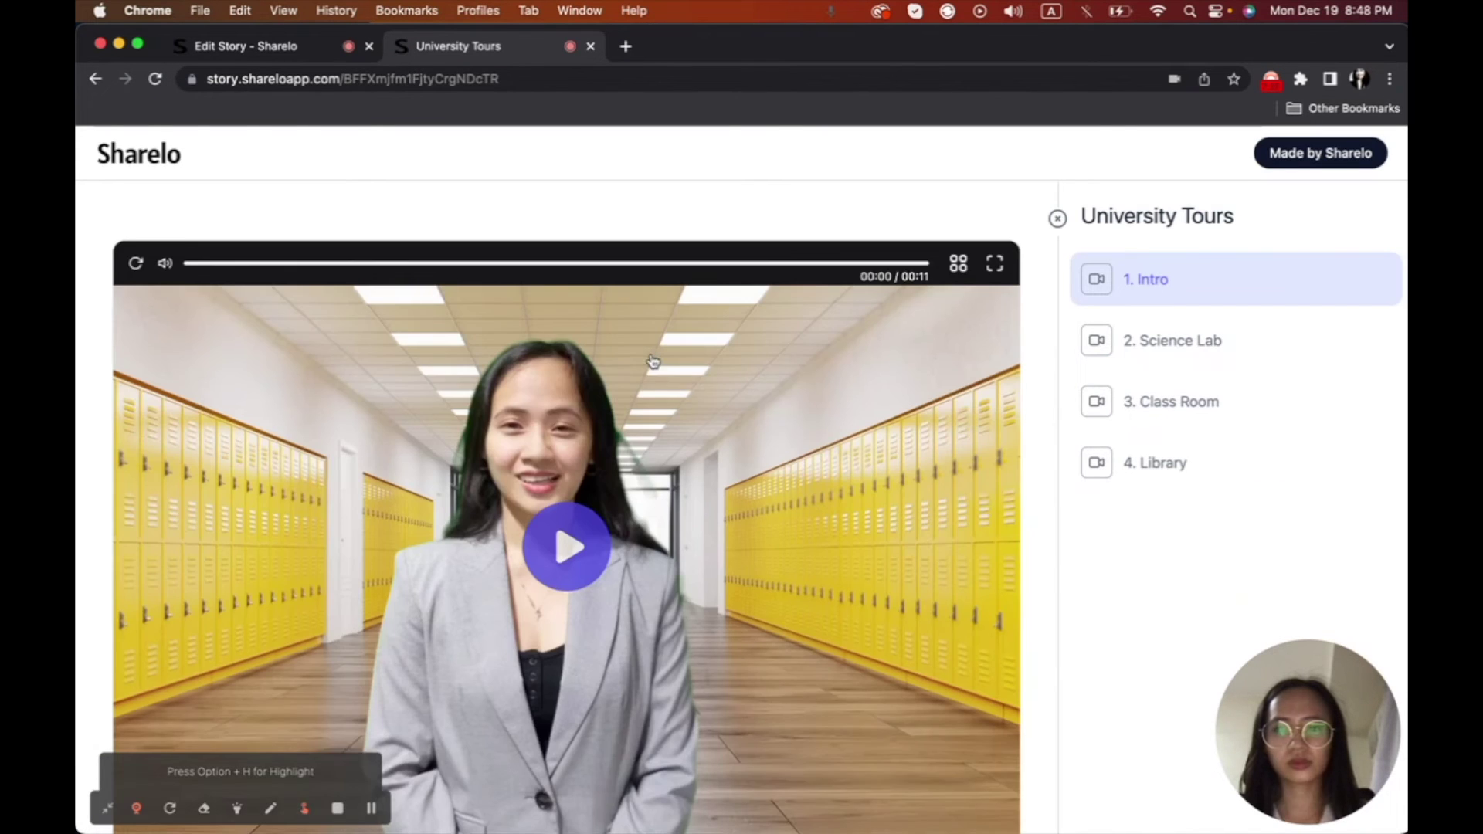
Mute the story player, play the Intro video and follow its Science Lab choice to test the interactions.
scroll(652, 360, "down", 2)
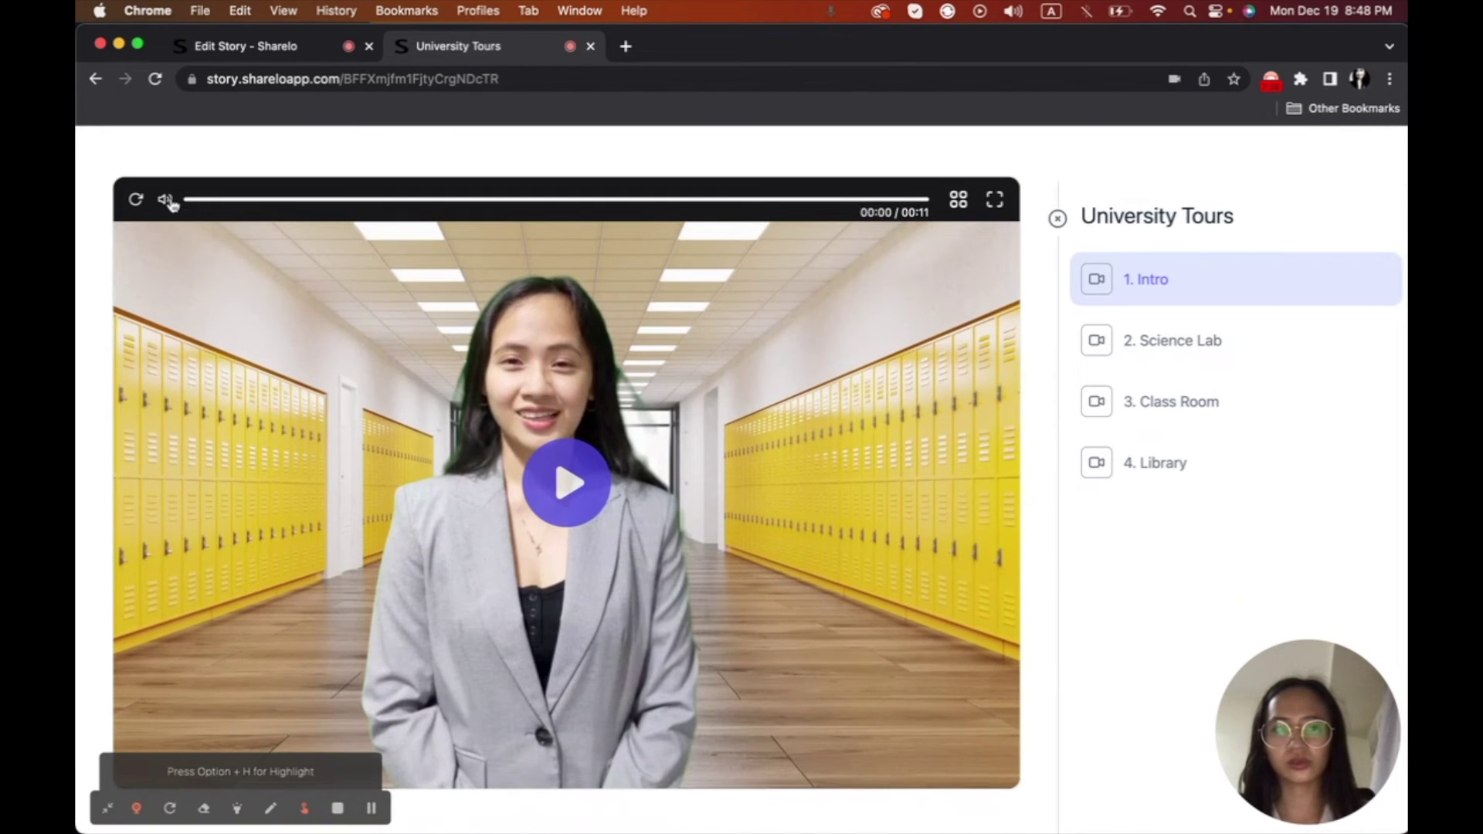
left_click(167, 201)
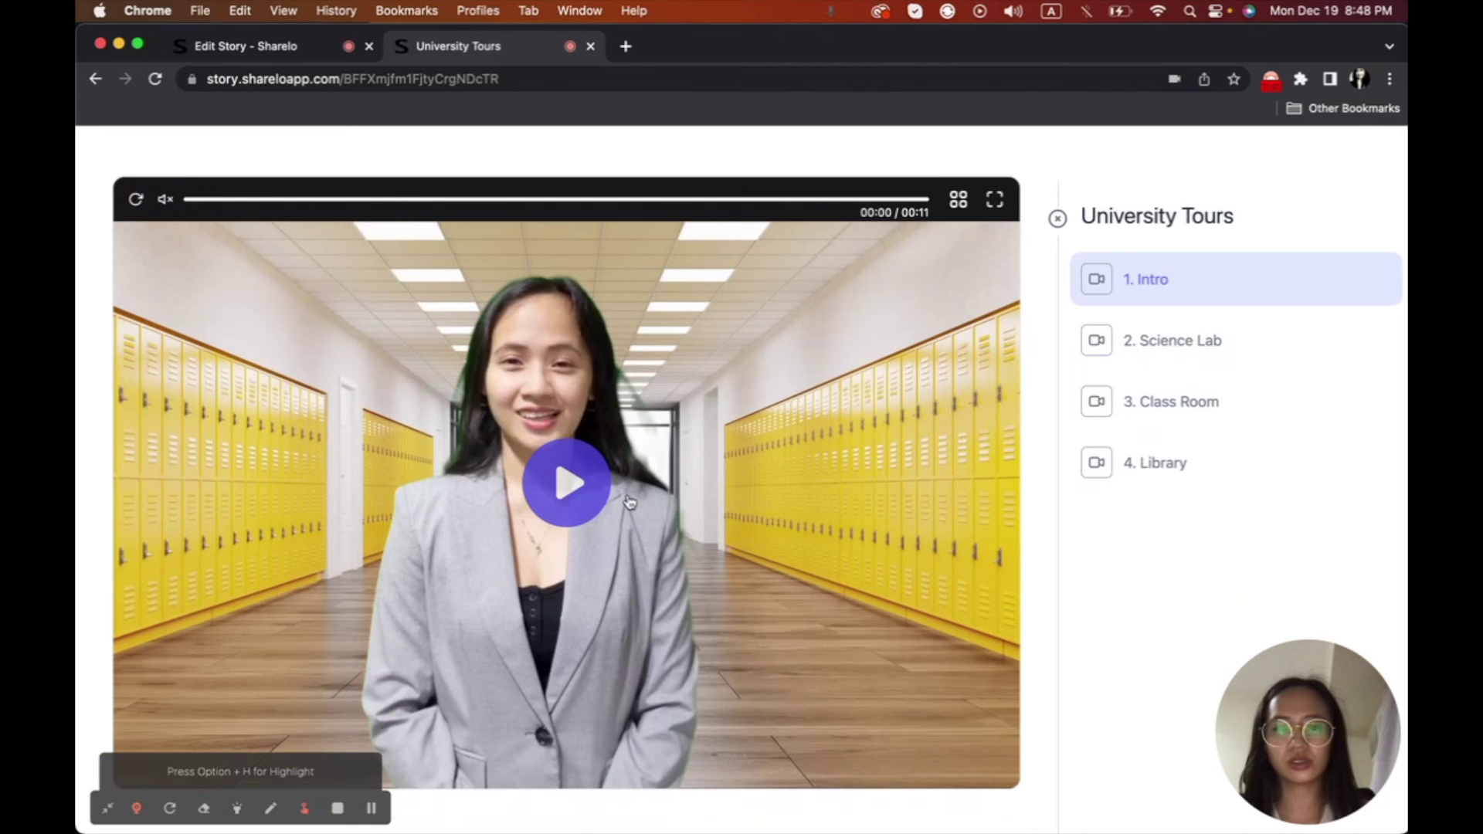
left_click(570, 488)
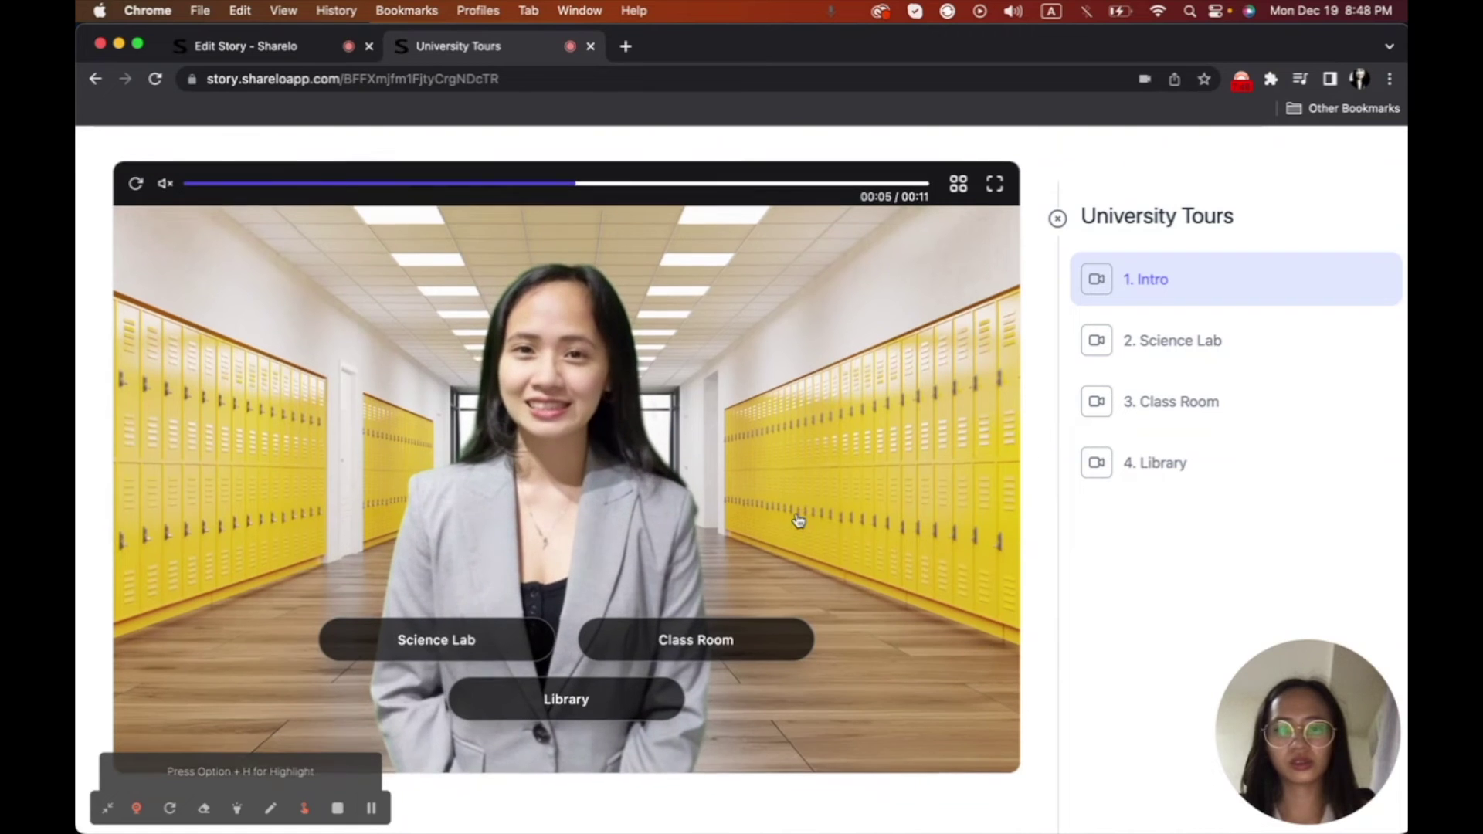
left_click(485, 647)
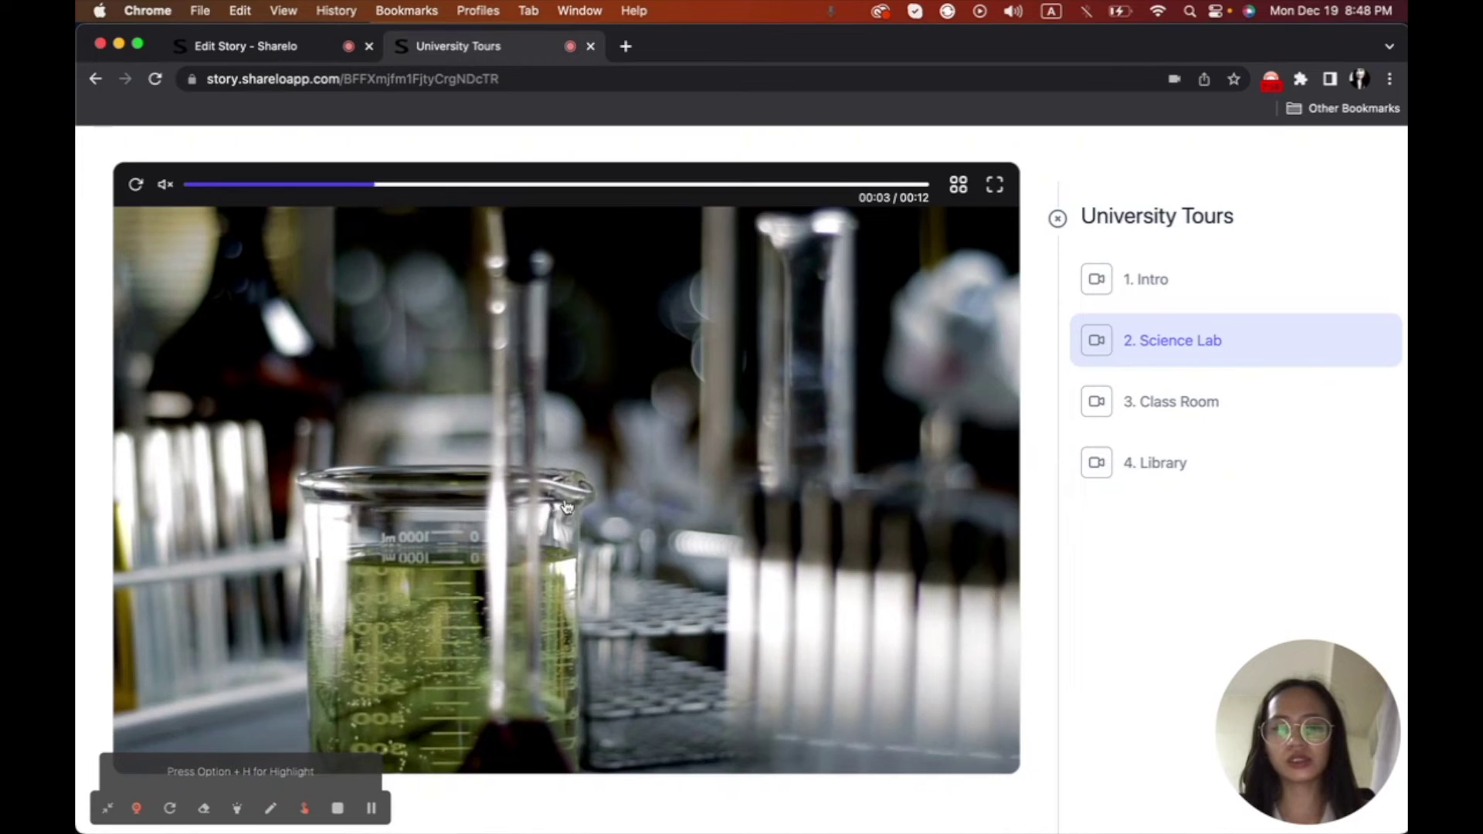
left_click(566, 503)
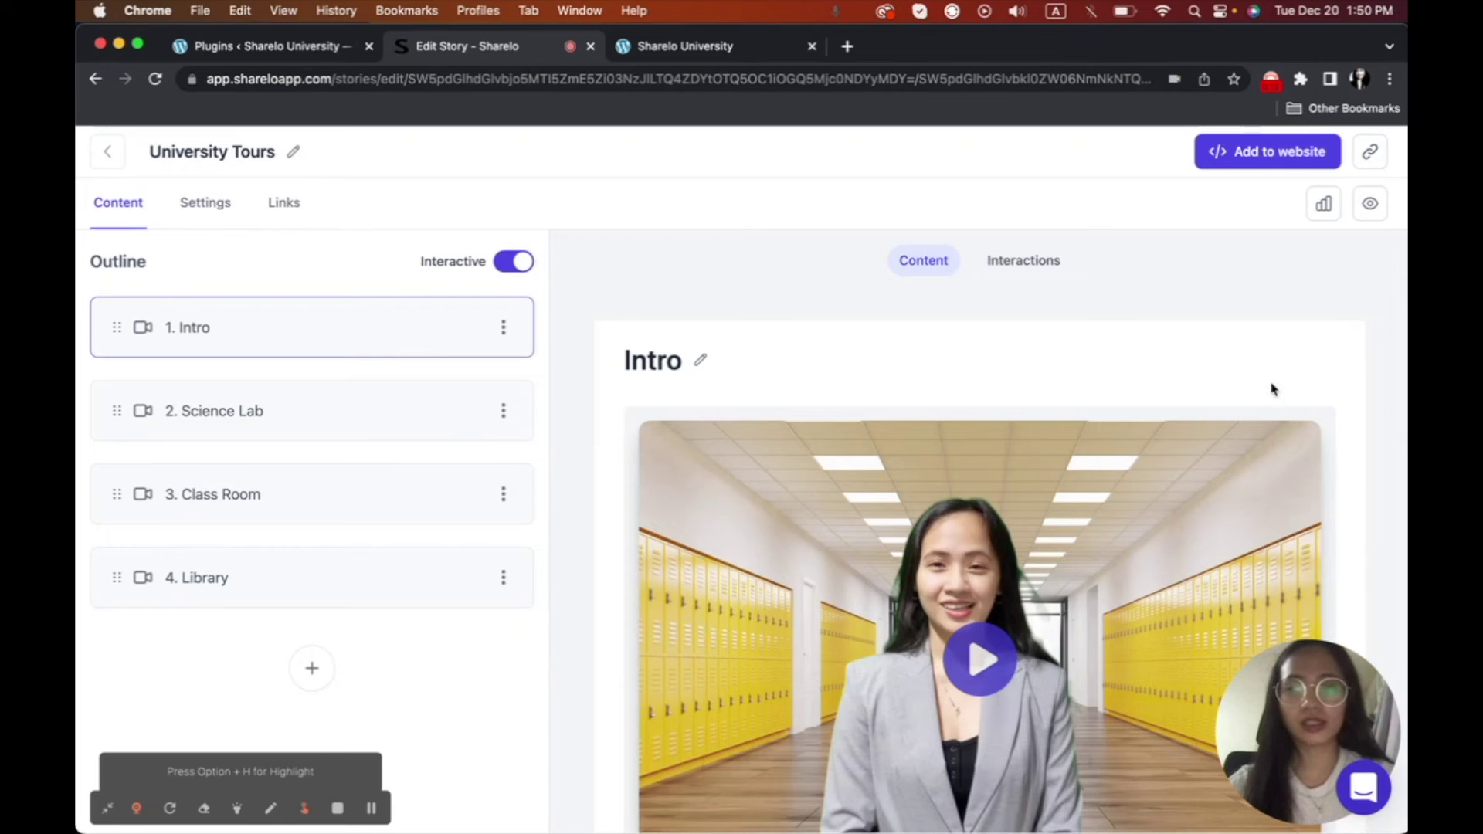
Open the website floating widget settings of the University Tours story and set the widget live.
left_click(1247, 153)
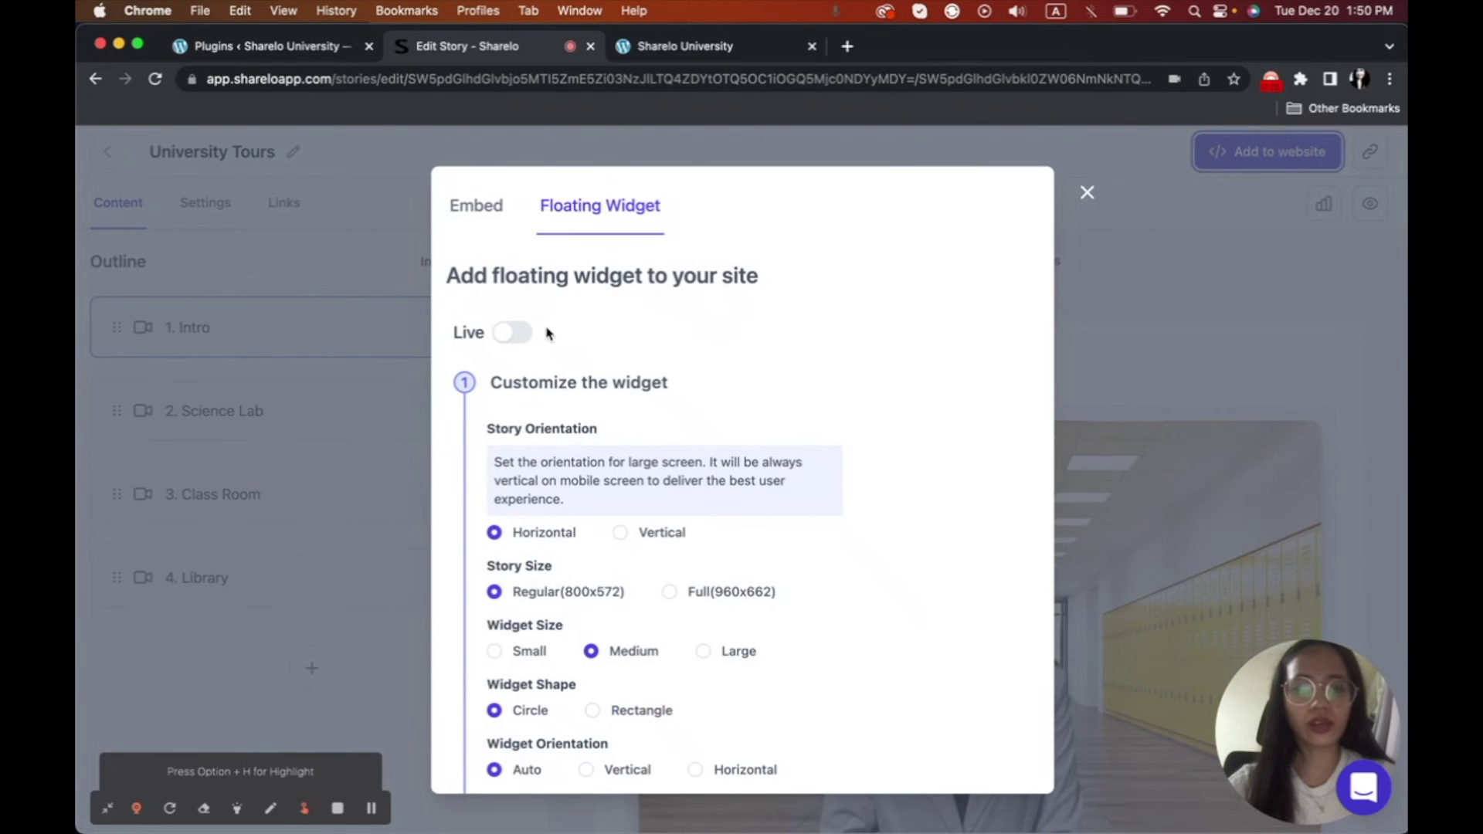
left_click(508, 340)
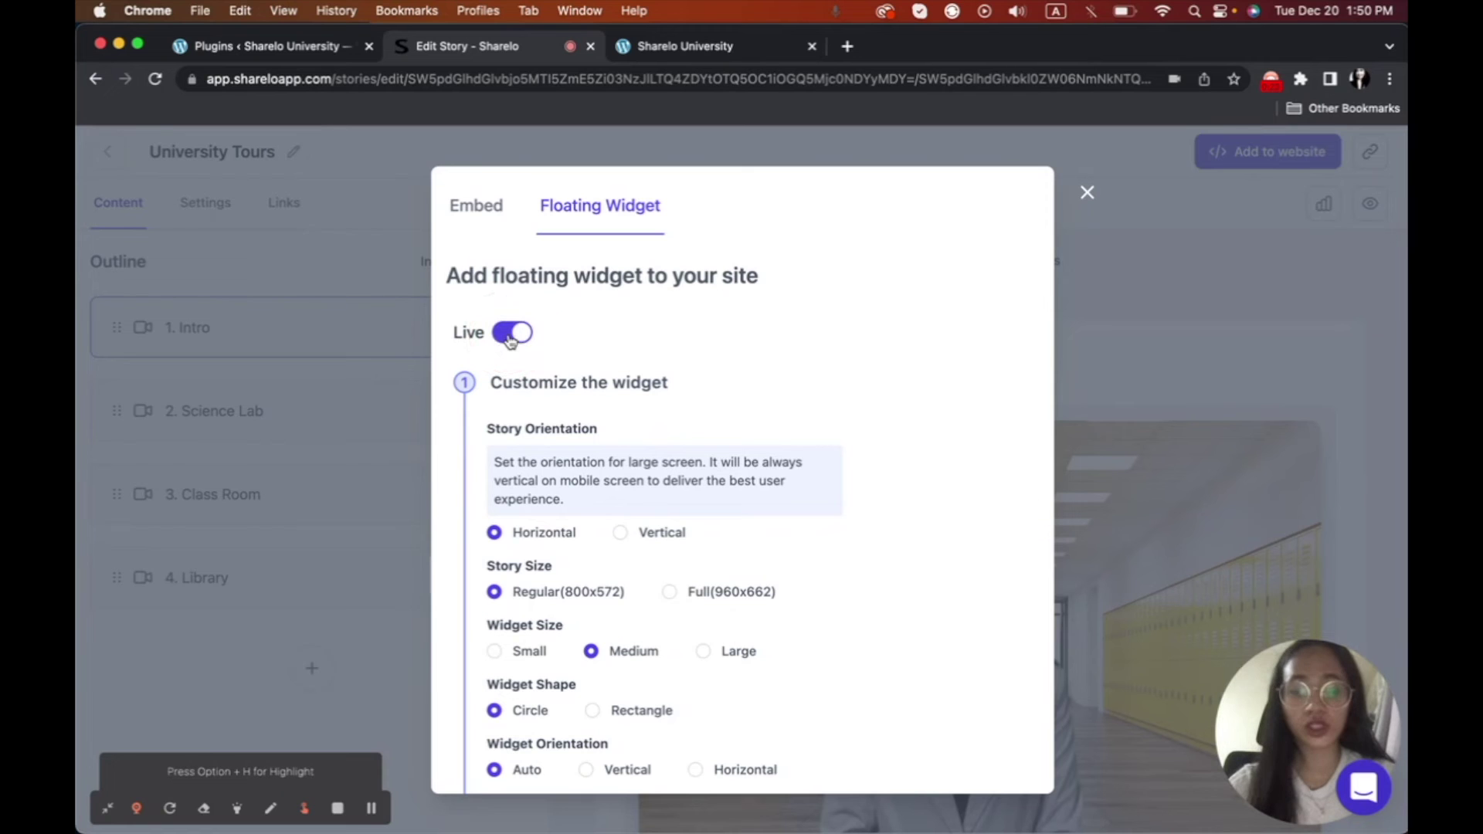
Copy the floating widget code of the University Tours story, keeping the widget's default customization.
scroll(590, 377, "down", 7)
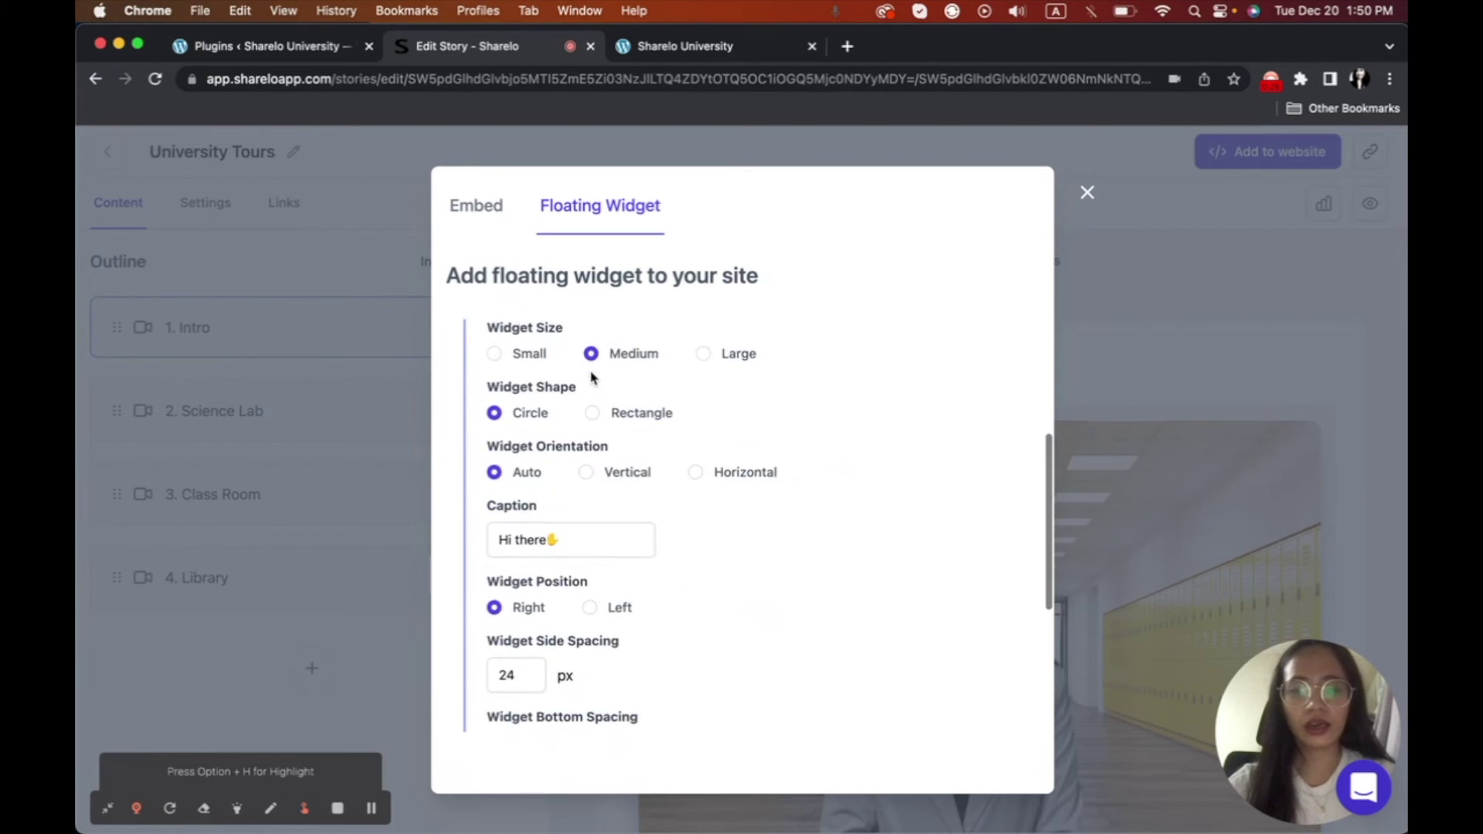
scroll(591, 377, "down", 10)
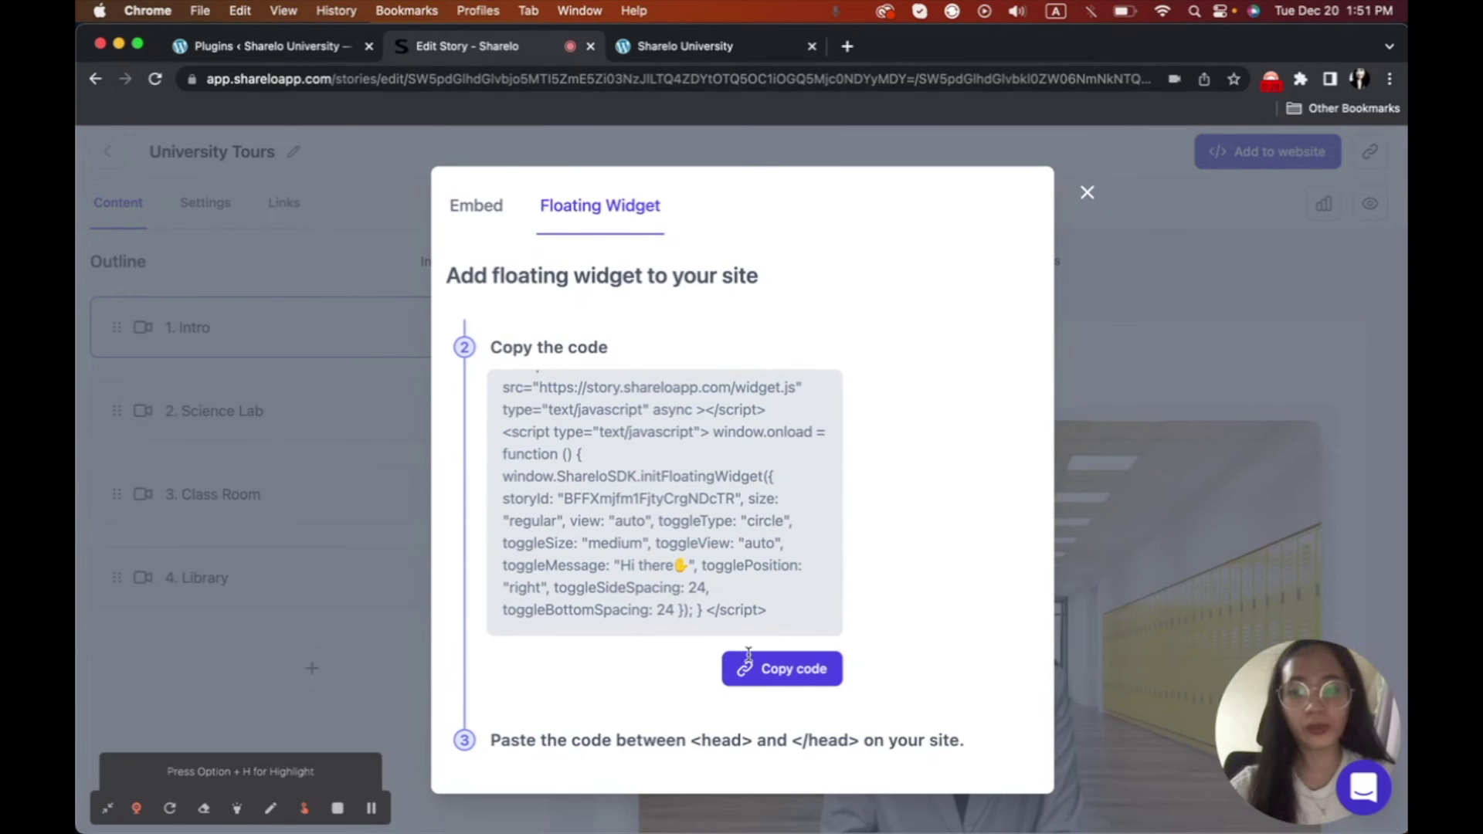
left_click(797, 676)
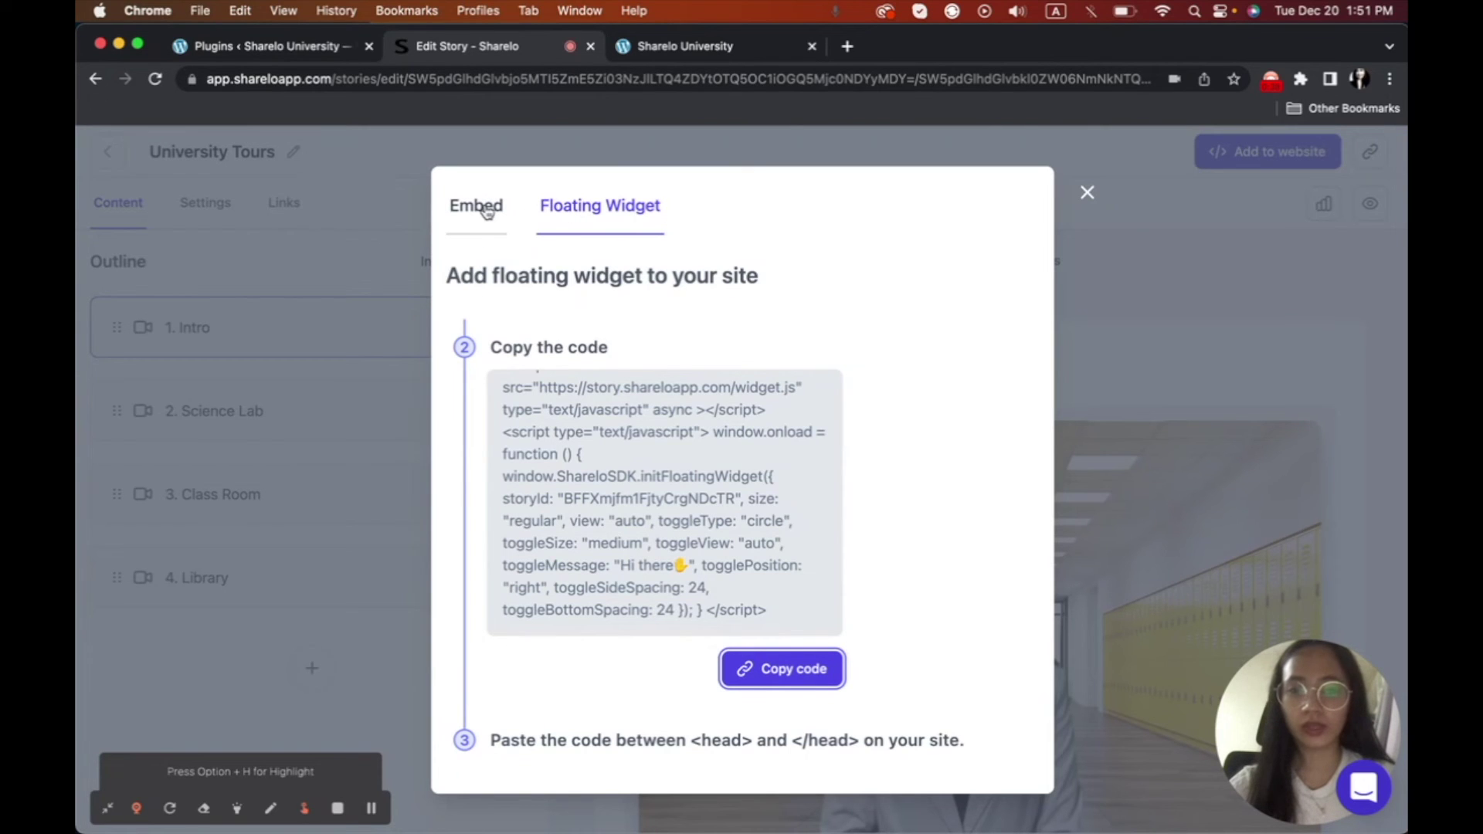
Switch to the WordPress admin of Sharelo University, search the new plugins for "wp code", and install and activate WPCode.
left_click(255, 46)
left_click(151, 187)
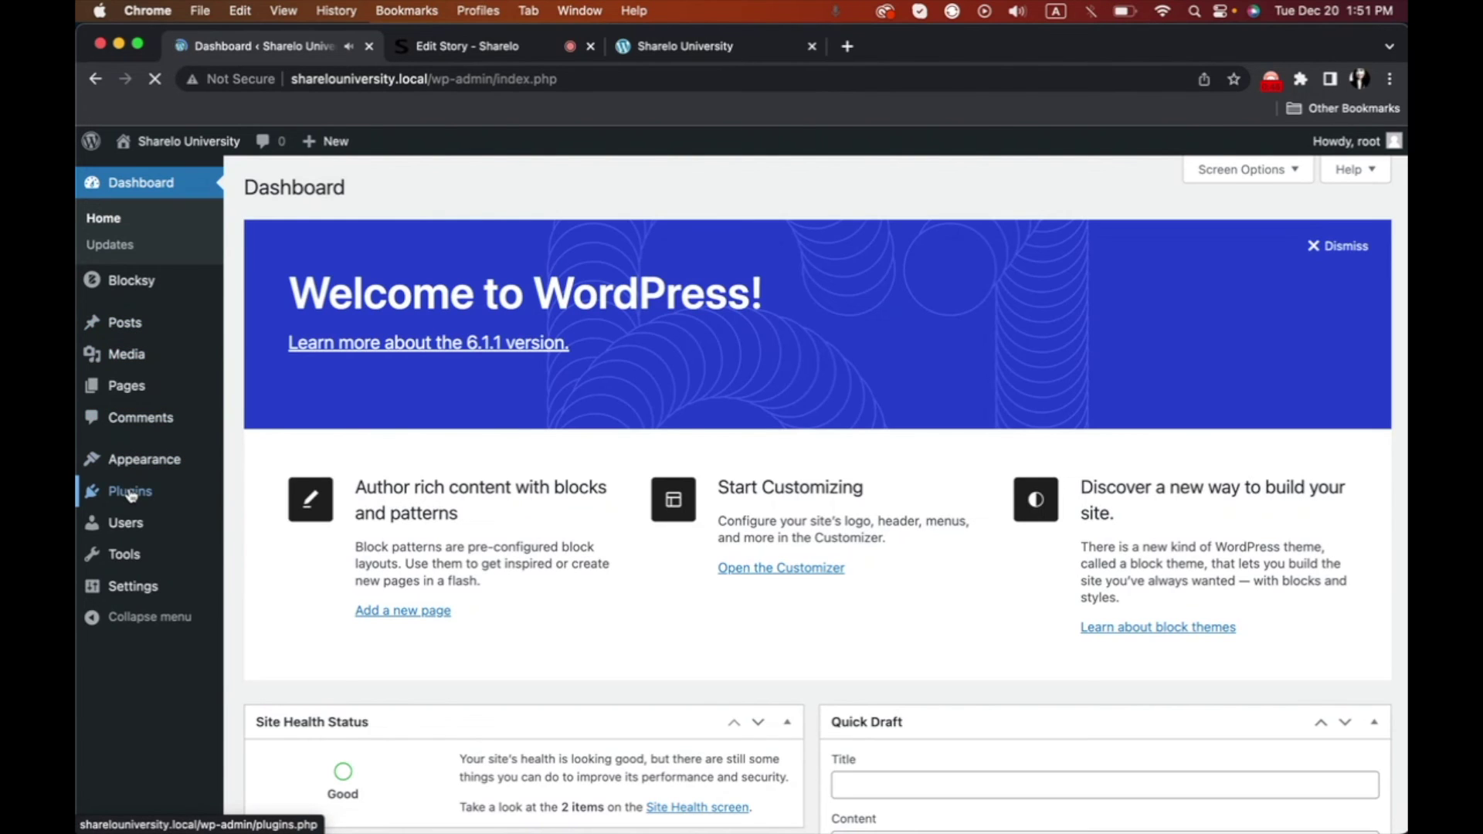
left_click(129, 495)
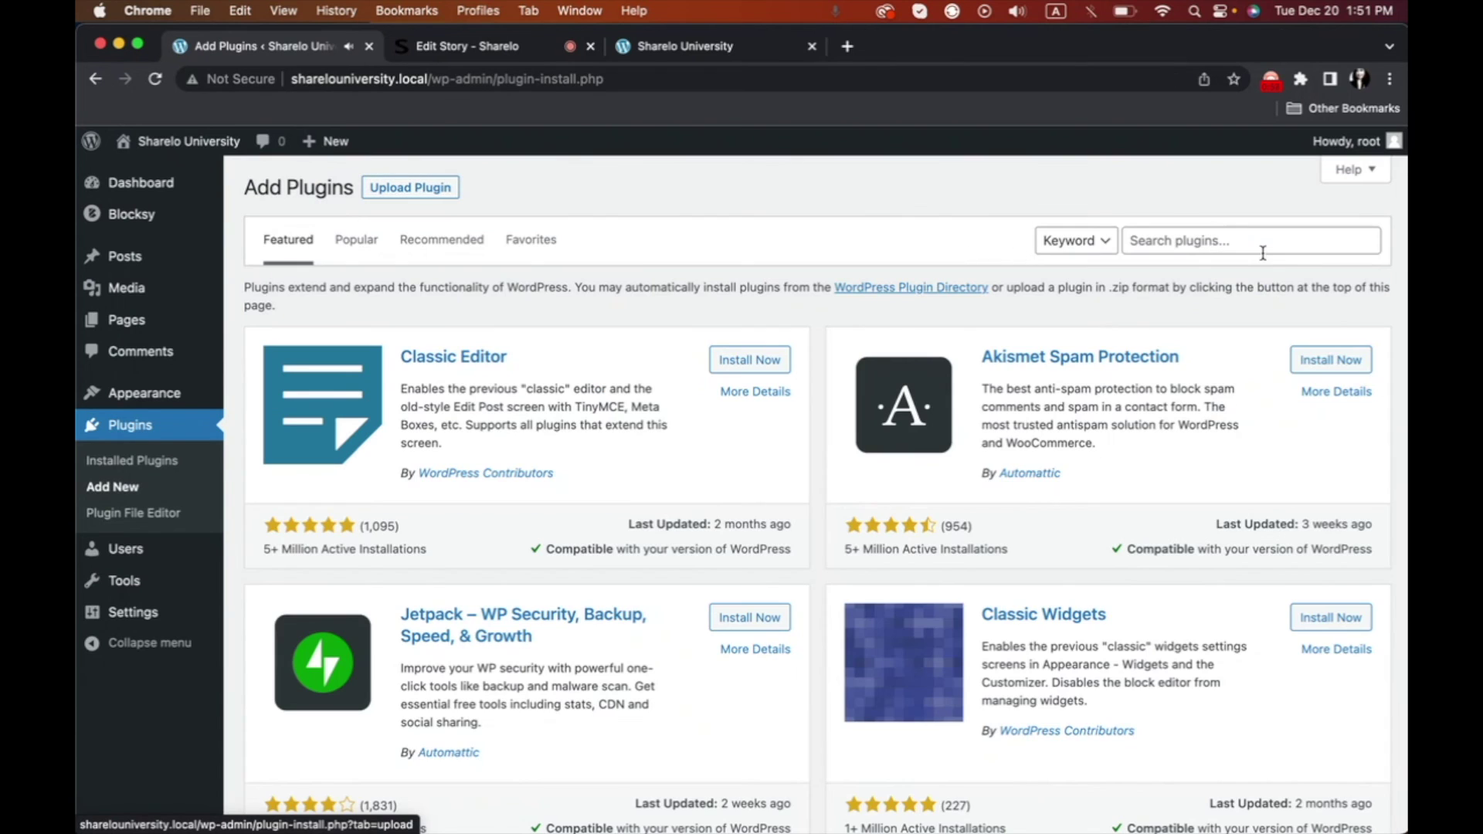
left_click(1262, 253)
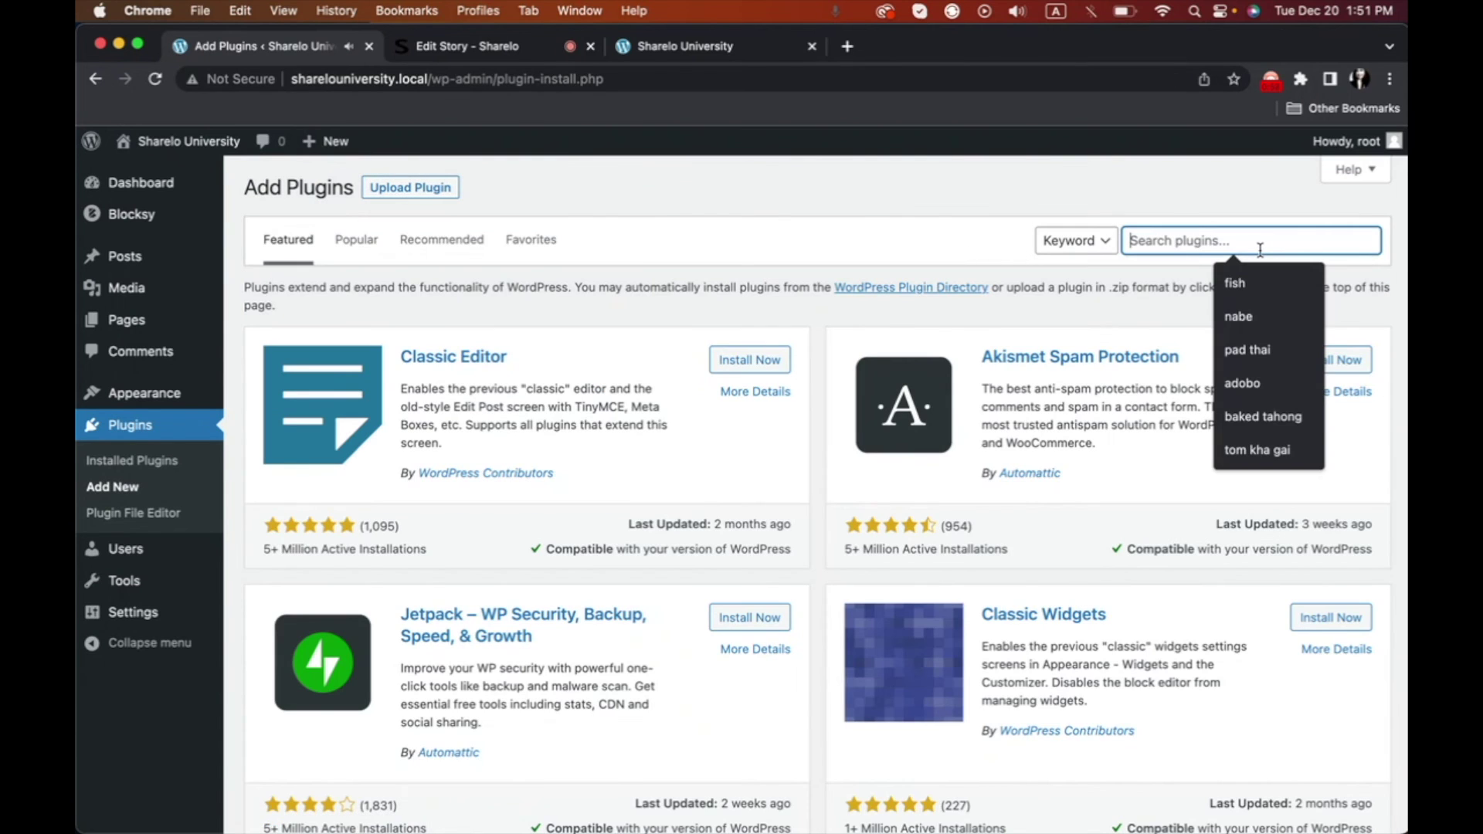
type("wp")
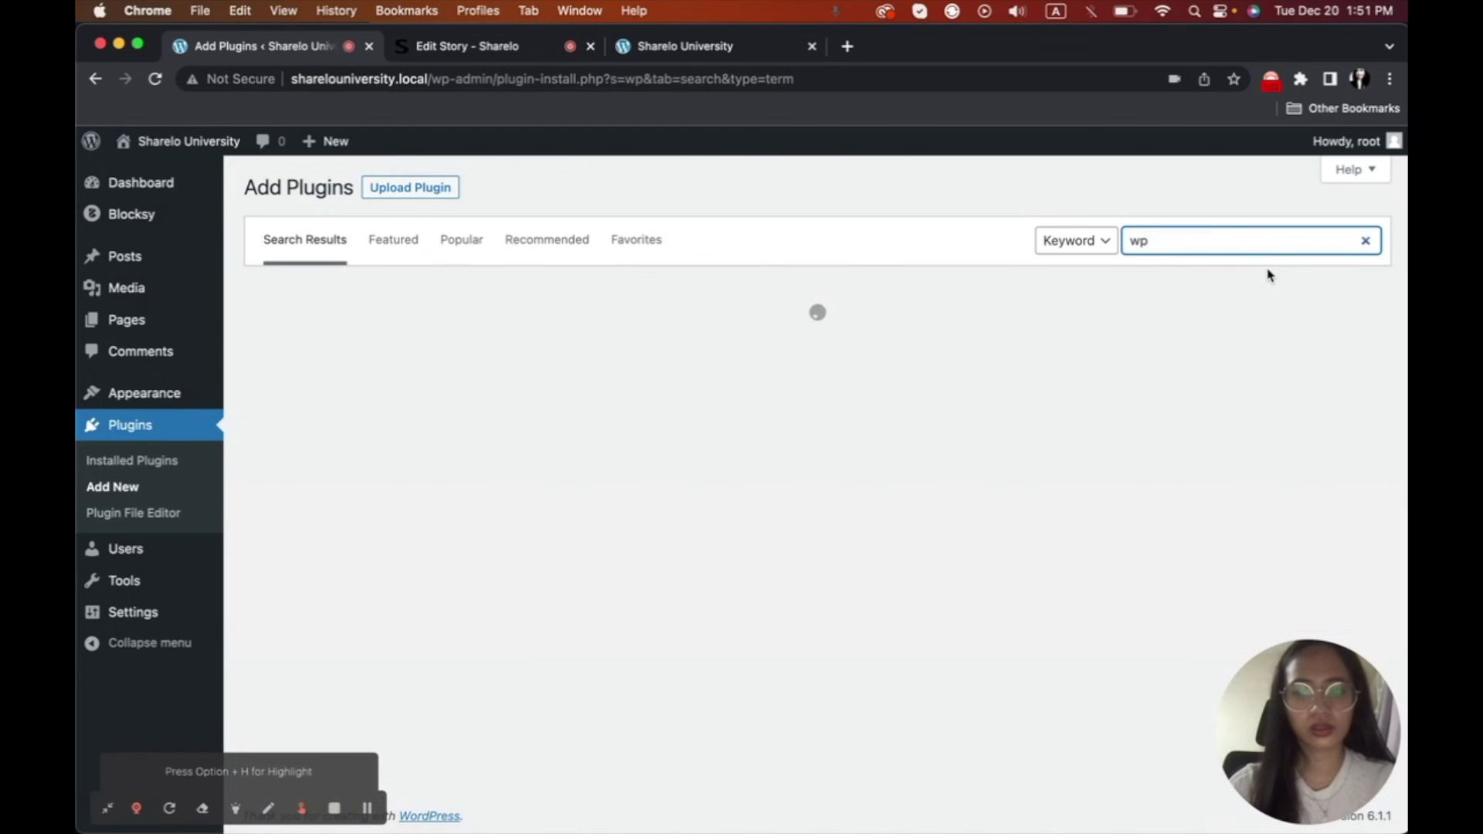
type("c")
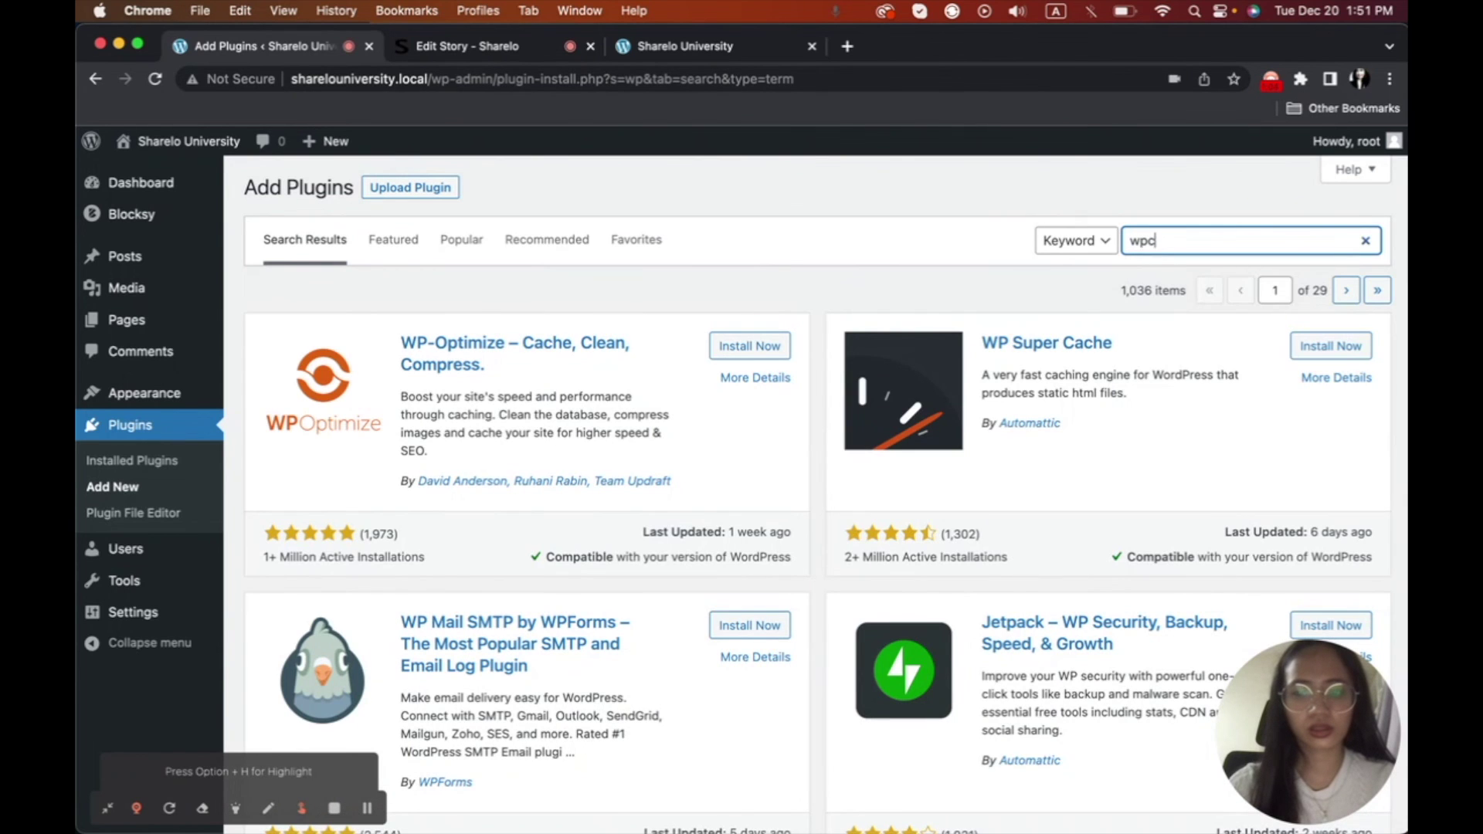
key("BackSpace")
type("cod")
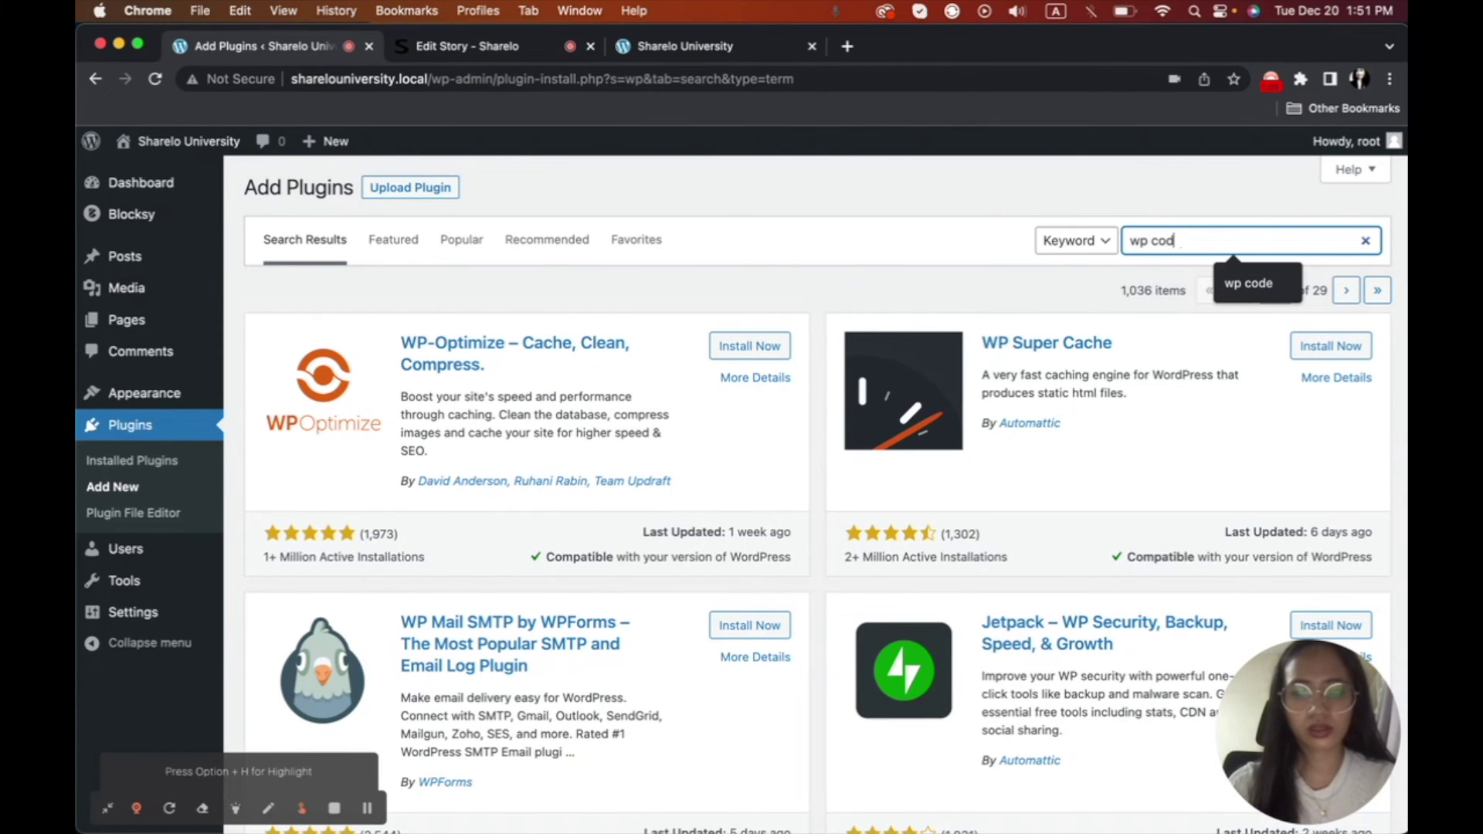
type("e")
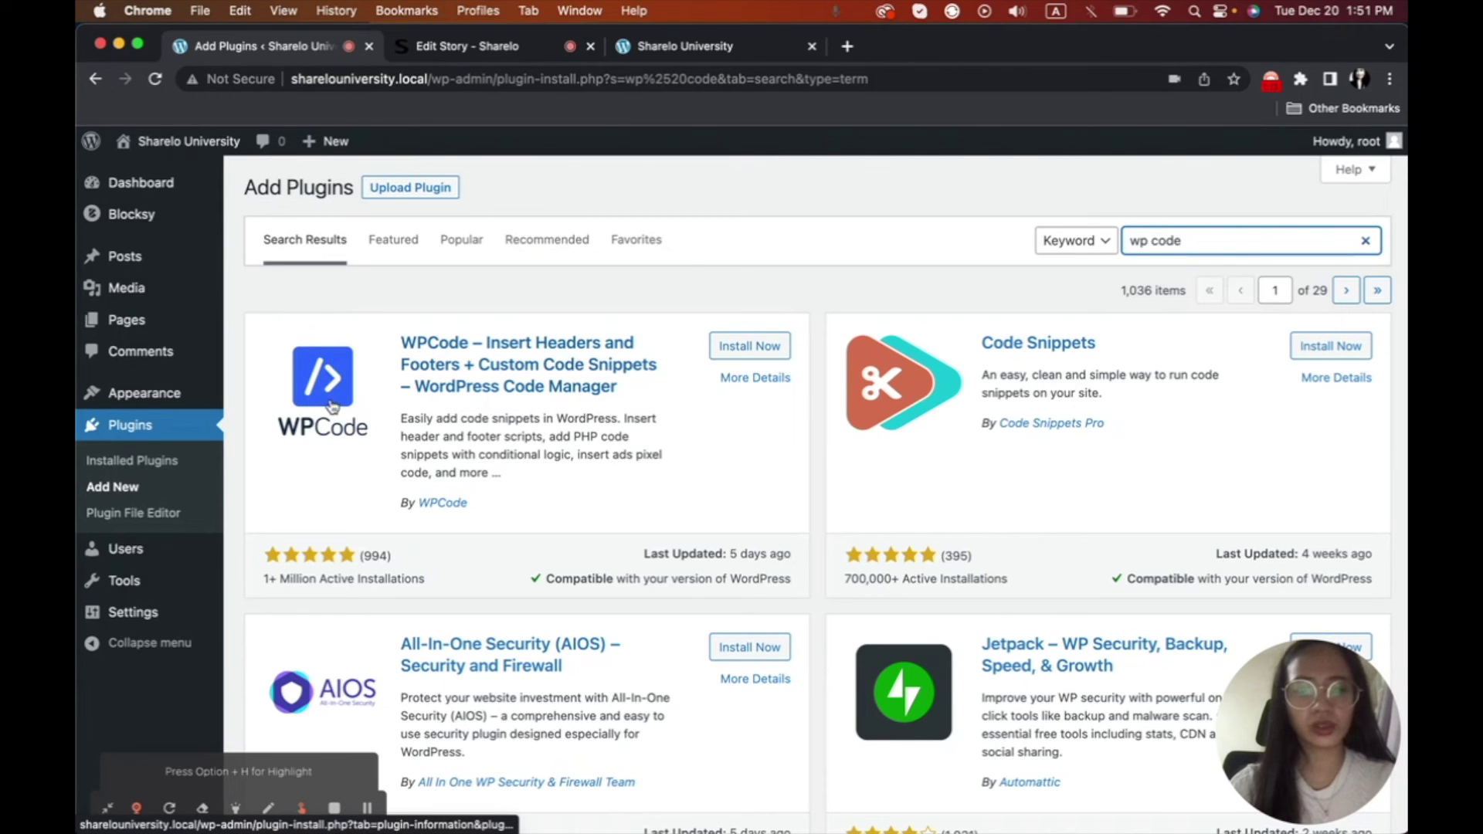
left_click(740, 358)
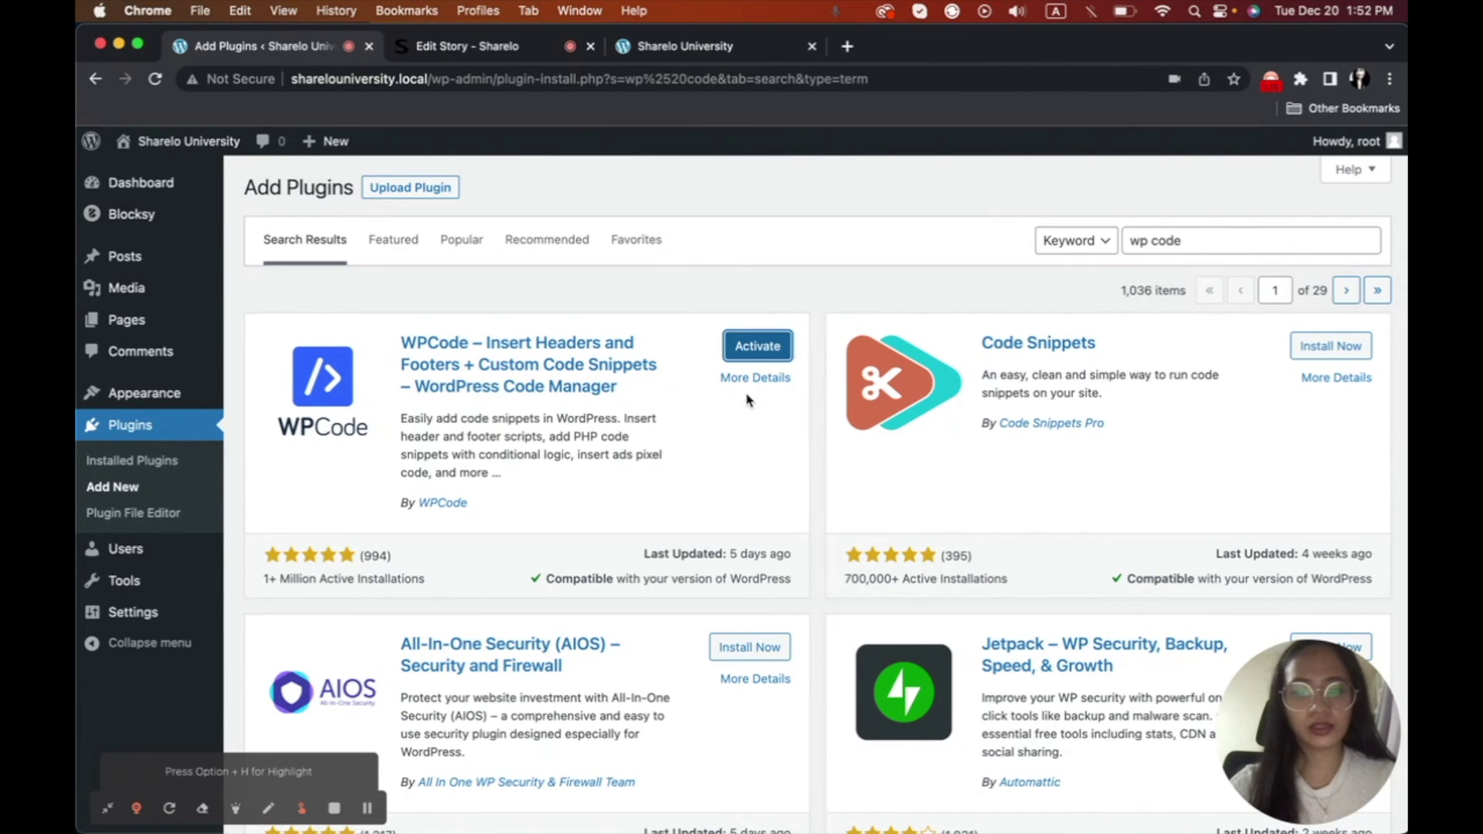
left_click(769, 345)
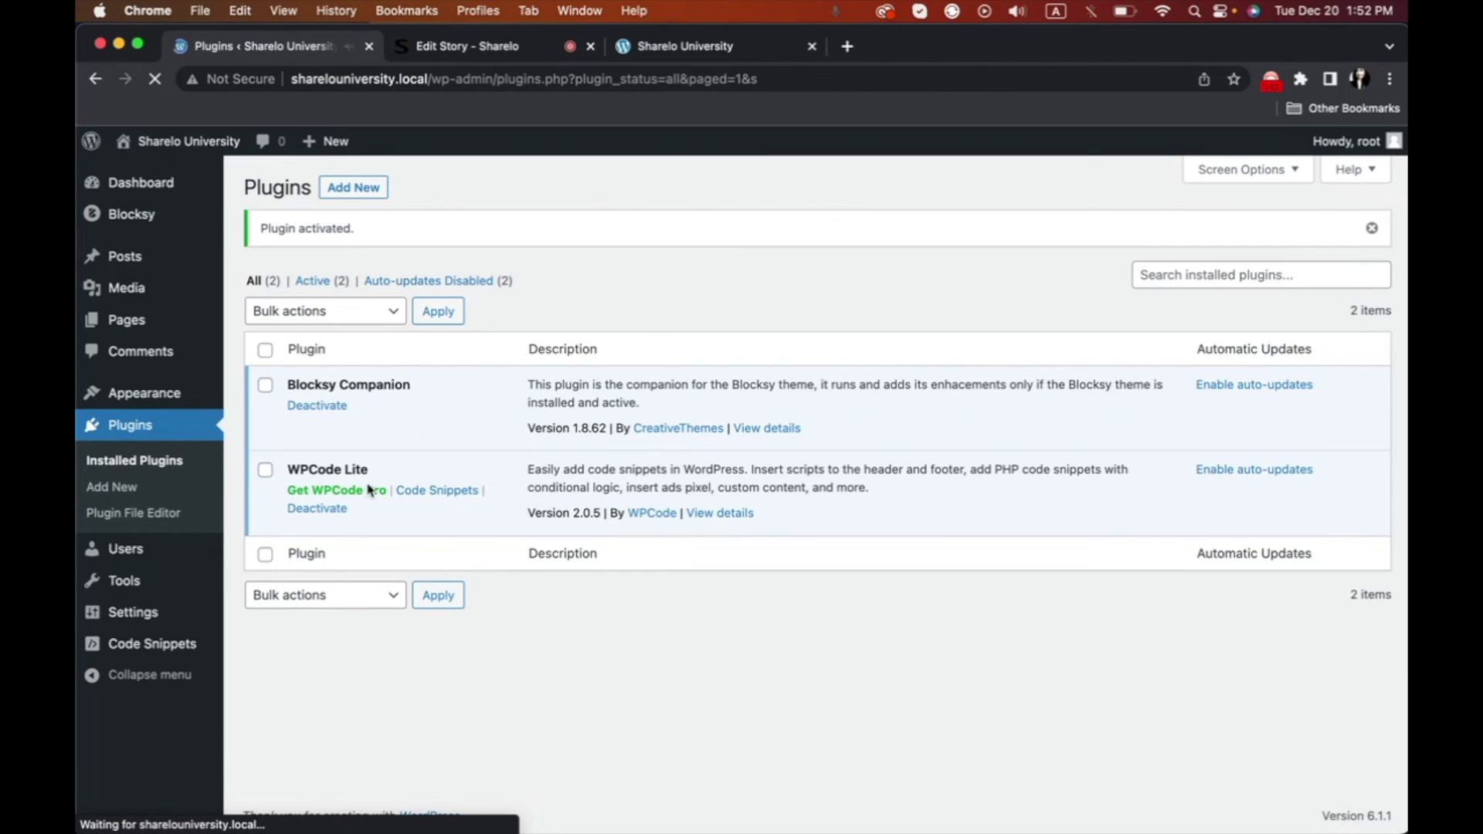
Paste the copied widget code into the Header section of WPCode's Global Header and Footer and save the changes.
left_click(152, 646)
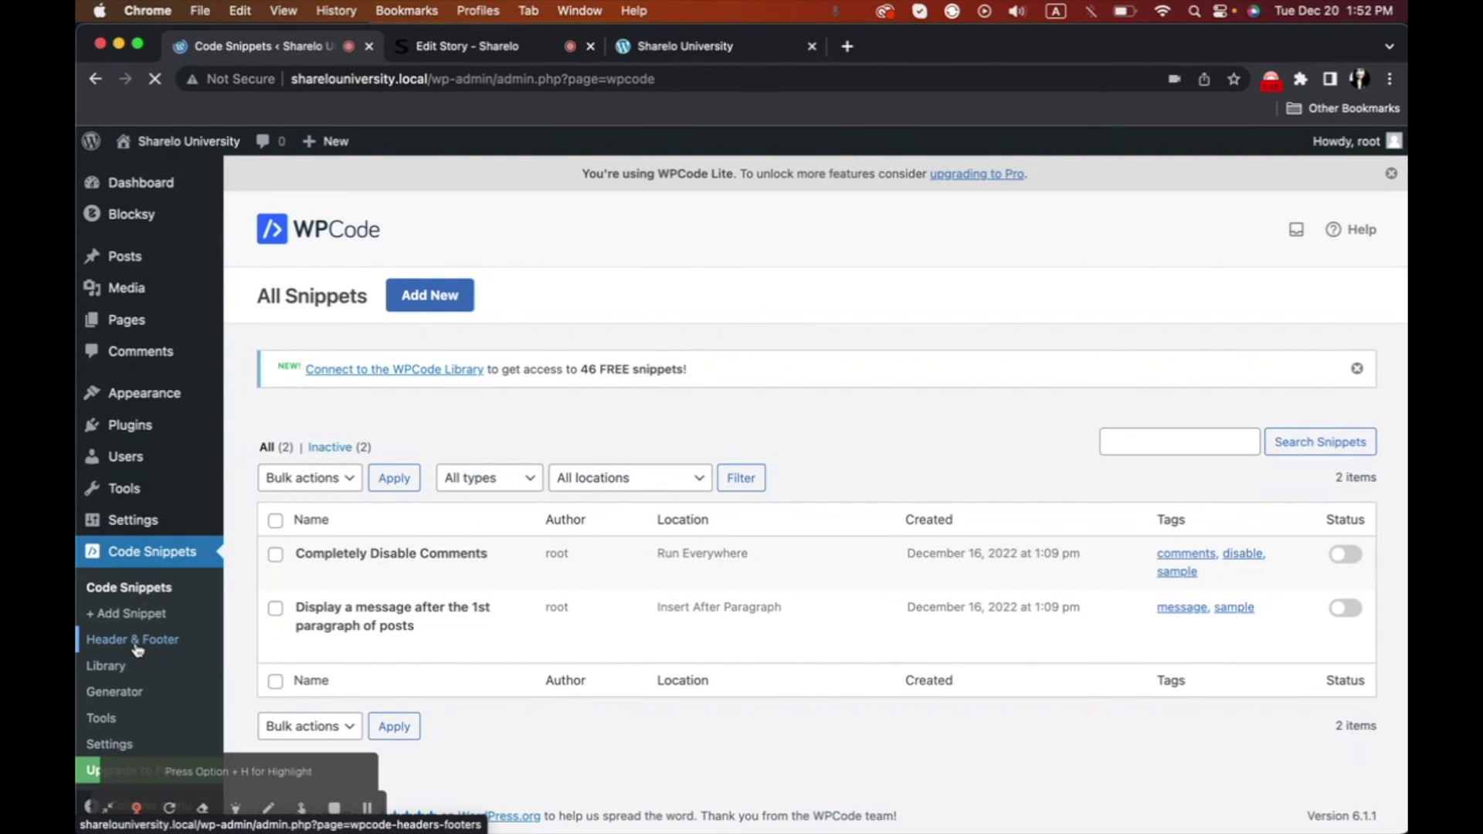
left_click(136, 646)
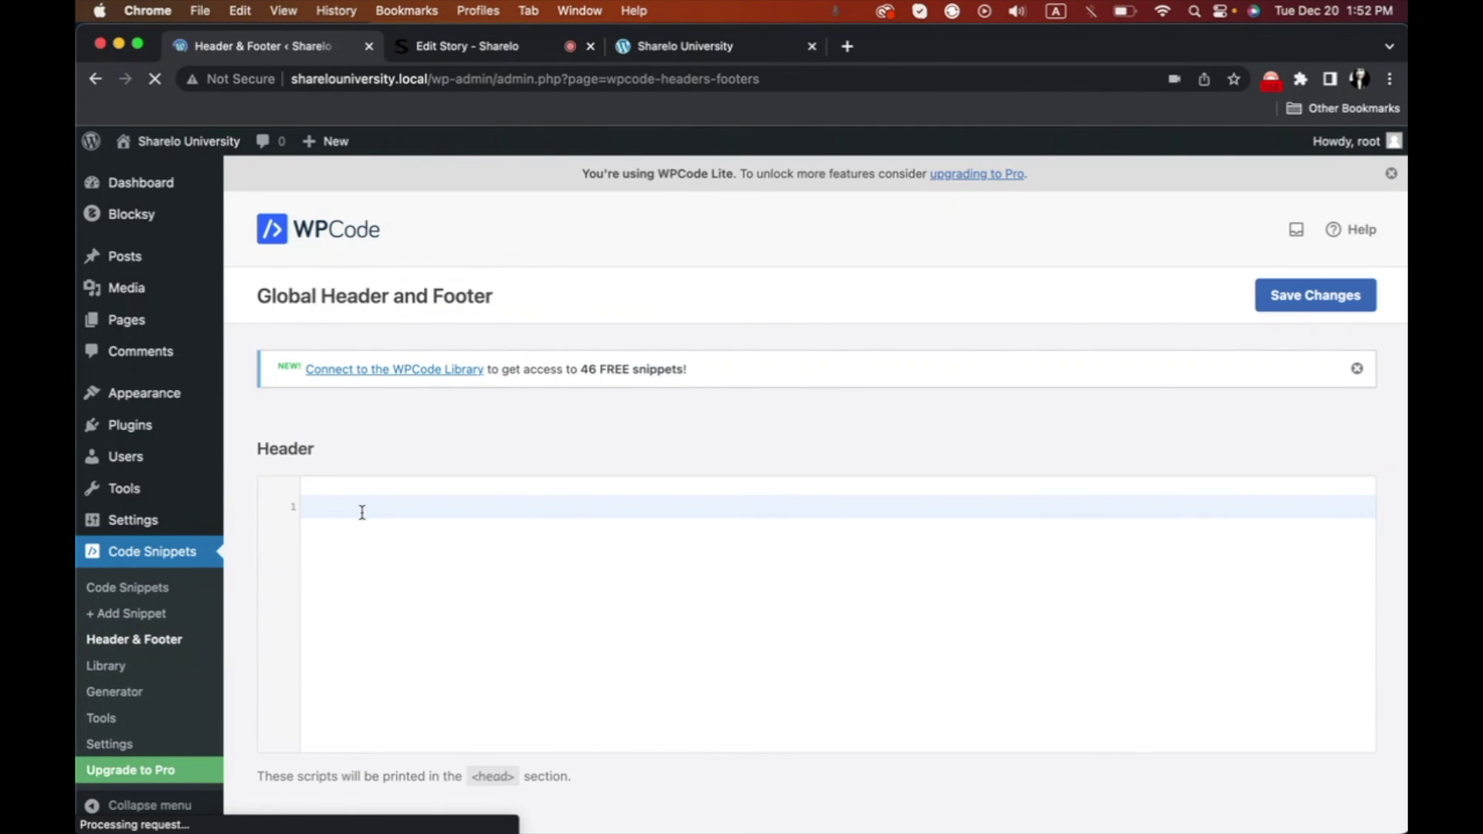
left_click(362, 511)
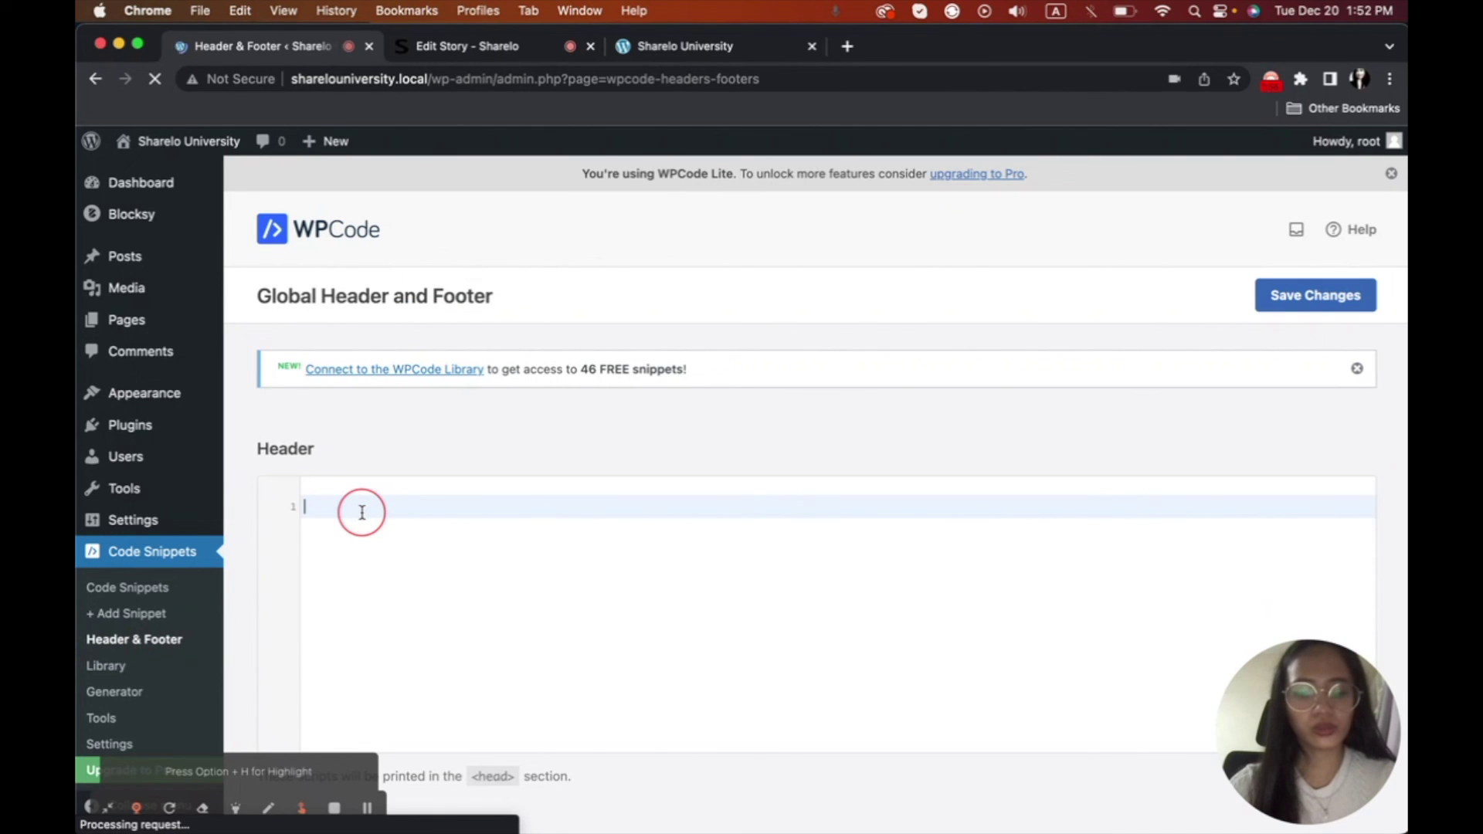
type("<link href=\"https://story.shareloapp.com/widget.css\" rel=\"stylesheet\"> <script src=\"https://story.shareloapp.com/widget.js\" type=\"text/javascript\" async ></script> <script type=\"text/javascript\"> window.onload = function () { window.ShareloSDK.initFloatingWidget({ storyId: \"BFFXmjfmlFjtyCrgNDcTR\", size: \"regular\", view: \"auto\", toggleType: \"circle\", toggleSize: \"medium\", toggleView: \"auto\", toggleMessage: \"Hi there  \", togglePosition: \"right\", toggleSideSpacing: 24, toggleBottomSpacing: 24 }); } </script>")
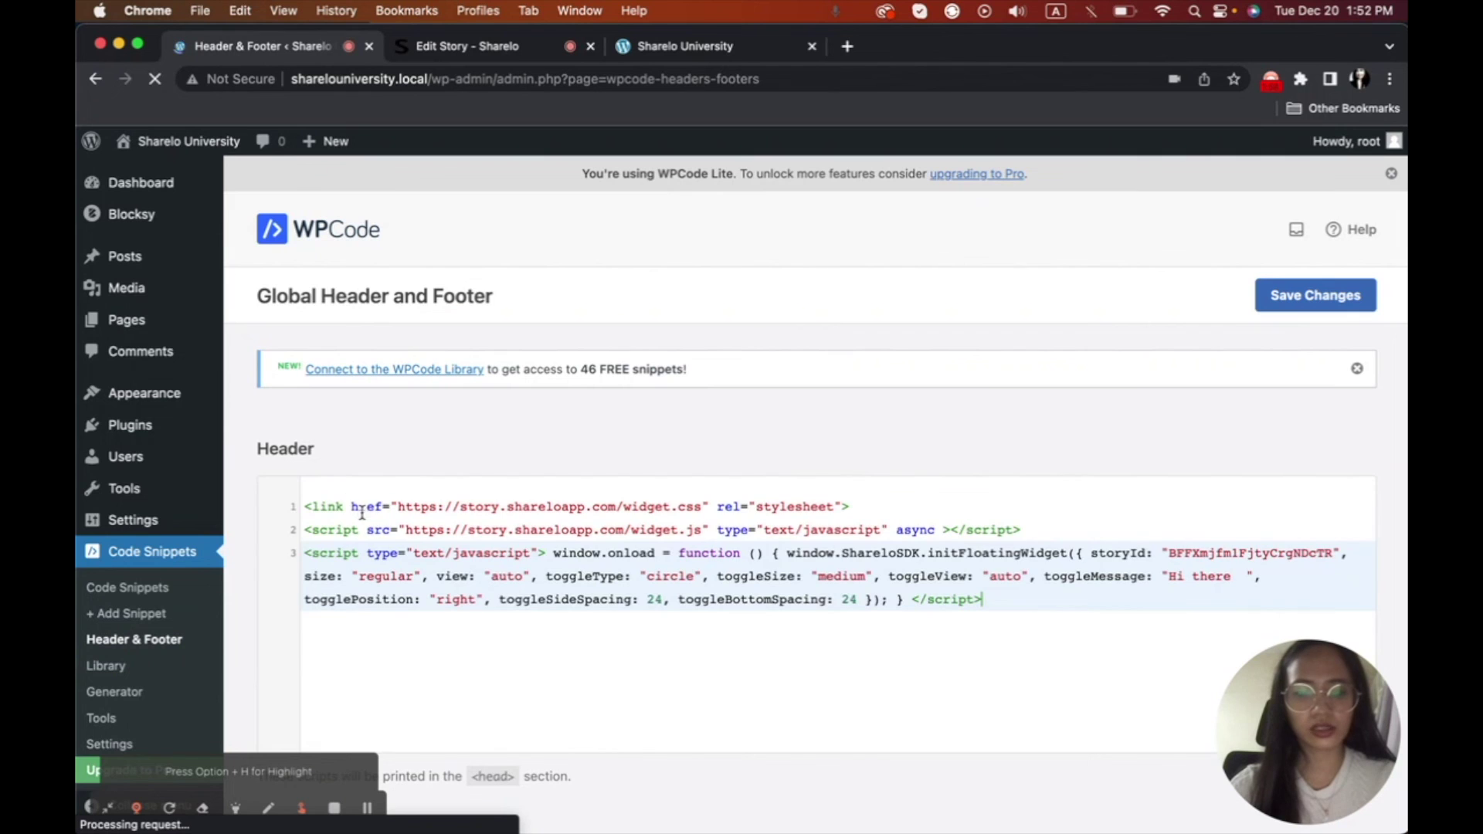
left_click(1316, 293)
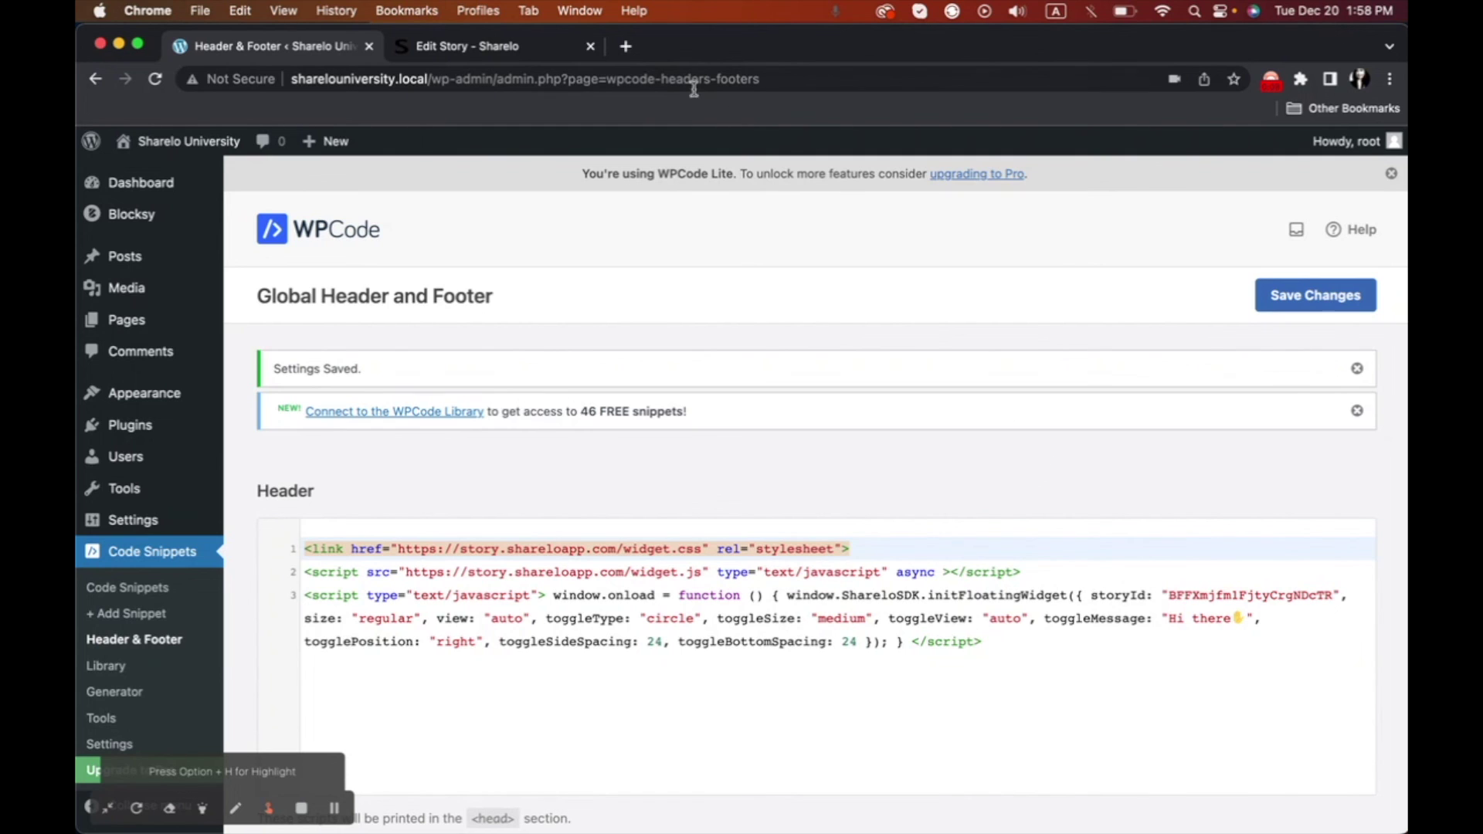
left_click(625, 46)
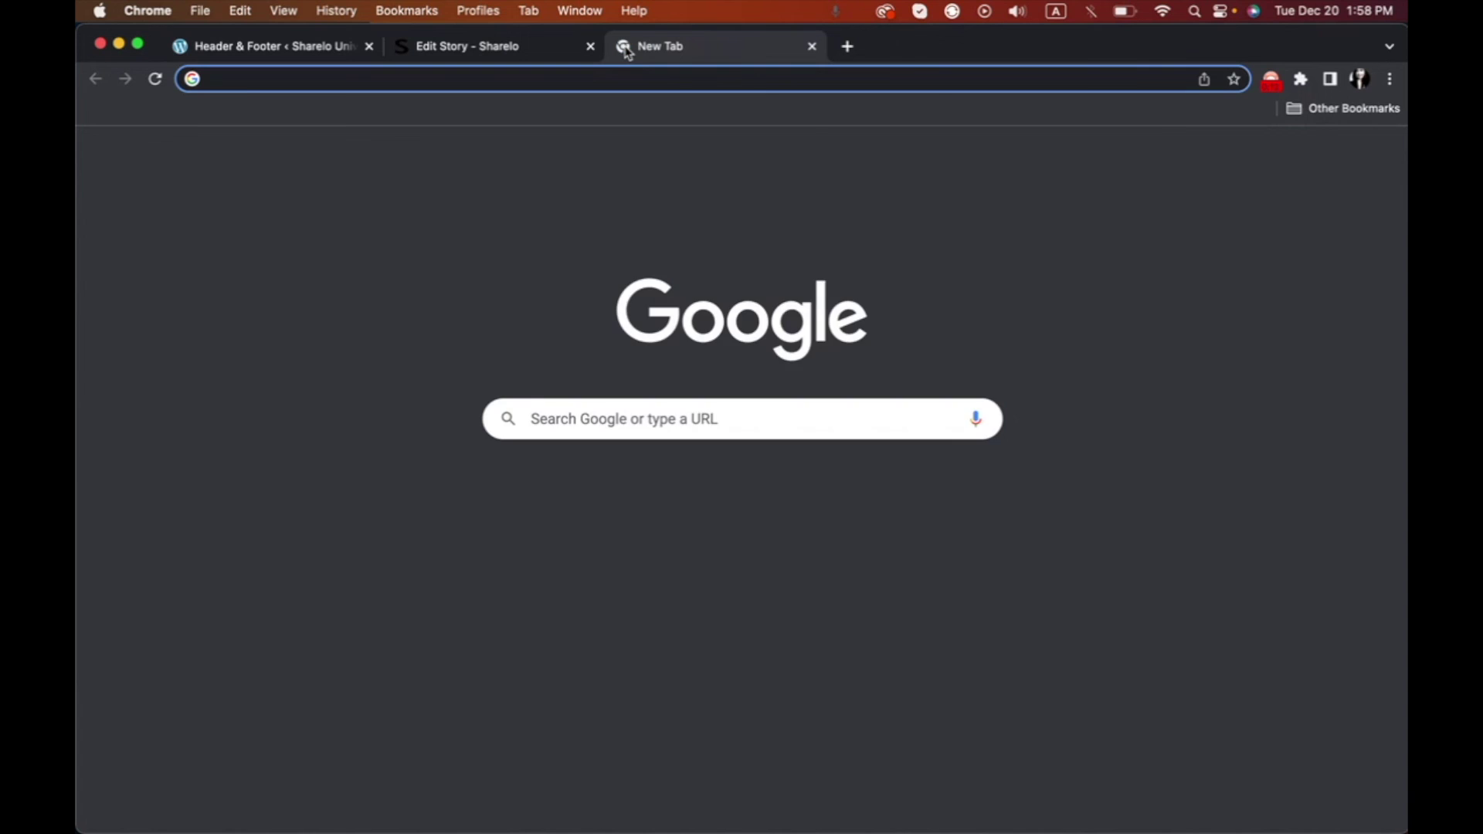
type("http://sharelouniversity.local/")
key("Return")
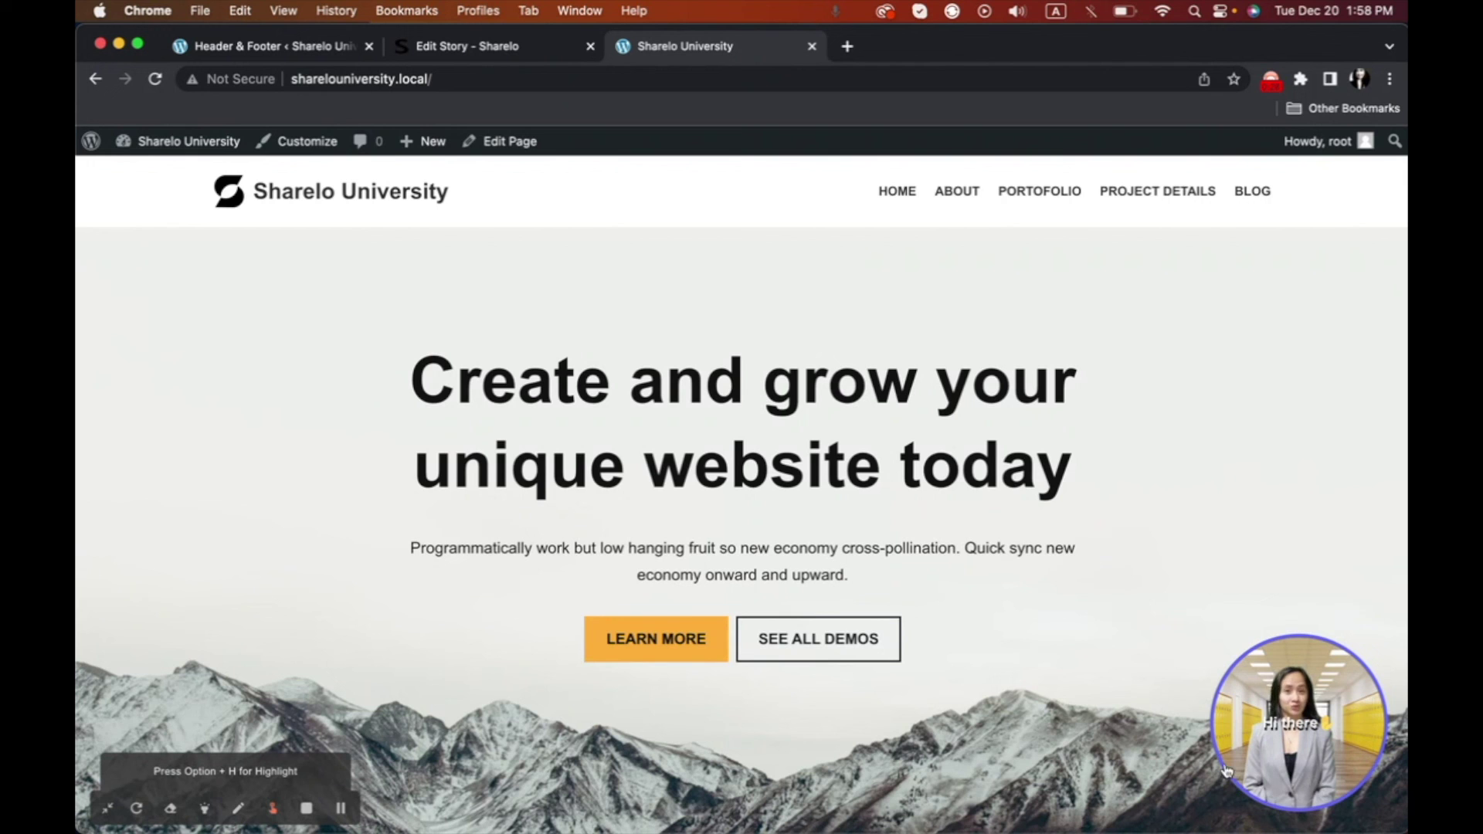
left_click(1312, 705)
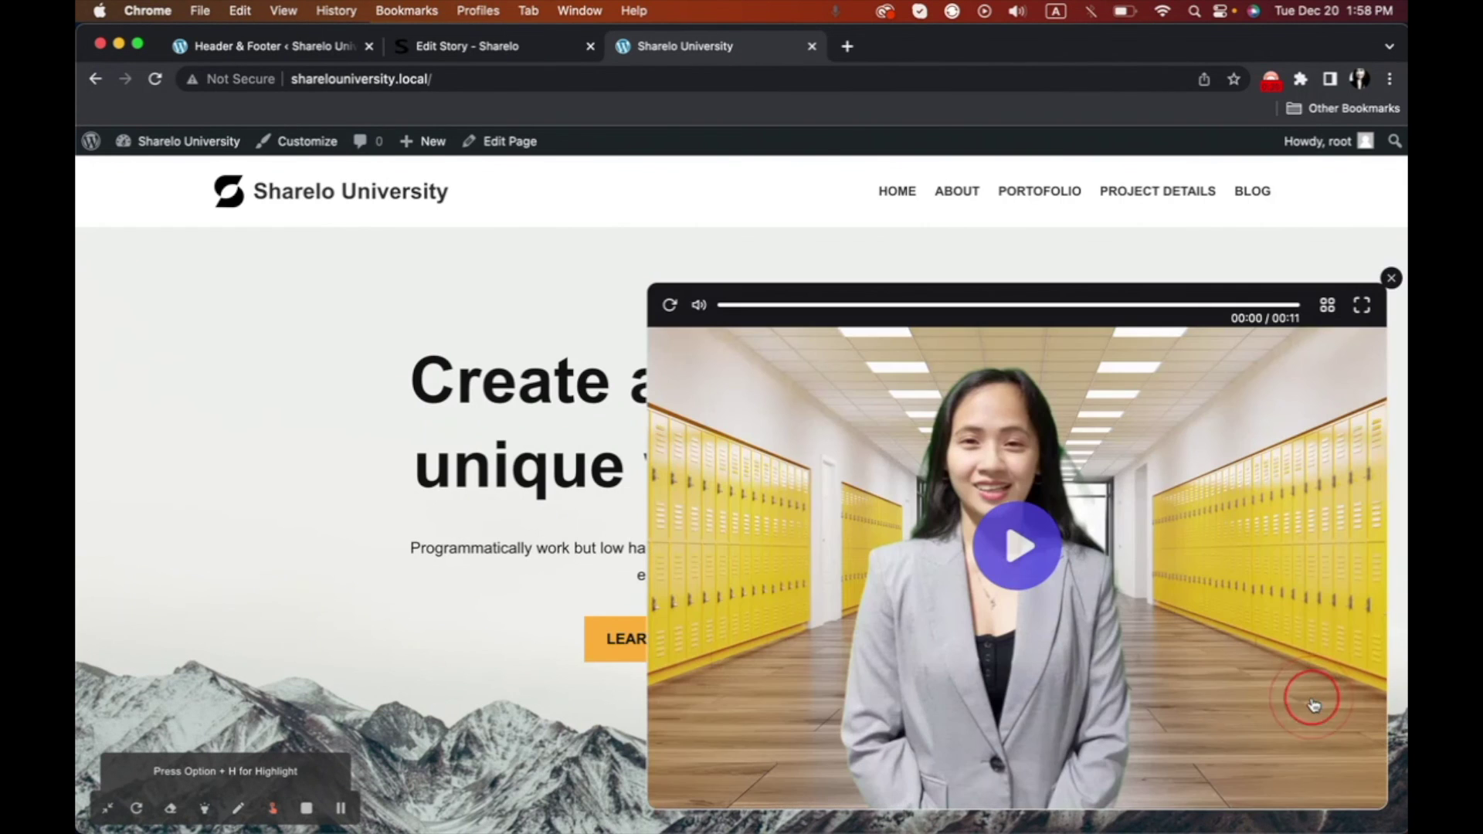
left_click(1018, 546)
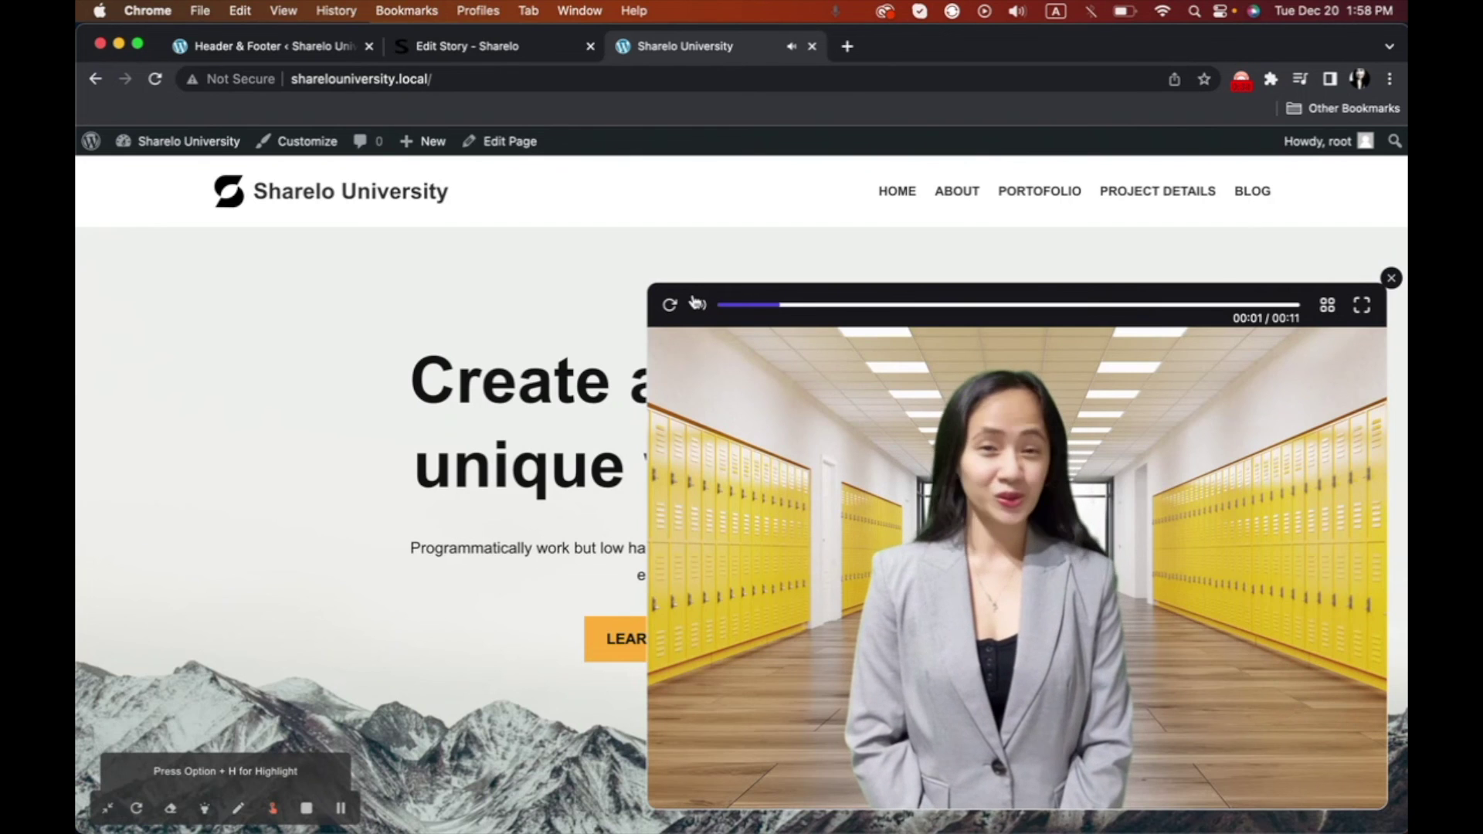